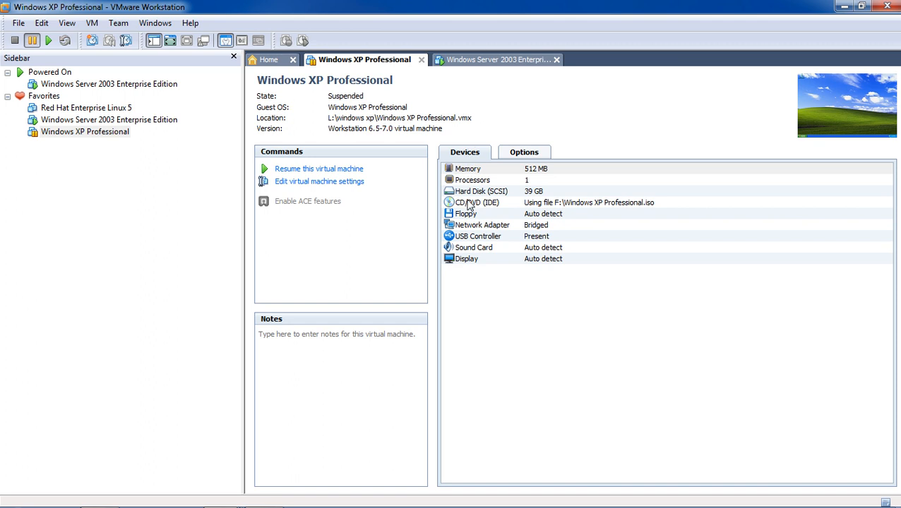
# Resume the Windows XP Professional virtual machine and close the RESTORE text file on the host.
pyautogui.click(321, 169)
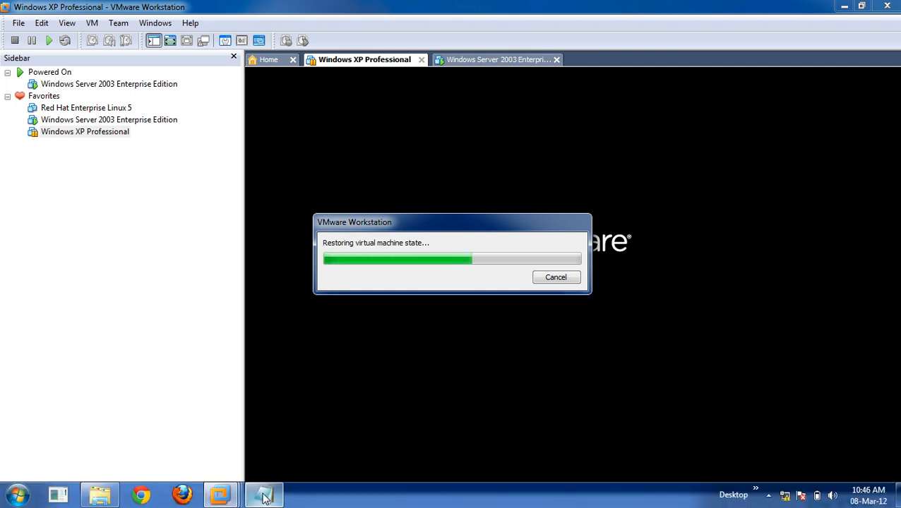
pyautogui.click(264, 497)
pyautogui.rightClick(263, 496)
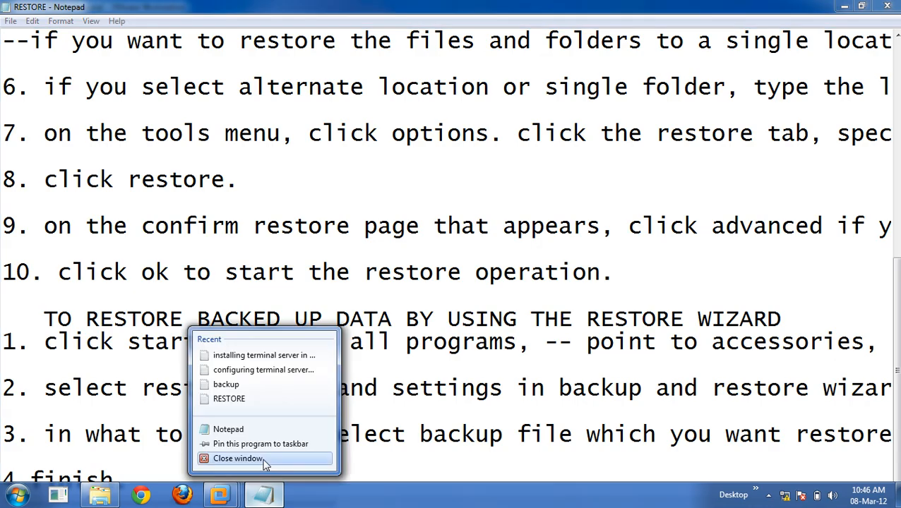
pyautogui.click(238, 459)
# Create a new text document in the host's LAB VIDEOS folder.
pyautogui.click(100, 496)
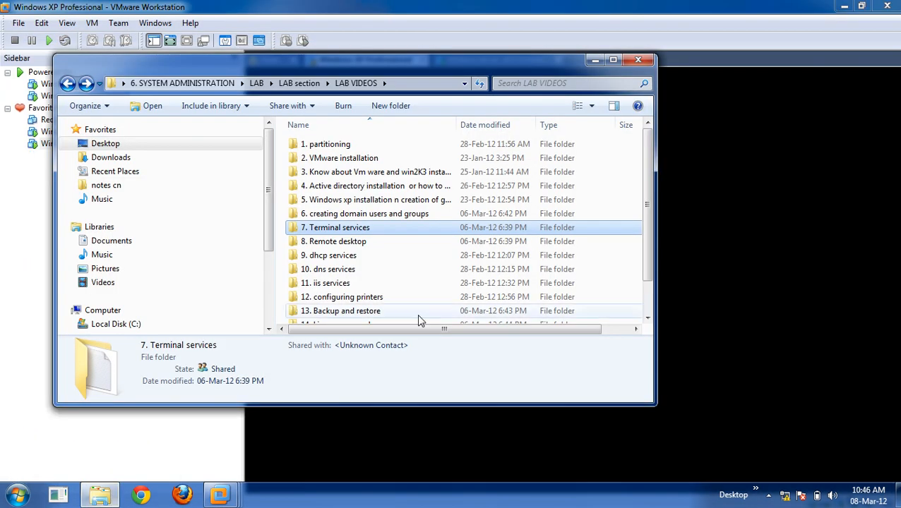
pyautogui.click(298, 83)
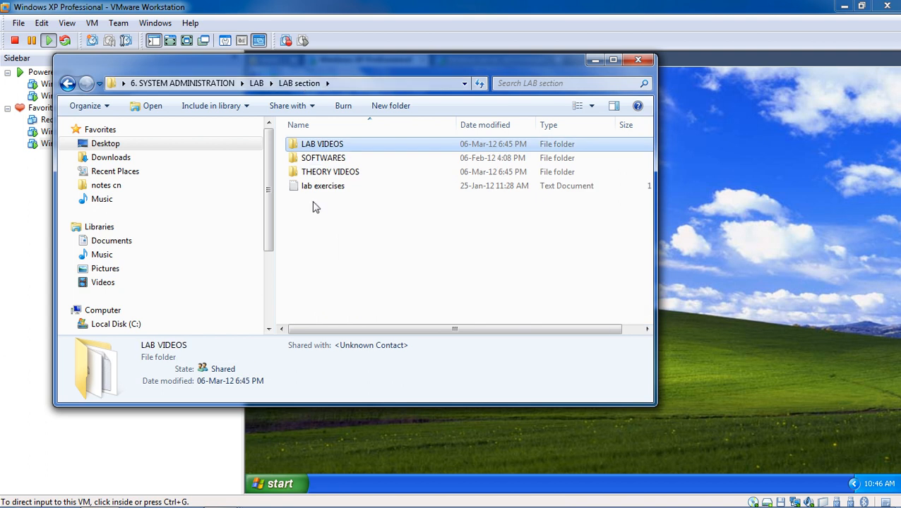
pyautogui.doubleClick(319, 145)
pyautogui.scroll(-2, 311, 244)
pyautogui.rightClick(288, 248)
pyautogui.moveTo(332, 403)
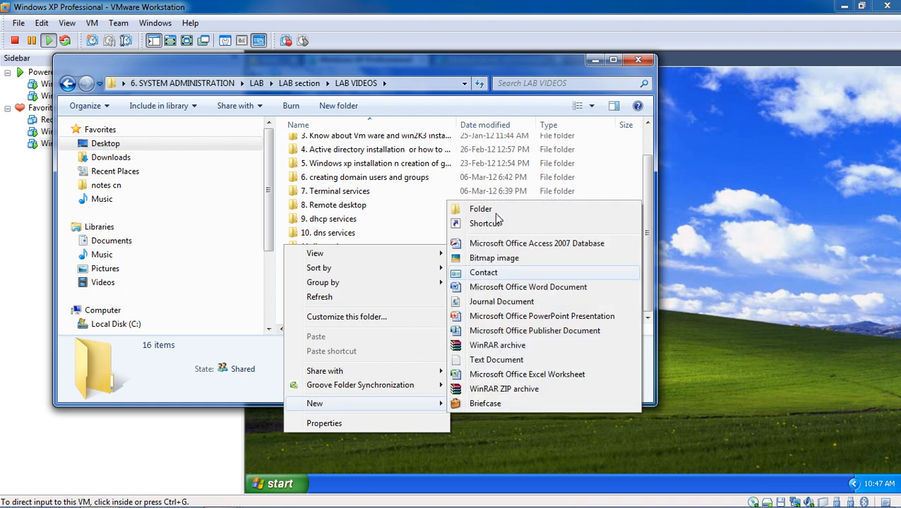
pyautogui.click(486, 360)
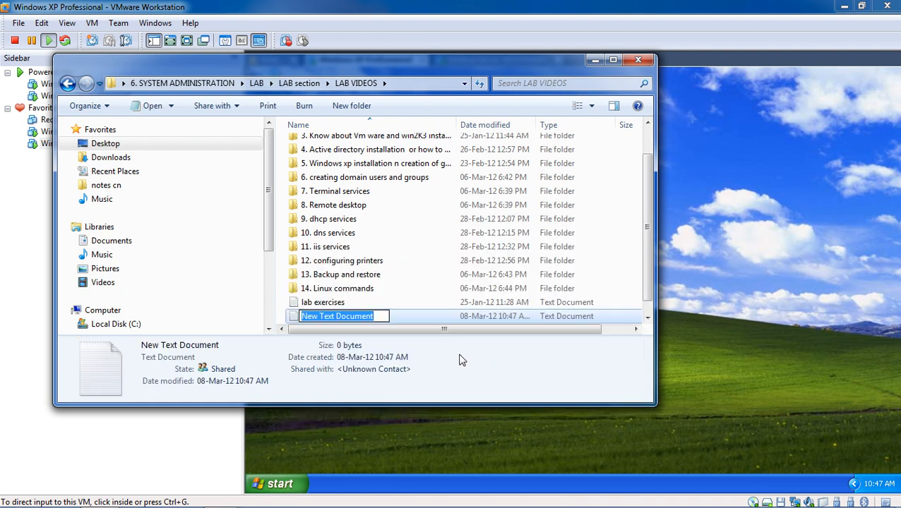
# Name the new document "how to assign IP address and change system name in xp and windows 2K3" and open it.
pyautogui.write('how to ')
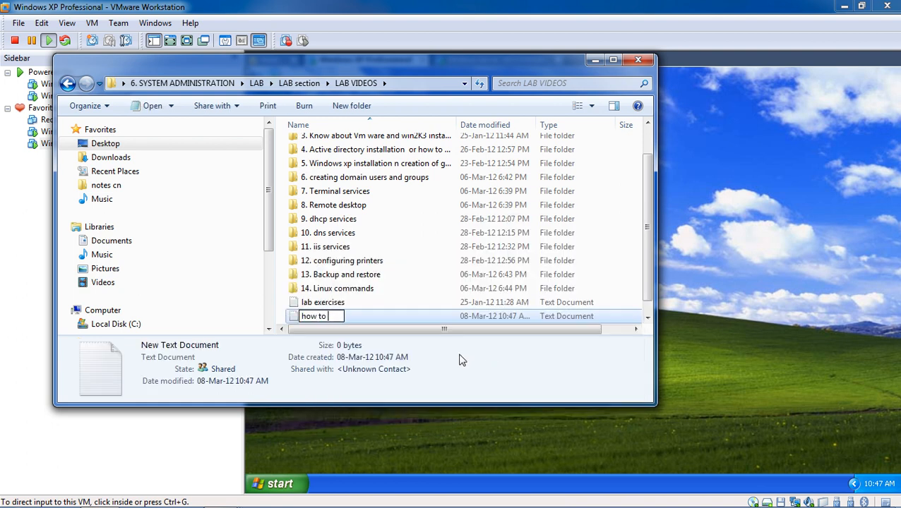
pyautogui.write('assign')
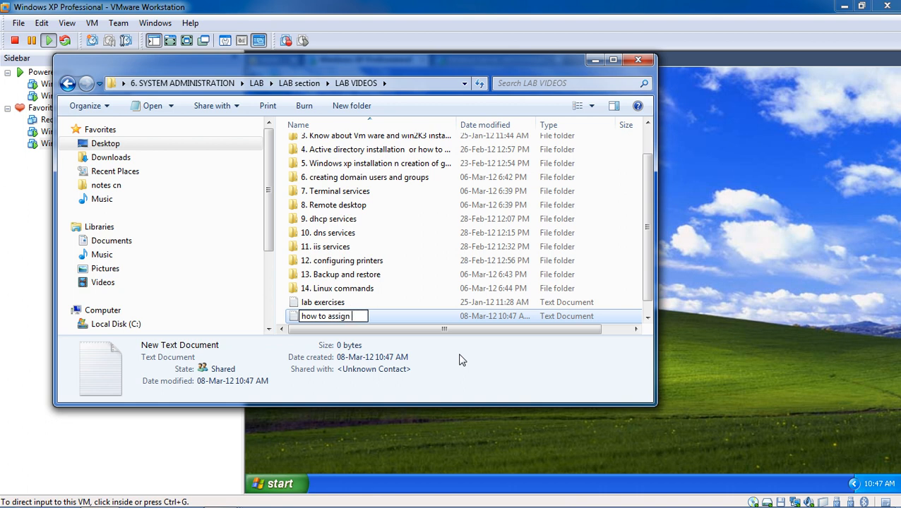
pyautogui.press('capslock')
pyautogui.write('IP adr')
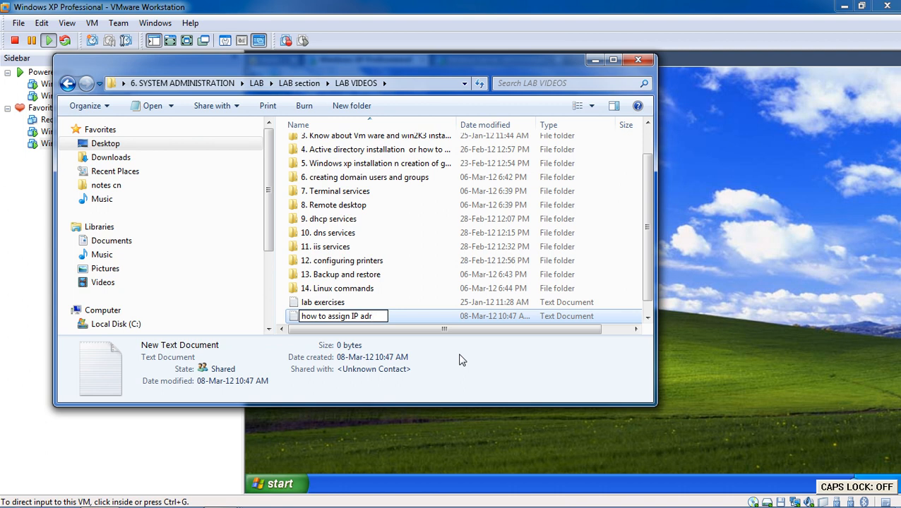
pyautogui.press('BackSpace')
pyautogui.write('dress')
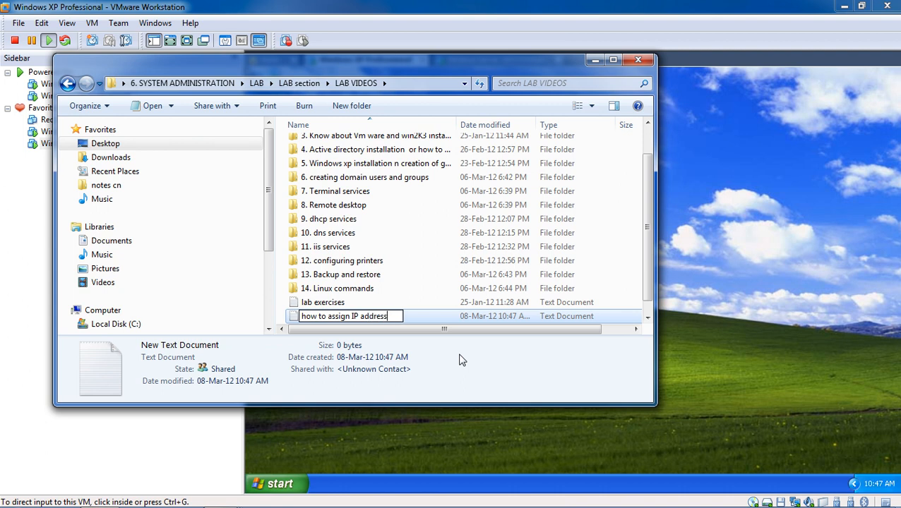
pyautogui.write(' and change system name')
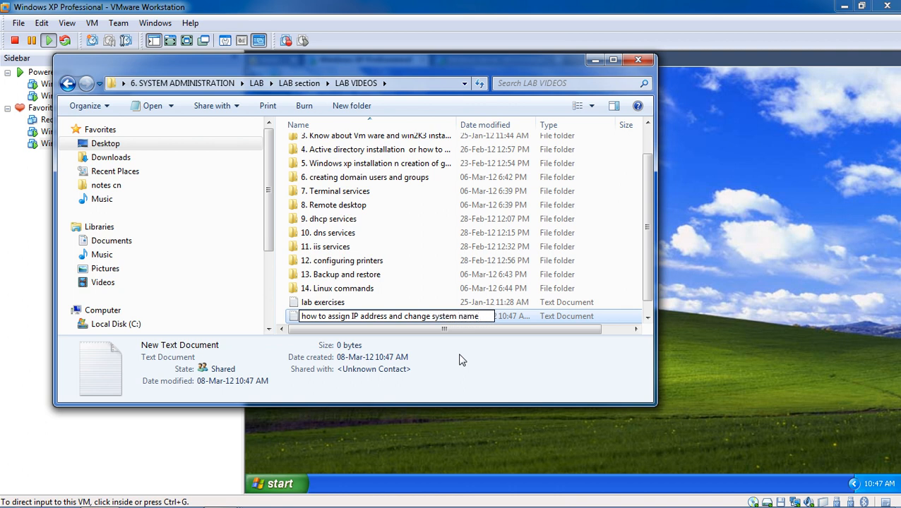
pyautogui.write(' in xp and wind')
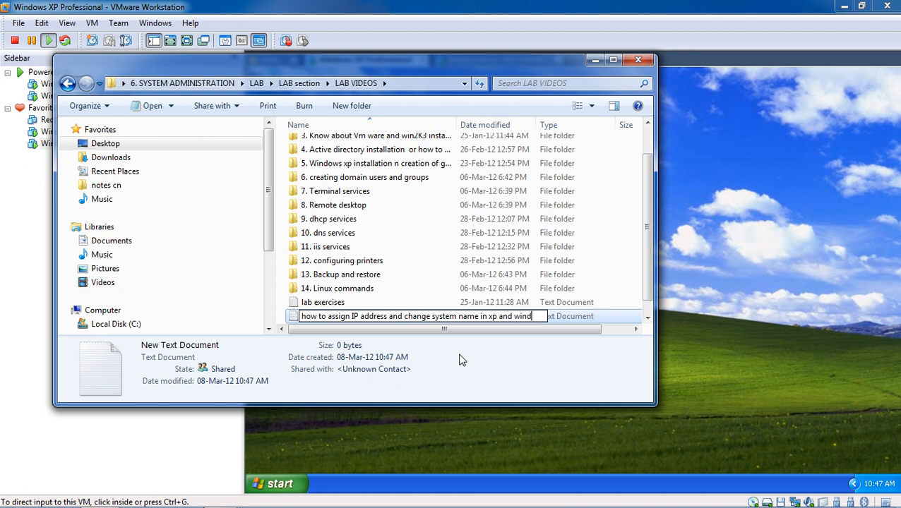
pyautogui.write('ows 2K')
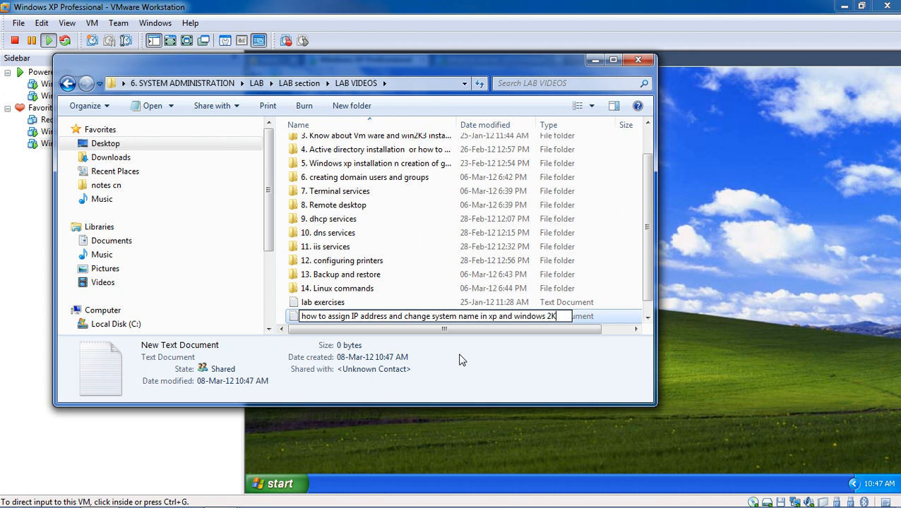
pyautogui.write('3')
pyautogui.press('Return')
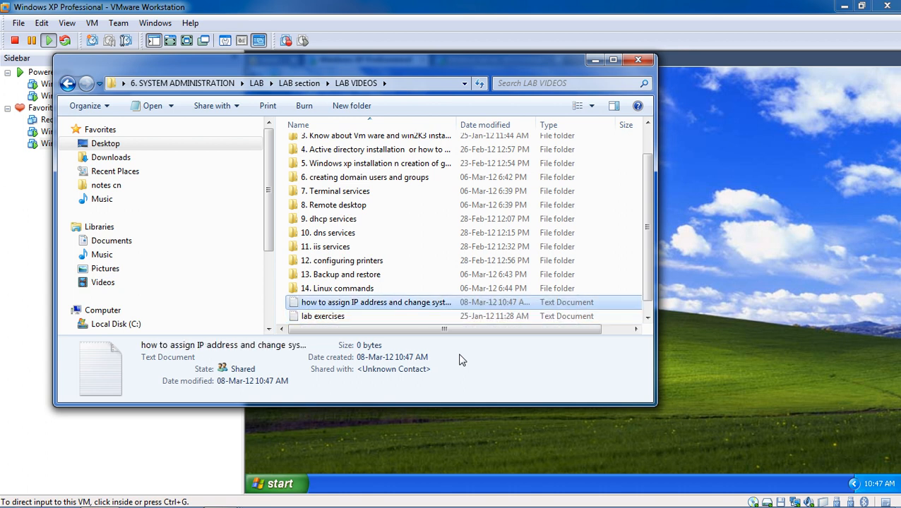
pyautogui.press('Return')
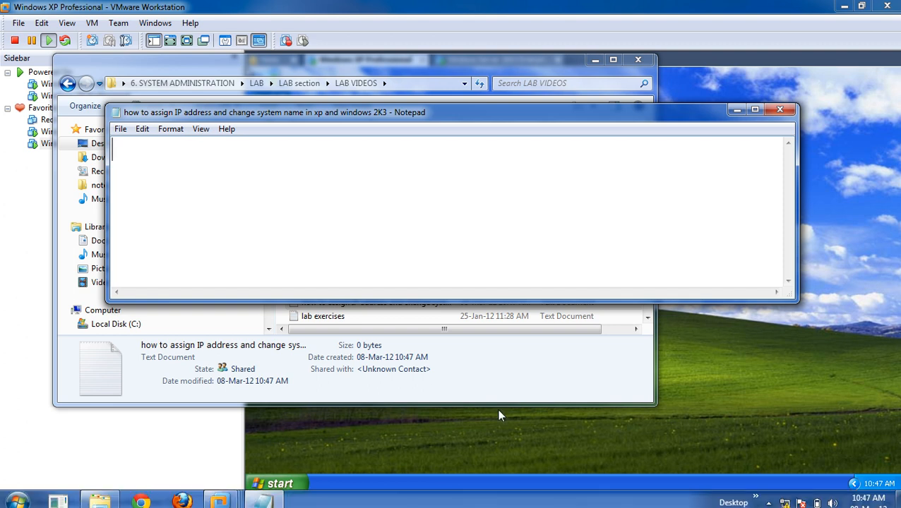
# Minimize the LAB VIDEOS folder window, dismiss the VMware hint, and open Network Connections inside the Windows XP virtual machine.
pyautogui.click(595, 60)
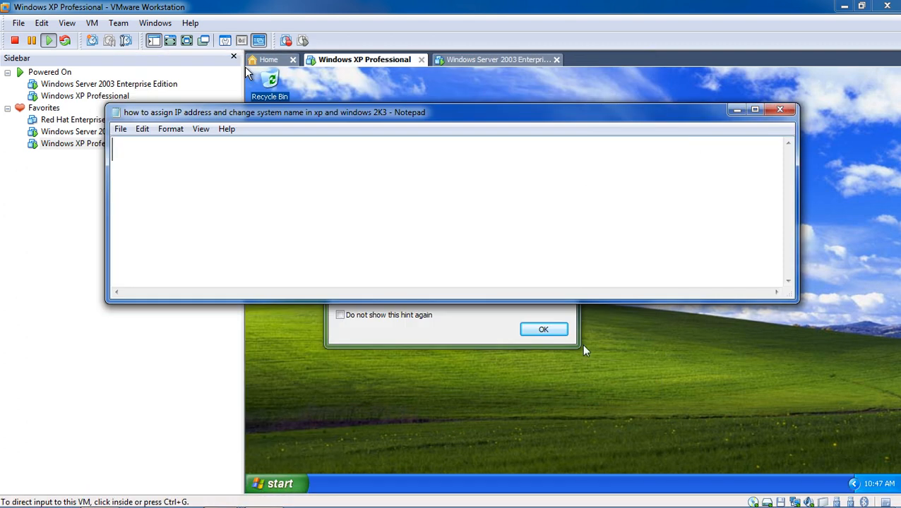
pyautogui.click(543, 329)
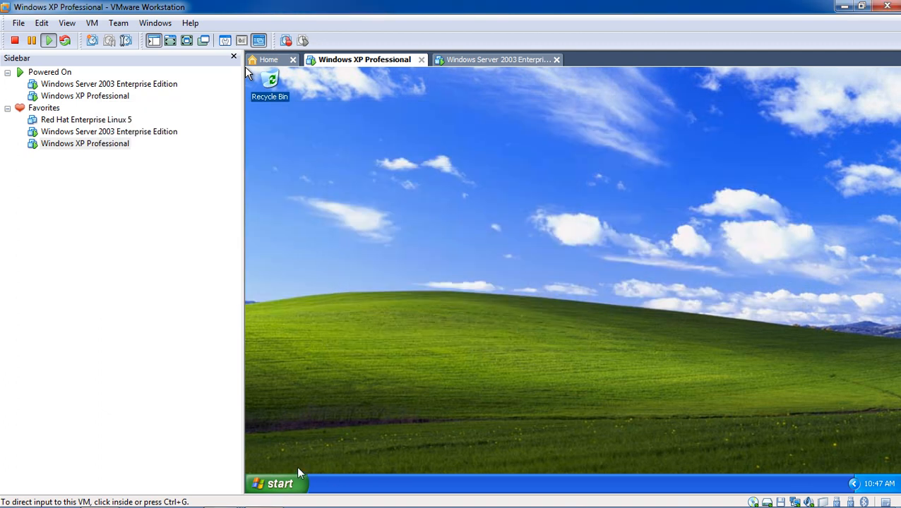
pyautogui.click(277, 488)
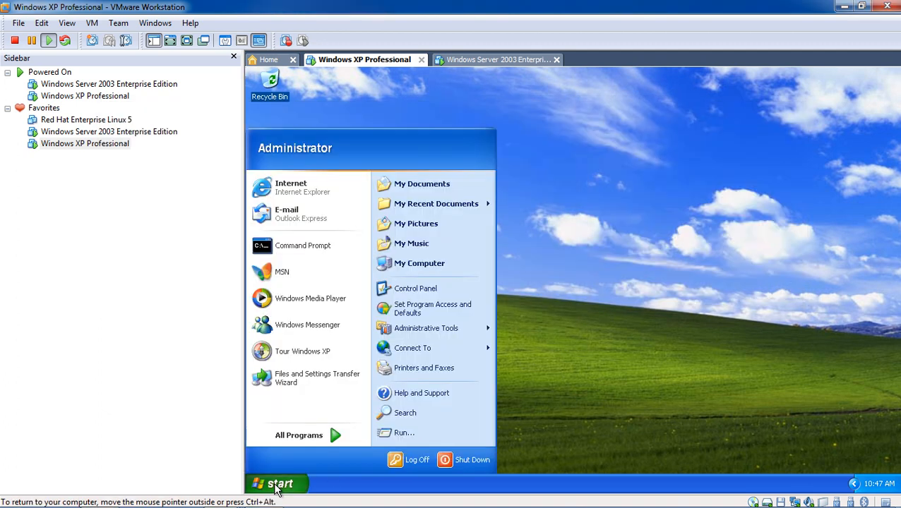
pyautogui.click(418, 289)
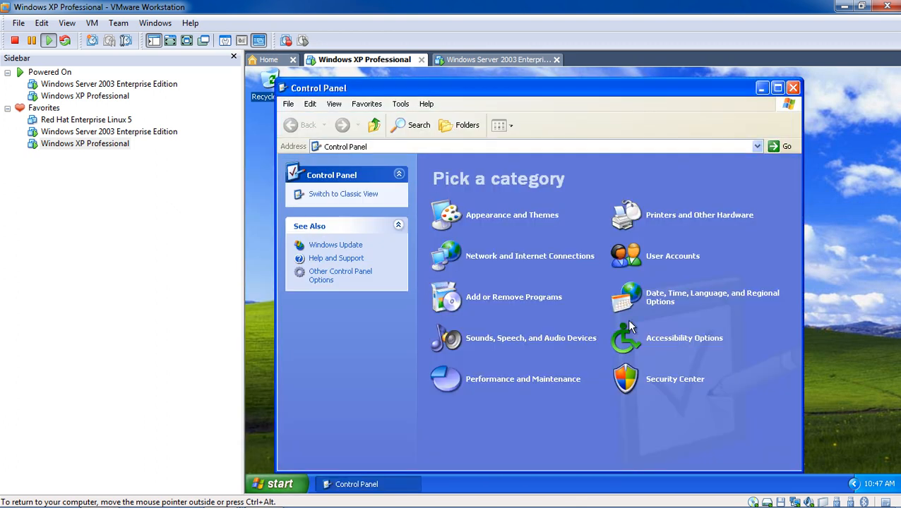
pyautogui.click(486, 259)
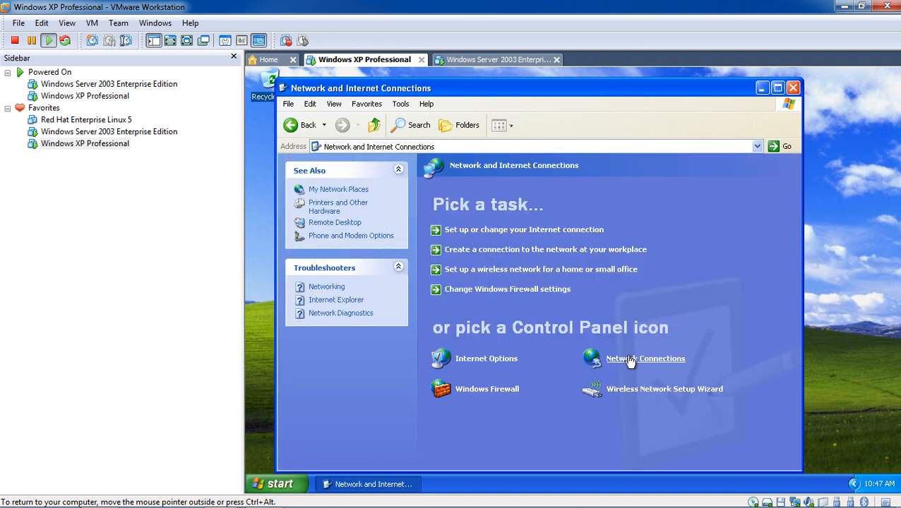
pyautogui.click(629, 360)
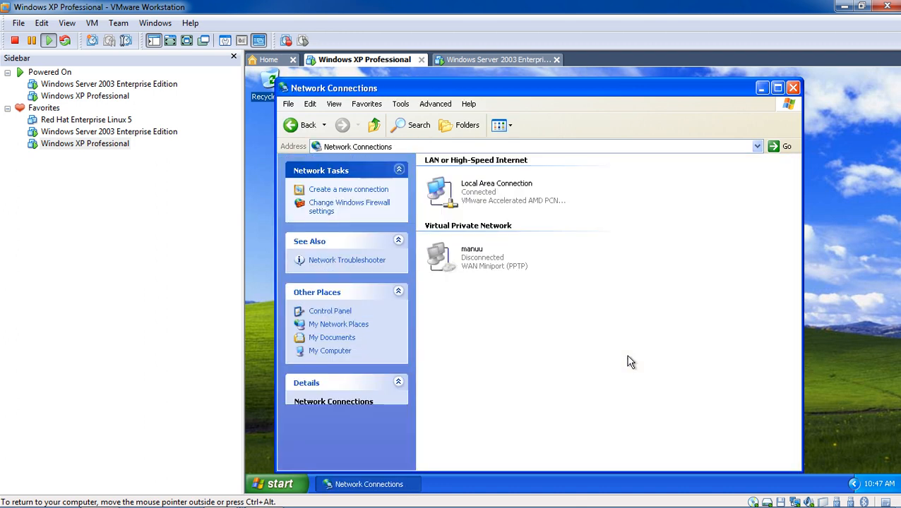
# Open the properties of the Local Area Connection in Windows XP.
pyautogui.click(507, 204)
pyautogui.rightClick(505, 201)
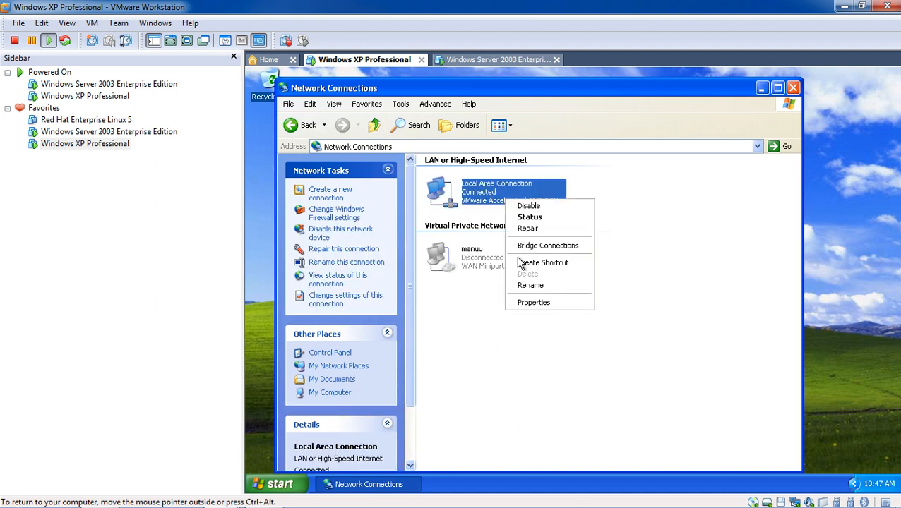
pyautogui.rightClick(479, 191)
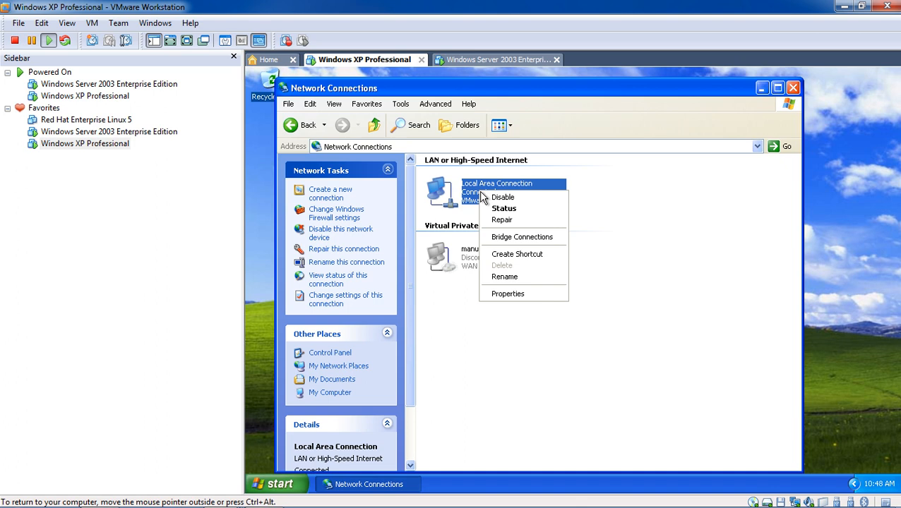
pyautogui.click(505, 293)
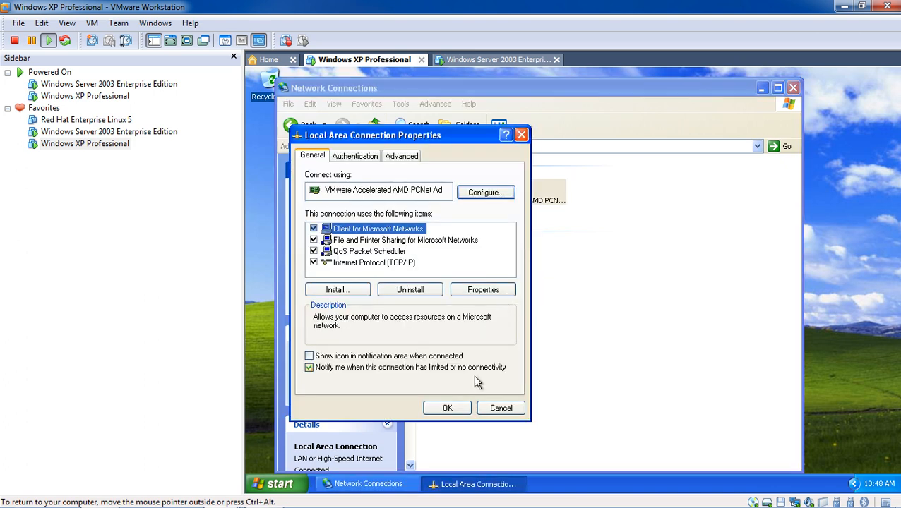
# Switch to the Notepad notes file and write "1. start" as its first line.
pyautogui.moveTo(352, 505)
pyautogui.click(262, 494)
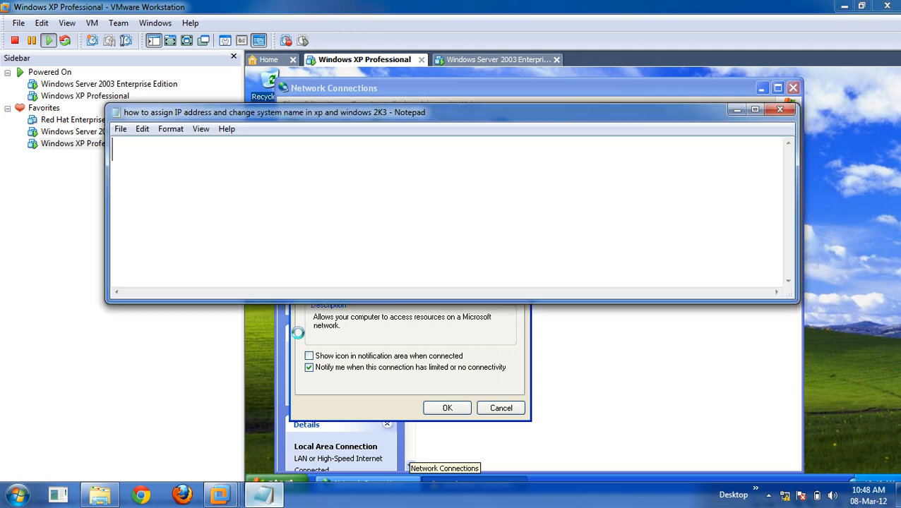
pyautogui.write('1')
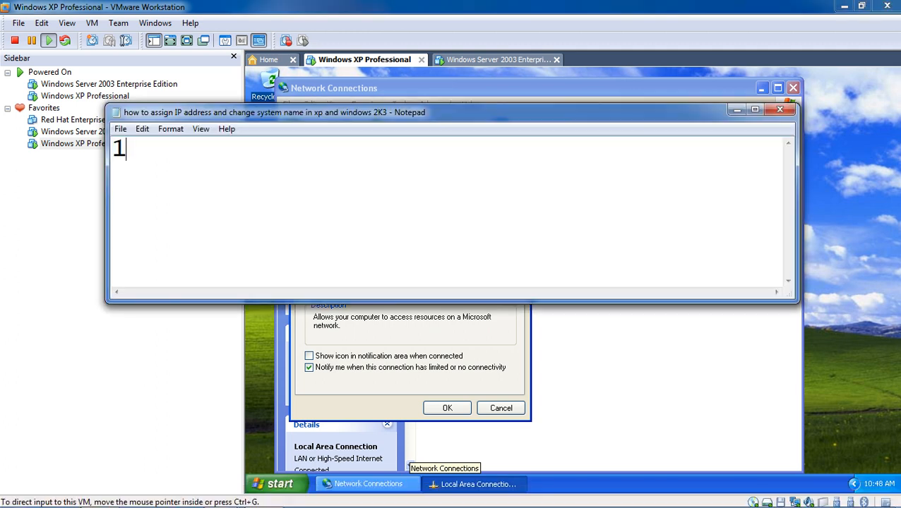
pyautogui.write('. start')
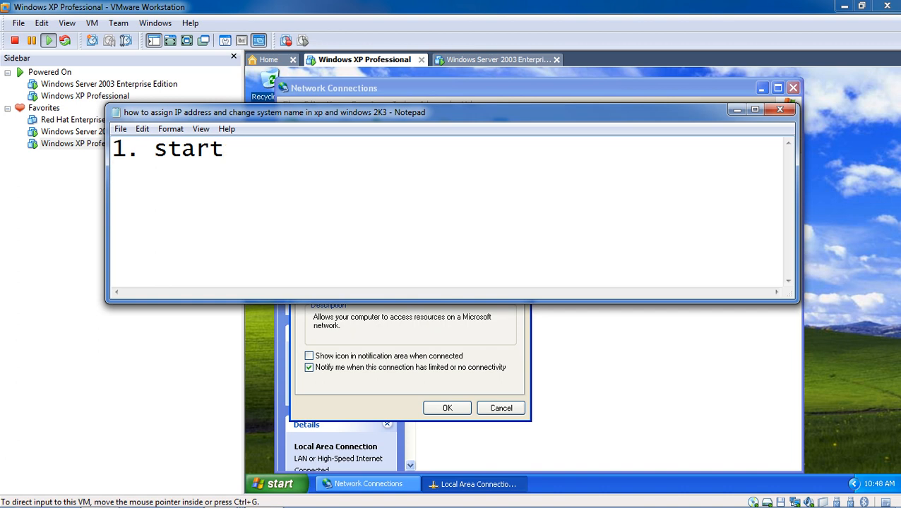
# Check the XP Start menu, add "2. control panel" and "3. network and internet coneections" to the notes, and begin line "4.".
pyautogui.click(271, 488)
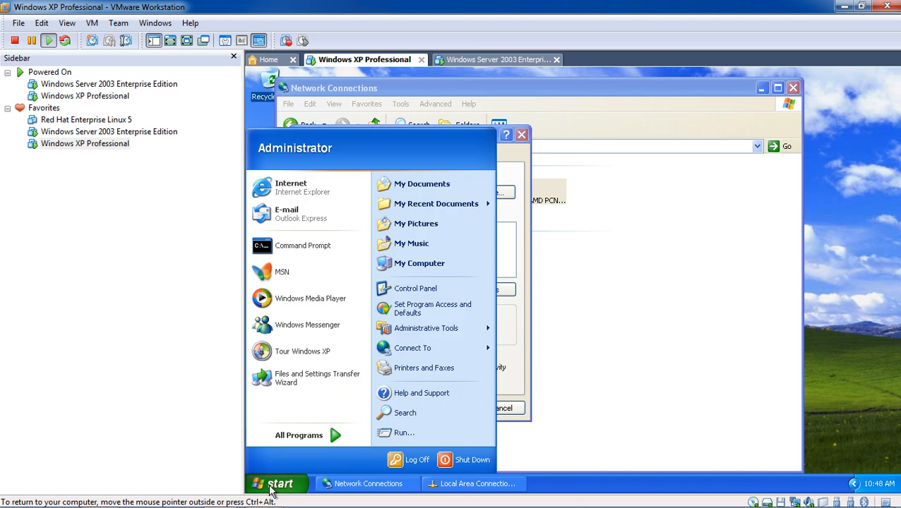
pyautogui.click(270, 487)
pyautogui.moveTo(348, 503)
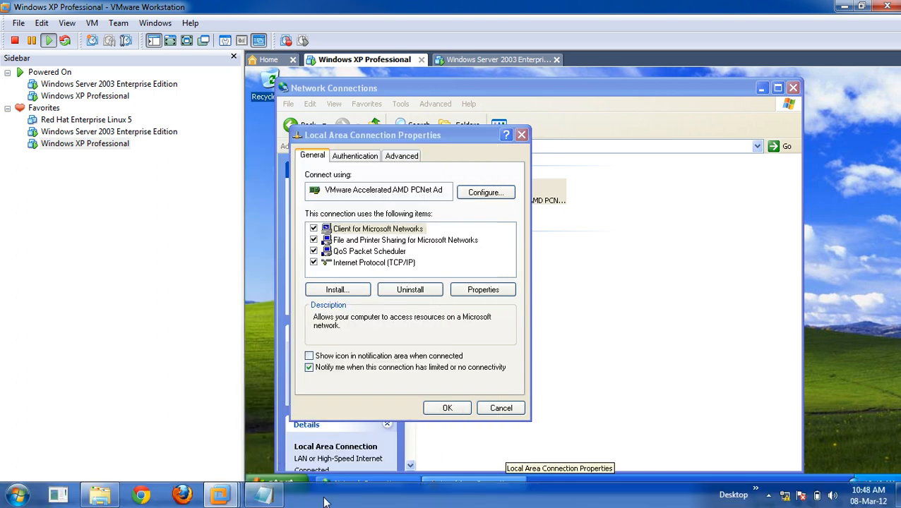
pyautogui.click(262, 494)
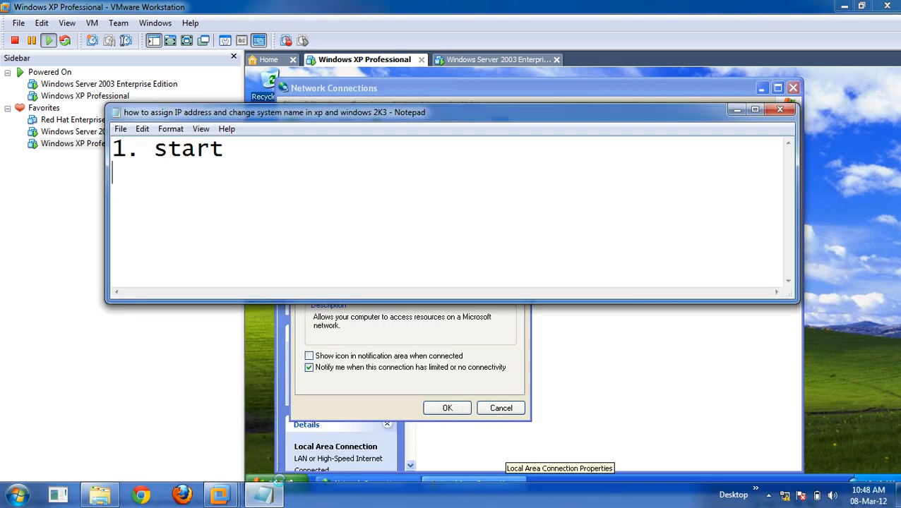
pyautogui.press('Return')
pyautogui.write('2. co')
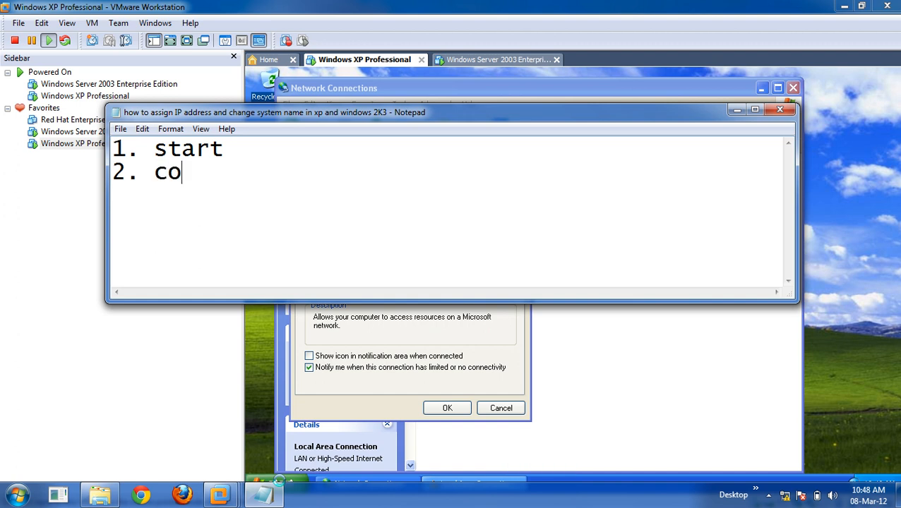
pyautogui.write('ntrol panel ')
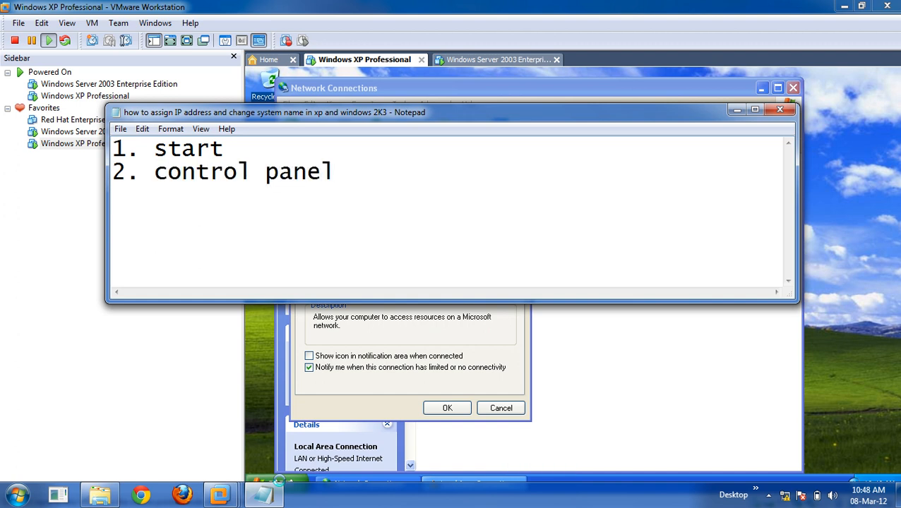
pyautogui.write('3. network and inter')
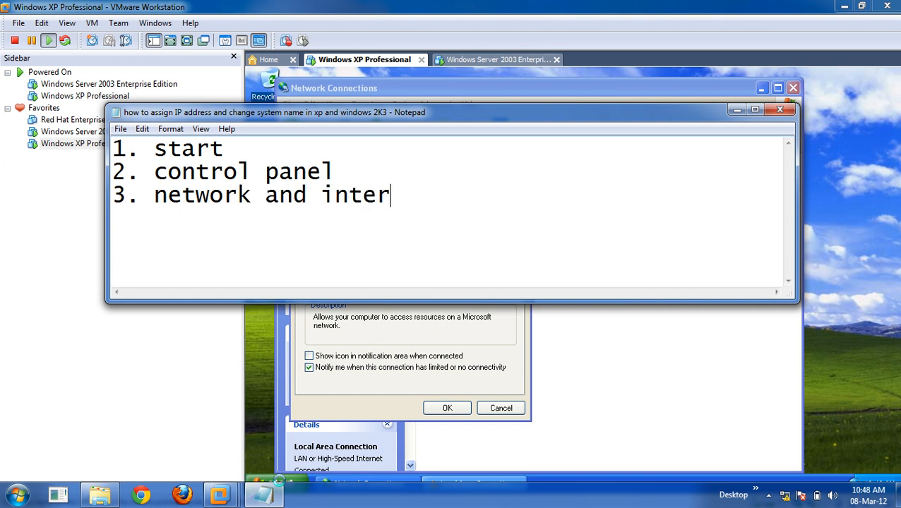
pyautogui.write('net coneect')
pyautogui.write('ions ')
pyautogui.write('4.')
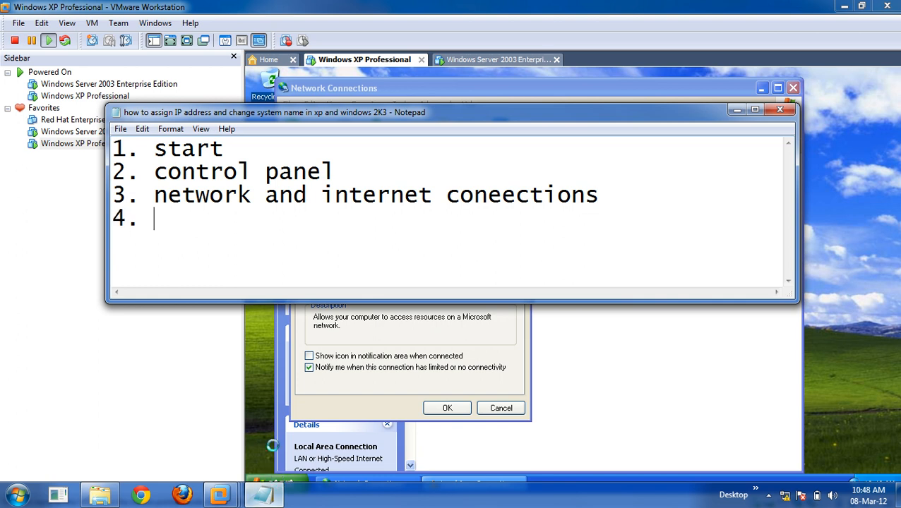
# In the Windows XP virtual machine, open Network Connections through Control Panel's Network and Internet Connections category to check the path.
pyautogui.click(270, 485)
pyautogui.click(270, 486)
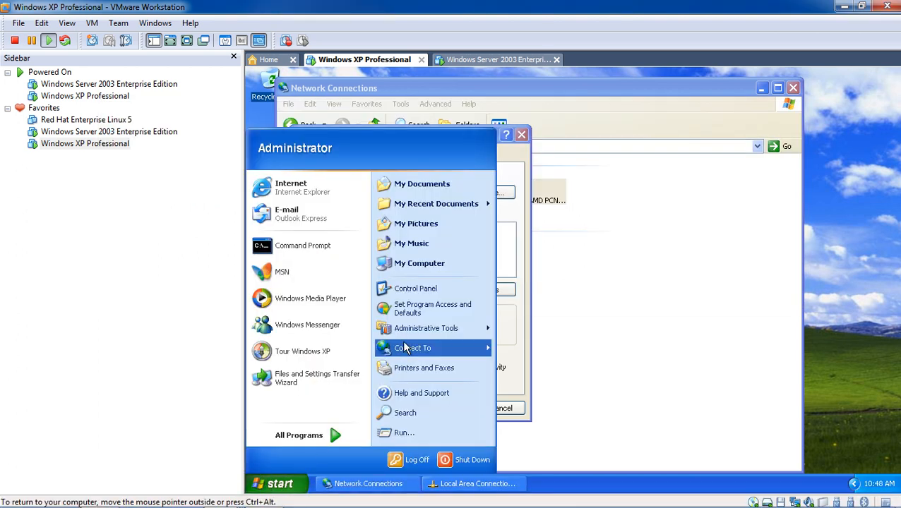
pyautogui.click(432, 290)
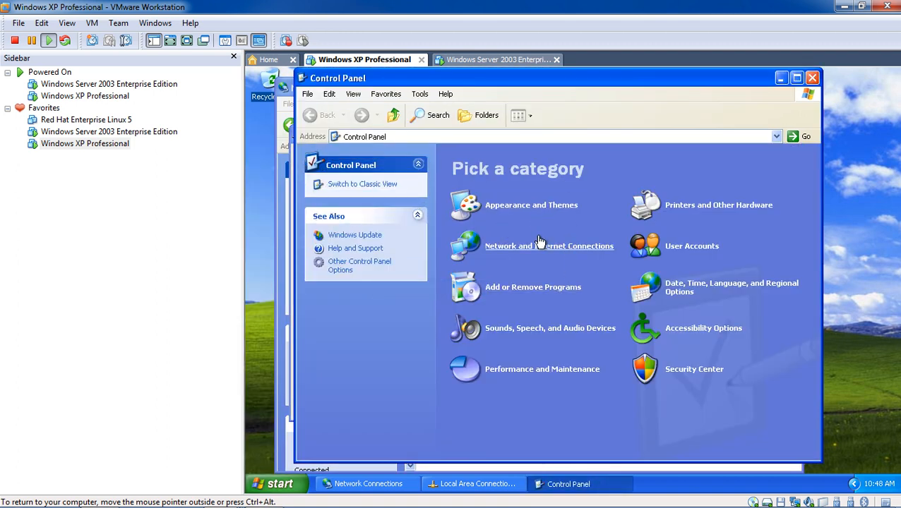
pyautogui.click(571, 246)
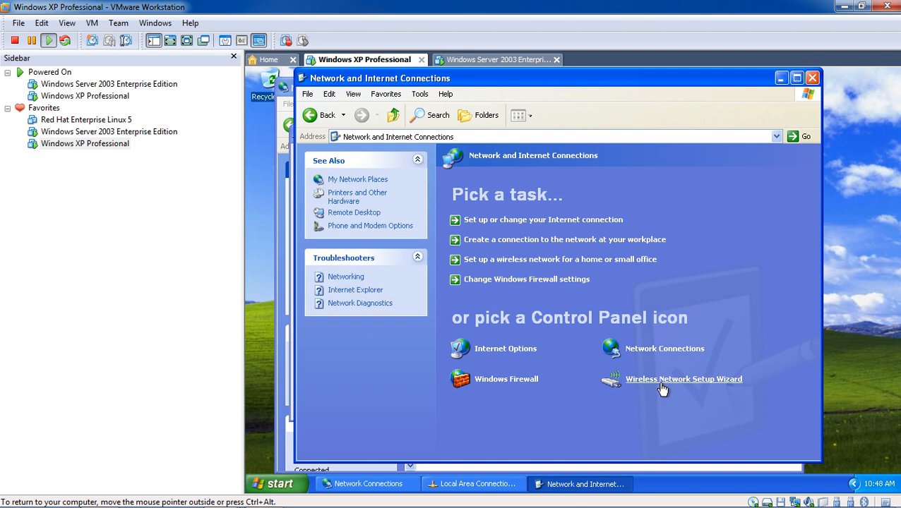
pyautogui.click(655, 350)
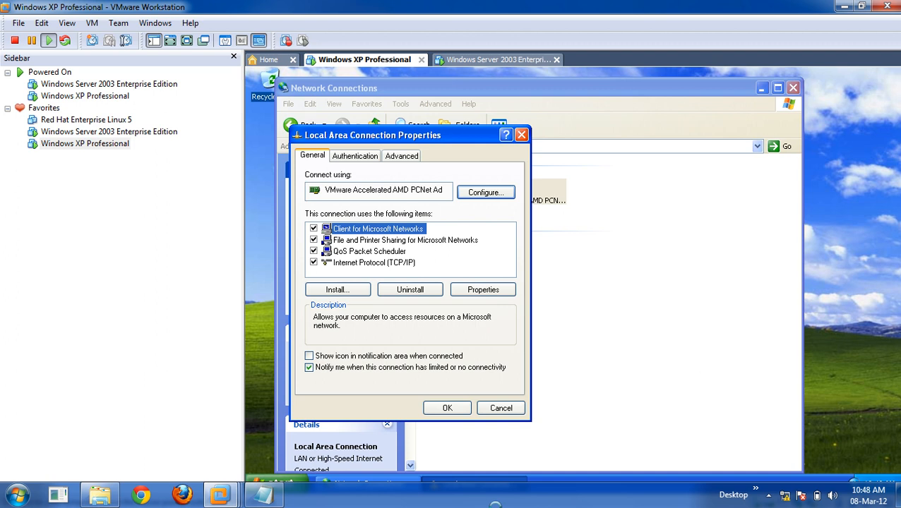
# Switch to the Notepad notes file and complete line 4 with "network connection".
pyautogui.click(262, 495)
pyautogui.write('n')
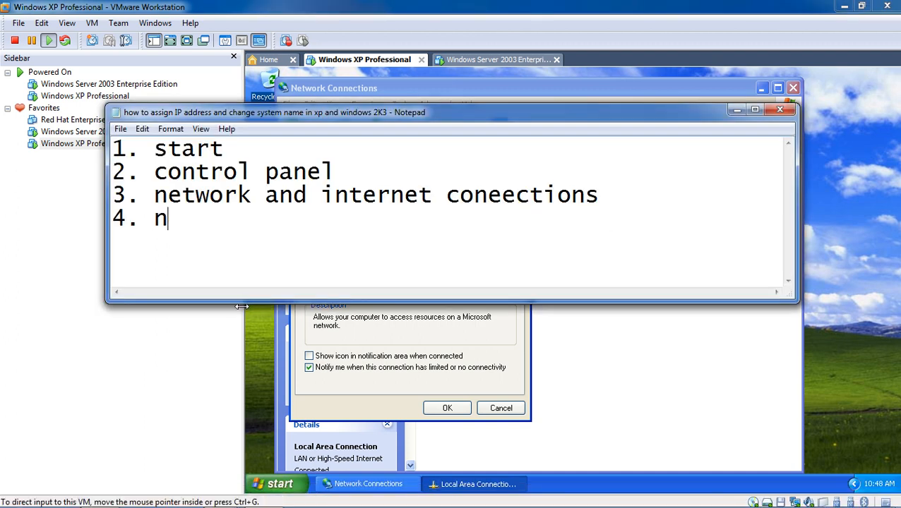
pyautogui.write('etwor')
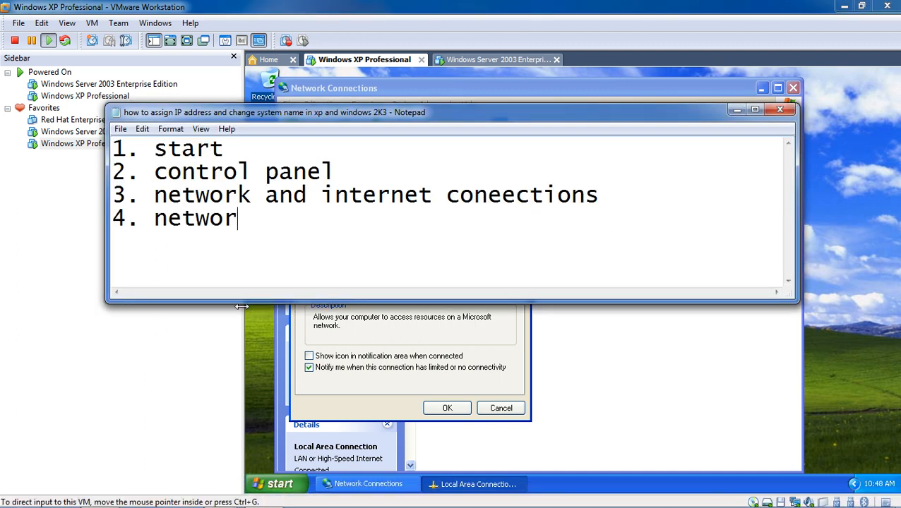
pyautogui.write('k connec')
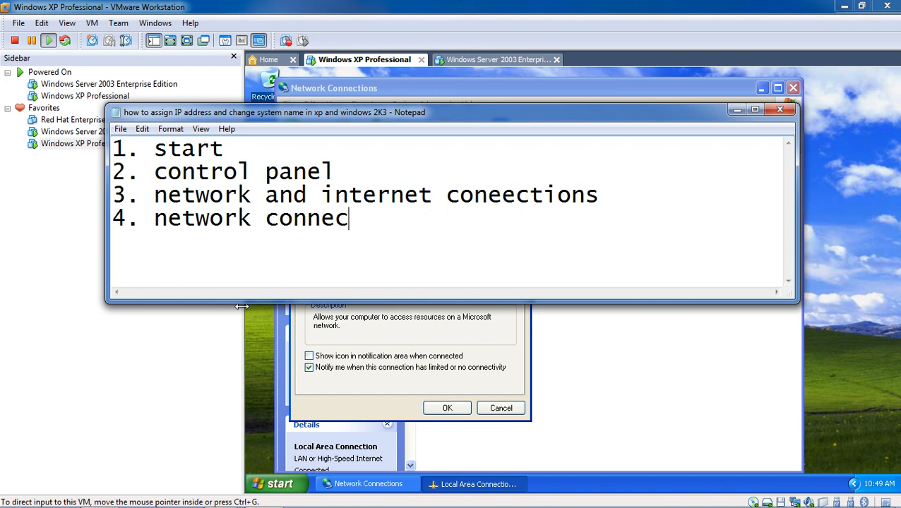
pyautogui.write('tion')
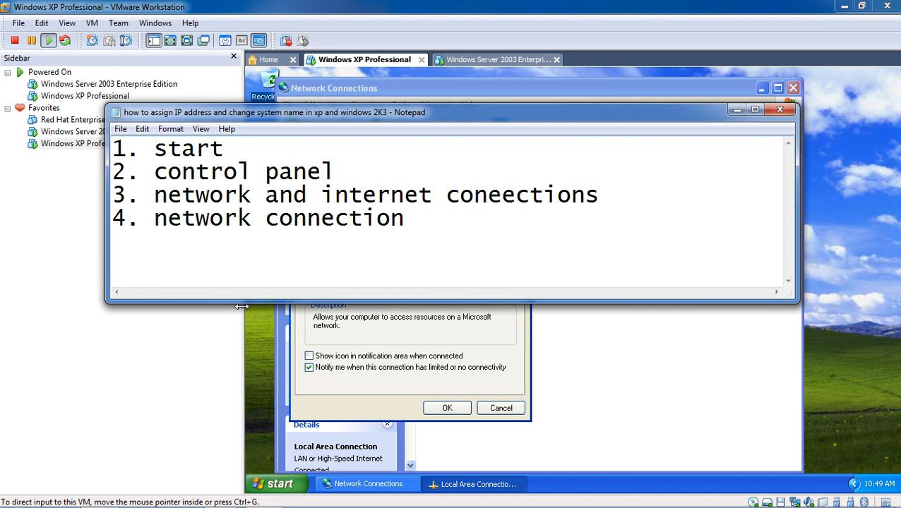
# Add the line "5. select local area connection and right click" to the notes.
pyautogui.write('5. select loac')
pyautogui.press('BackSpace')
pyautogui.press('BackSpace')
pyautogui.write('cal area c')
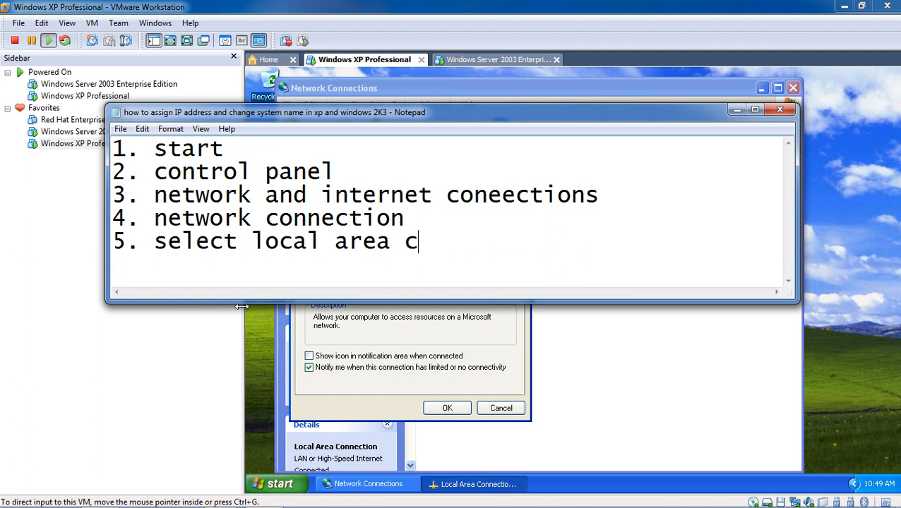
pyautogui.write('onnection and right')
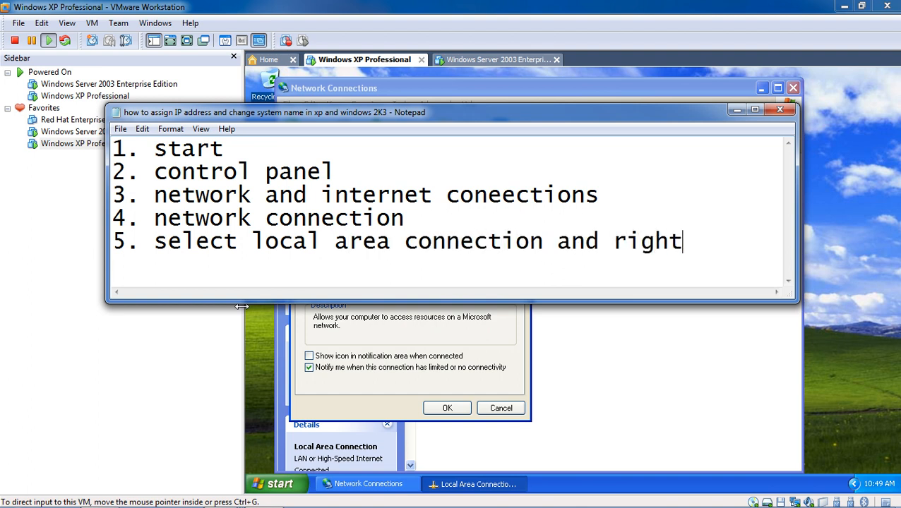
pyautogui.write(' click')
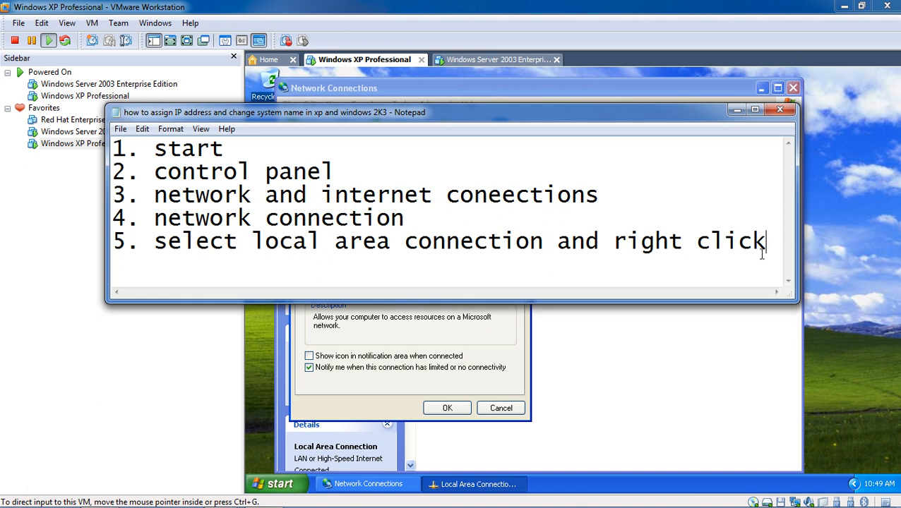
# Add a new line reading "6 select tcp/ip" to the notes.
pyautogui.press('Return')
pyautogui.write('6 se')
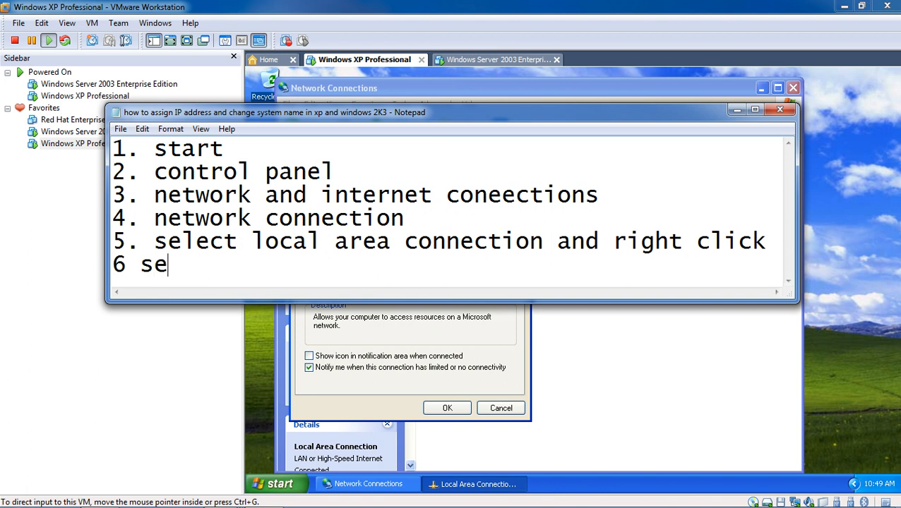
pyautogui.press('BackSpace')
pyautogui.write('elec')
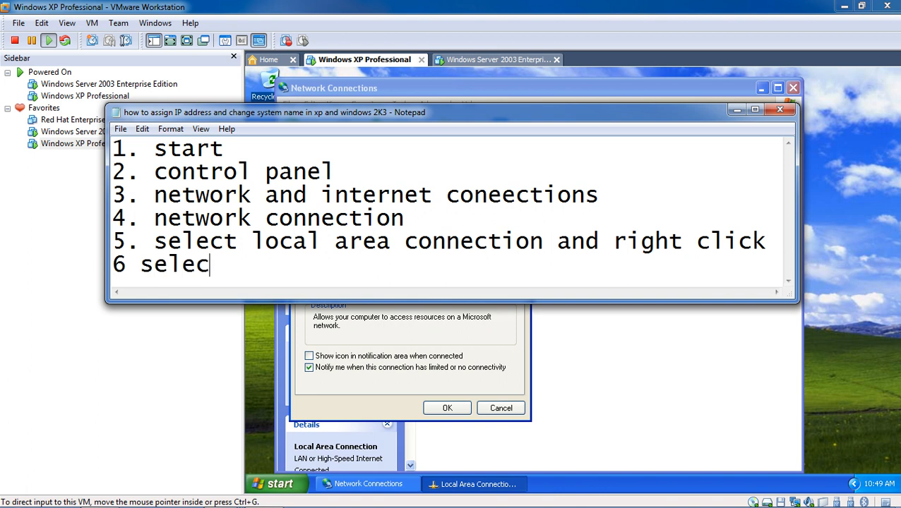
pyautogui.write('t tcp')
pyautogui.write('/io')
pyautogui.press('BackSpace')
pyautogui.write('p')
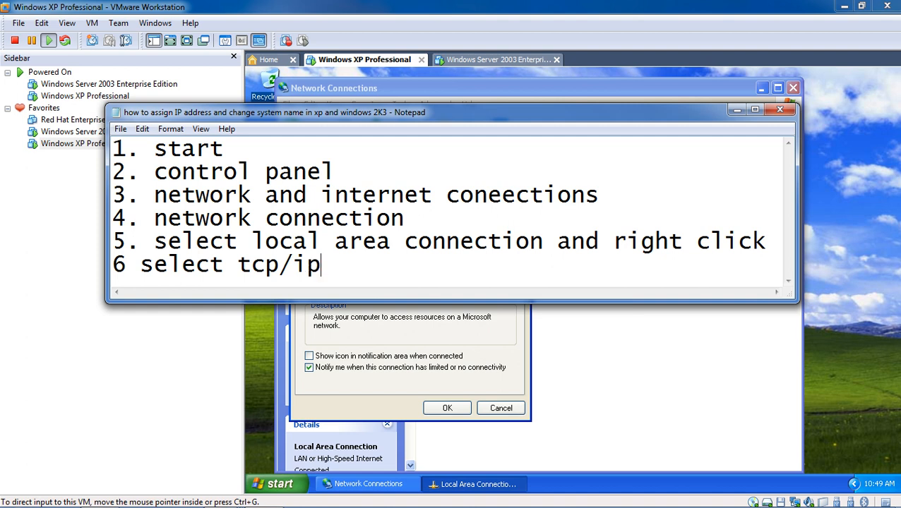
# Select Internet Protocol (TCP/IP) in the XP connection properties, then extend notes line 6 with "and click properties" and begin line 7.
pyautogui.click(477, 362)
pyautogui.click(406, 264)
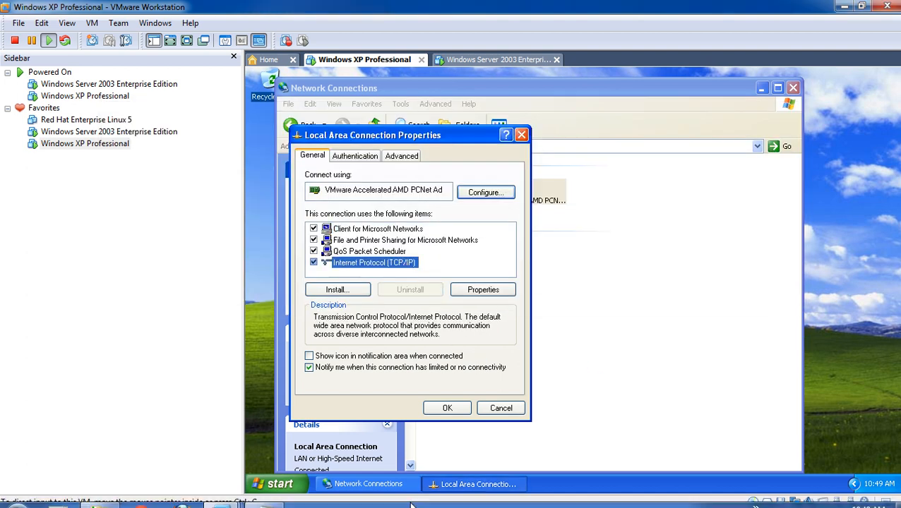
pyautogui.click(272, 496)
pyautogui.write('and click')
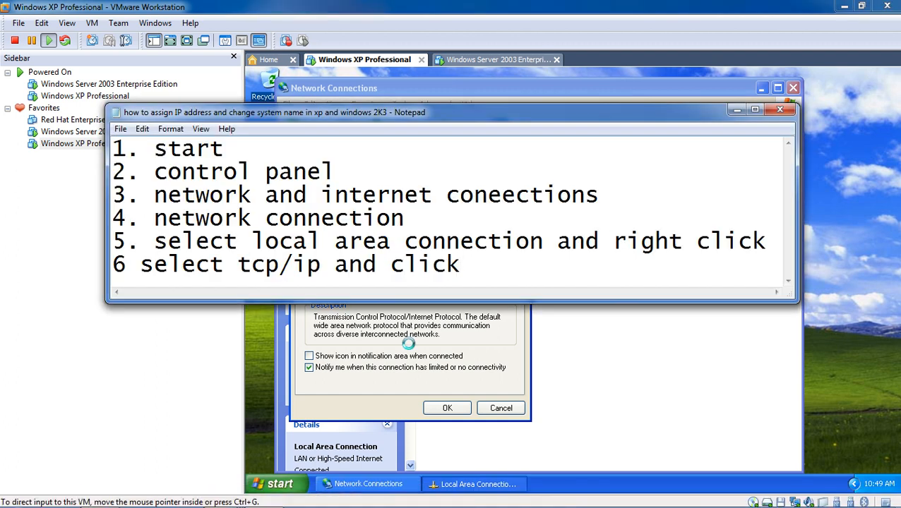
pyautogui.write(' propert')
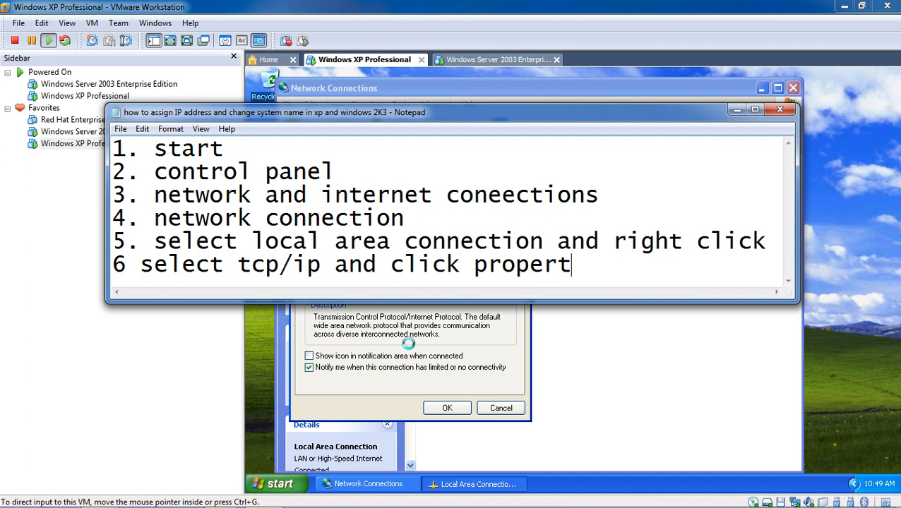
pyautogui.write('ies')
pyautogui.press('Return')
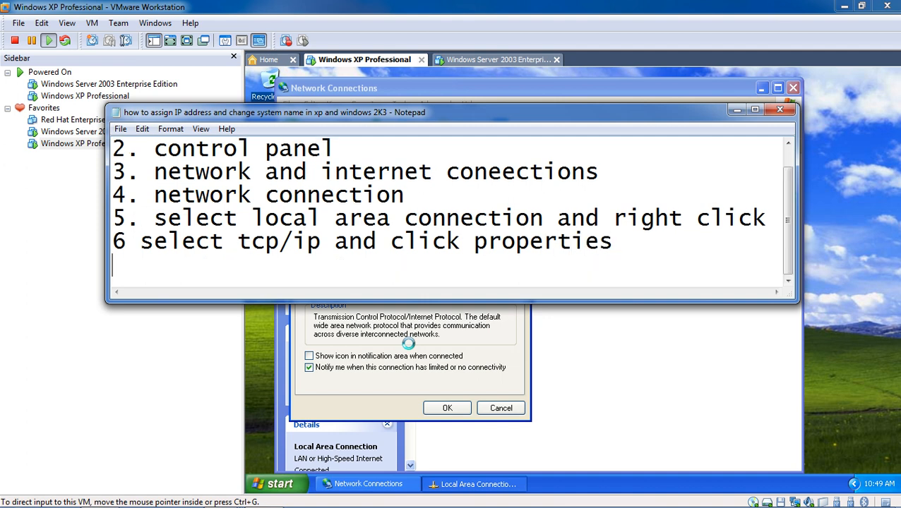
pyautogui.write('7')
# Enable the notification area icon for XP's Local Area Connection and open its Internet Protocol (TCP/IP) properties.
pyautogui.click(447, 329)
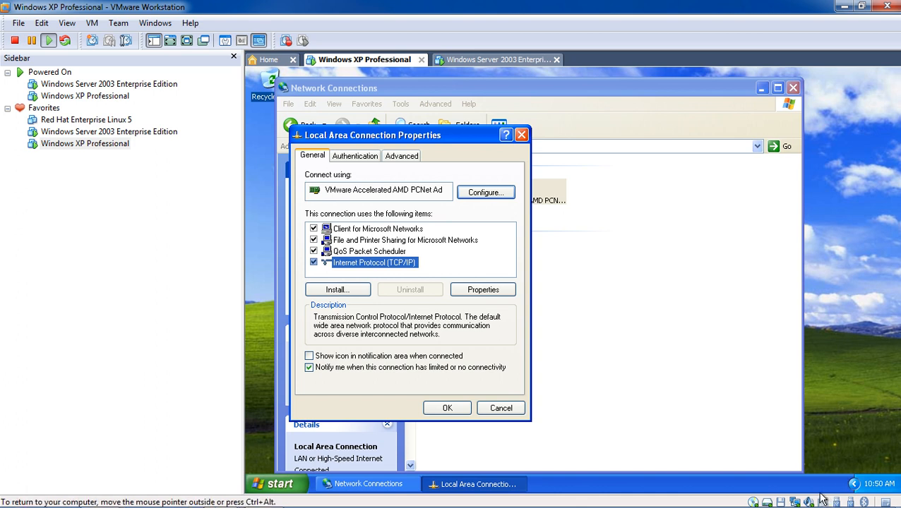
pyautogui.click(385, 357)
pyautogui.click(381, 264)
pyautogui.click(494, 292)
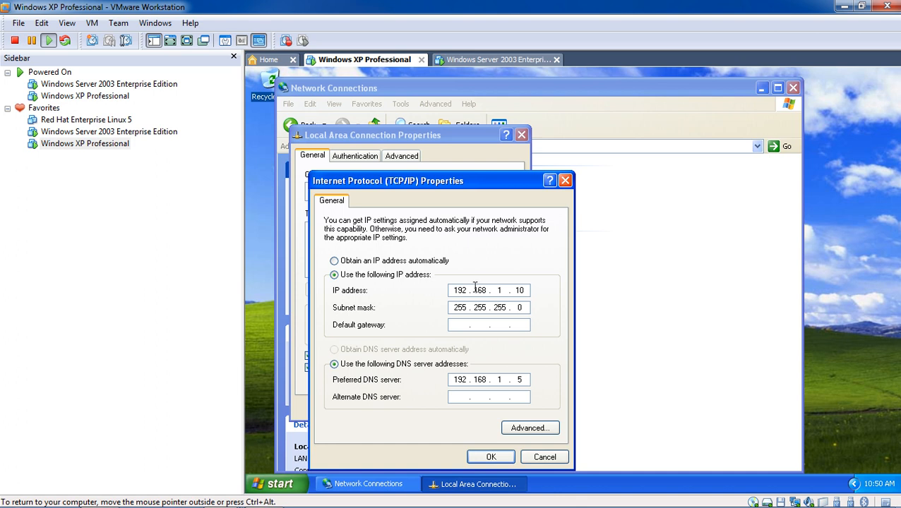
# Clear the preferred DNS server address in the XP TCP/IP settings, accept the change, and close the Local Area Connection properties.
pyautogui.doubleClick(463, 290)
pyautogui.click(503, 288)
pyautogui.click(490, 376)
pyautogui.press('BackSpace')
pyautogui.doubleClick(482, 382)
pyautogui.click(482, 381)
pyautogui.doubleClick(480, 381)
pyautogui.press('BackSpace')
pyautogui.doubleClick(499, 380)
pyautogui.press('BackSpace')
pyautogui.doubleClick(520, 381)
pyautogui.press('BackSpace')
pyautogui.click(486, 455)
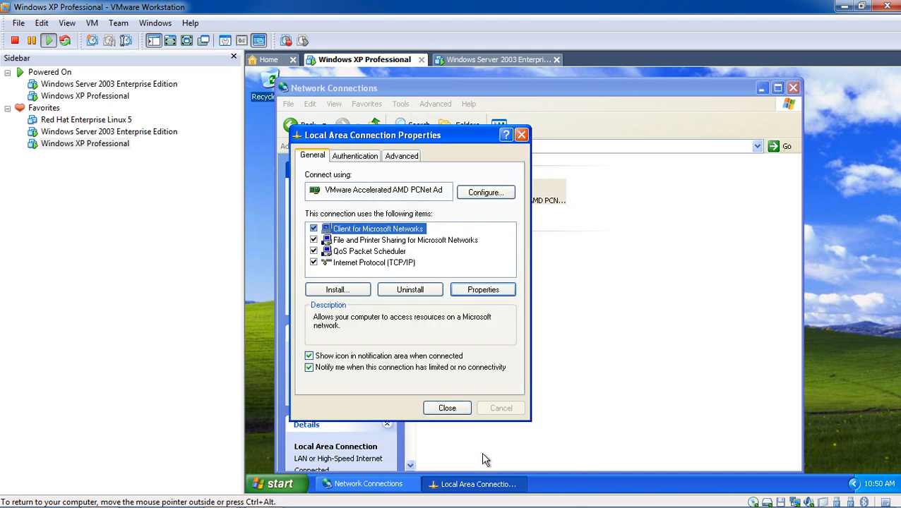
pyautogui.click(457, 408)
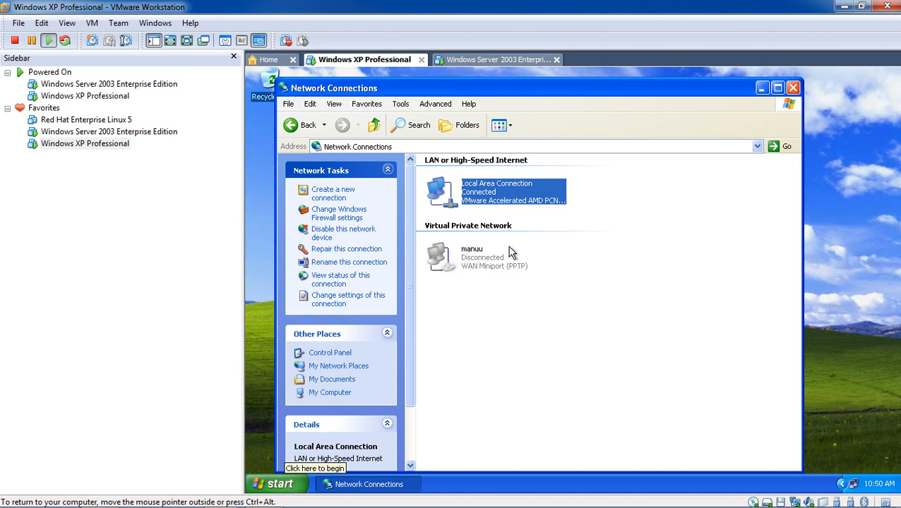
# Open a command prompt in Windows XP with cmd, ping 192.168.1.10, and return to the Network Connections window.
pyautogui.click(267, 486)
pyautogui.click(391, 435)
pyautogui.write('cmd')
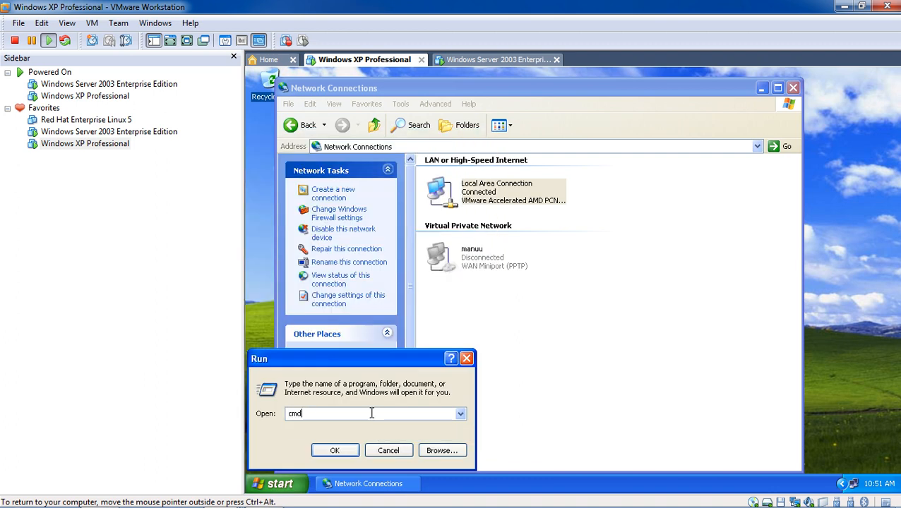
pyautogui.press('Return')
pyautogui.write('ping 1')
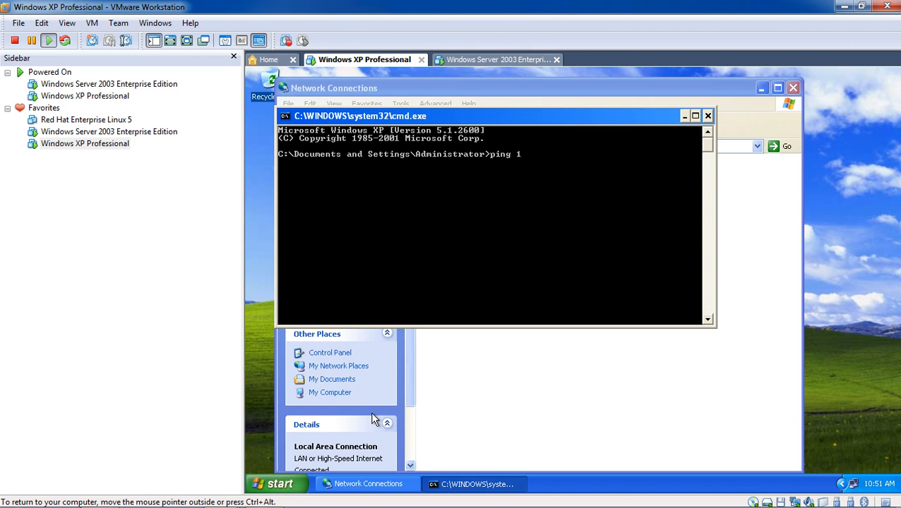
pyautogui.write('.168.1.10')
pyautogui.press('Return')
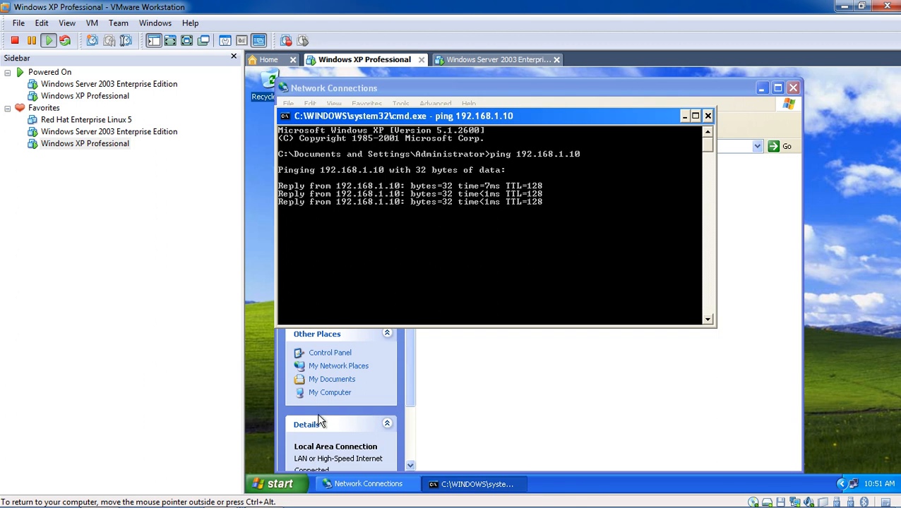
pyautogui.click(756, 252)
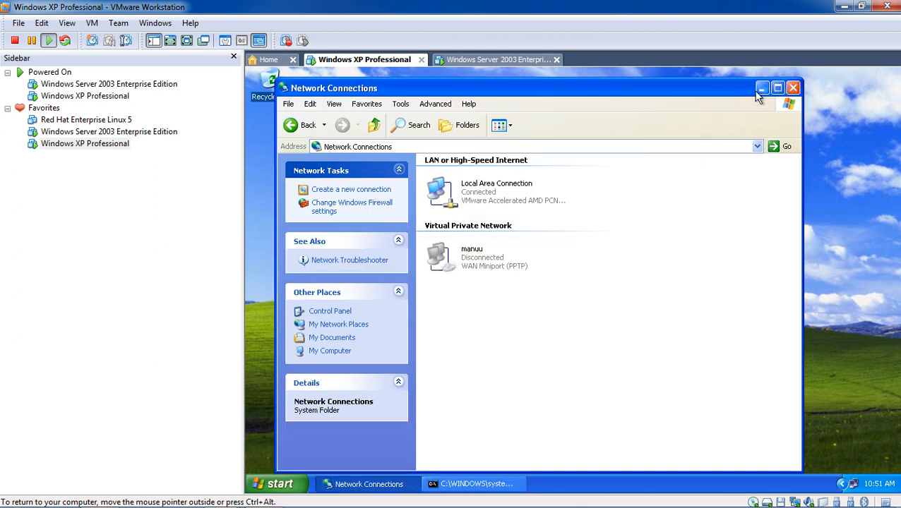
# Switch to the Windows Server 2003 virtual machine and open its Local Area Connection status from the Control Panel's Network Connections.
pyautogui.click(497, 61)
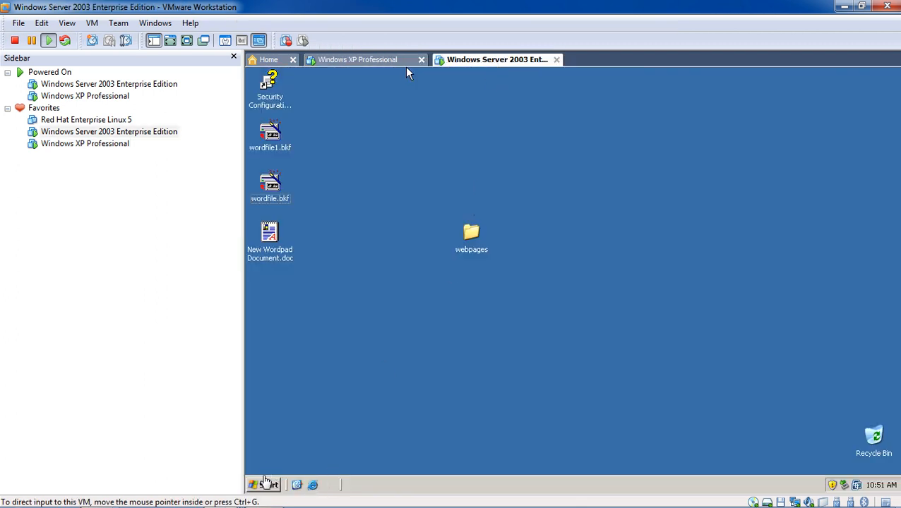
pyautogui.click(267, 486)
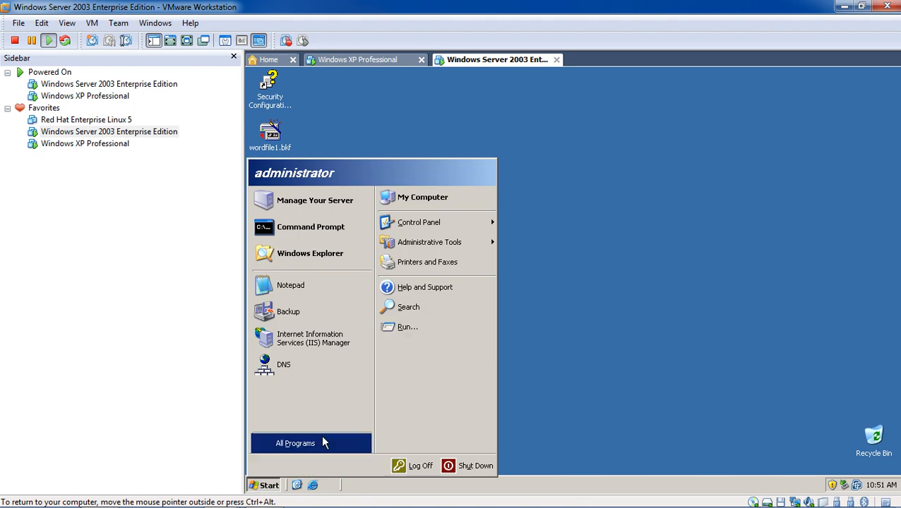
pyautogui.moveTo(319, 450)
pyautogui.moveTo(335, 410)
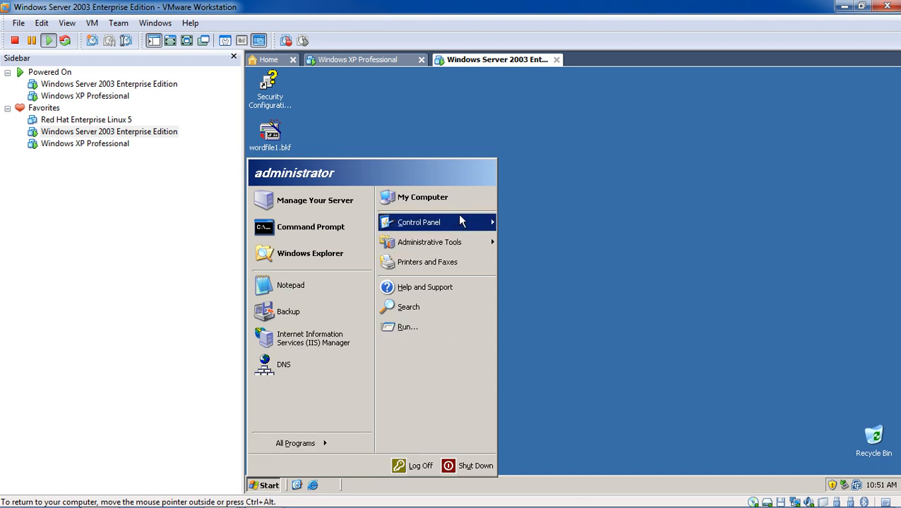
pyautogui.moveTo(454, 232)
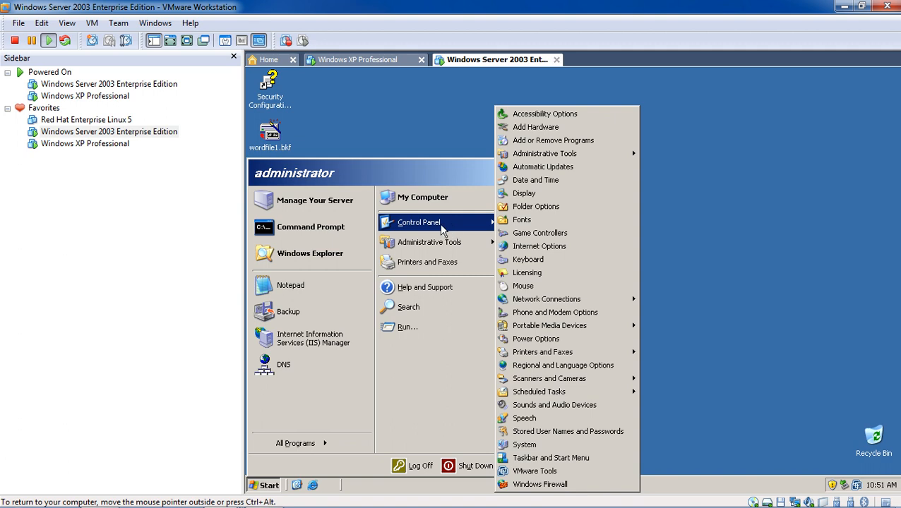
pyautogui.moveTo(563, 302)
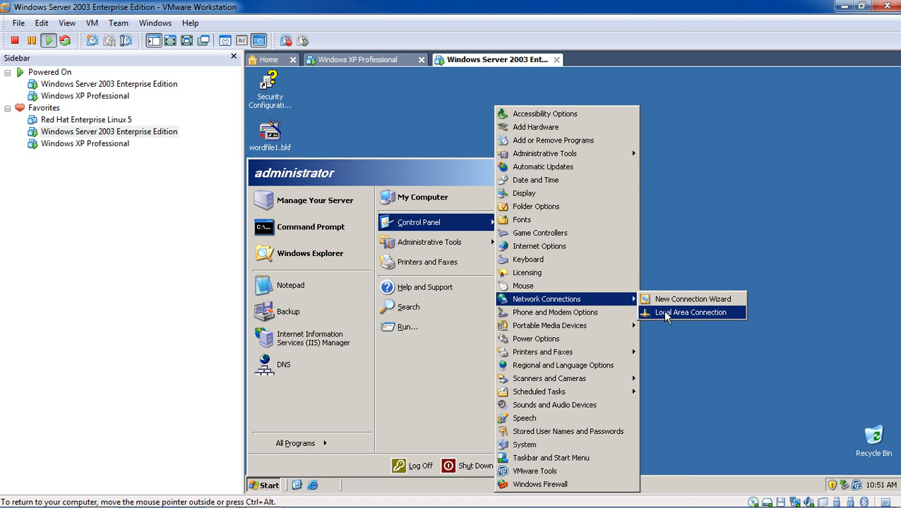
pyautogui.click(665, 317)
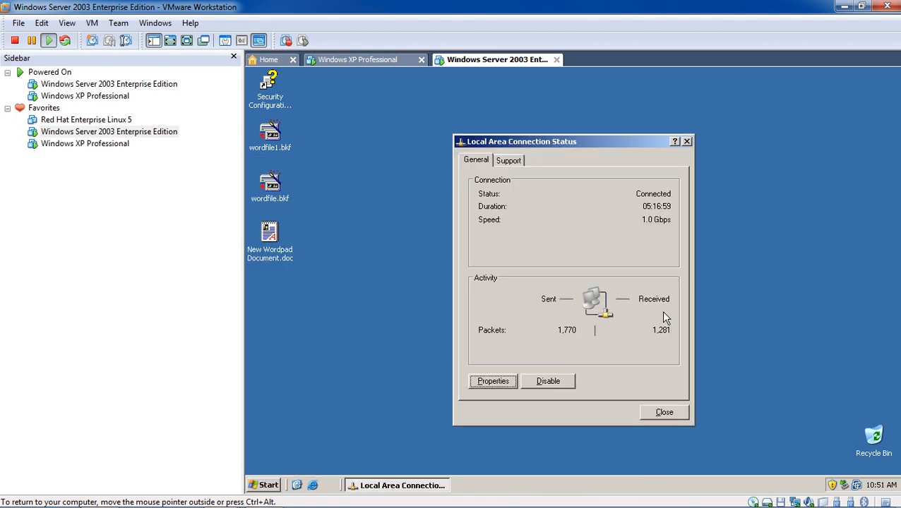
# Open the Internet Protocol (TCP/IP) properties of the Local Area Connection in Windows Server 2003.
pyautogui.click(485, 383)
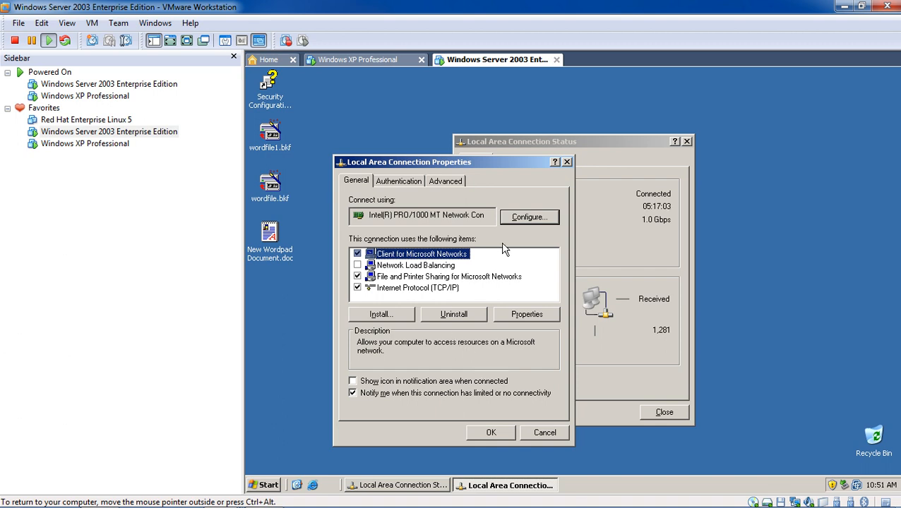
pyautogui.click(444, 288)
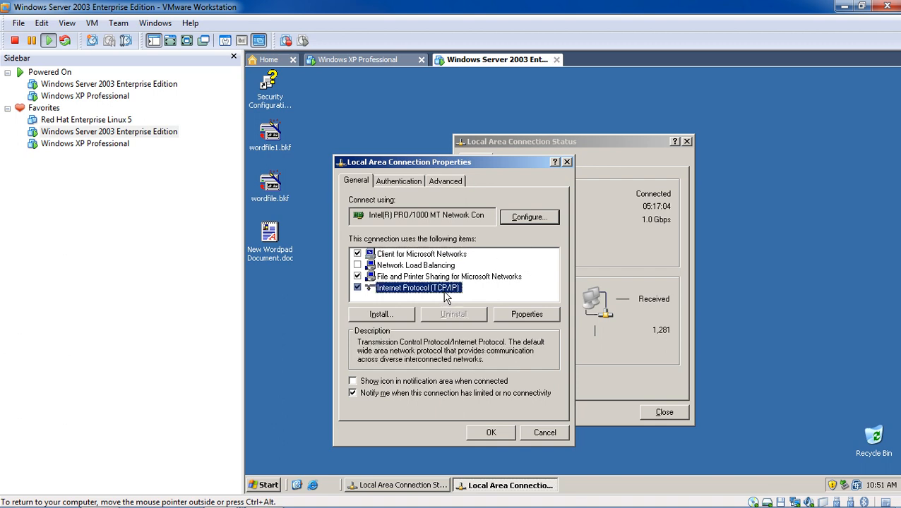
pyautogui.click(534, 316)
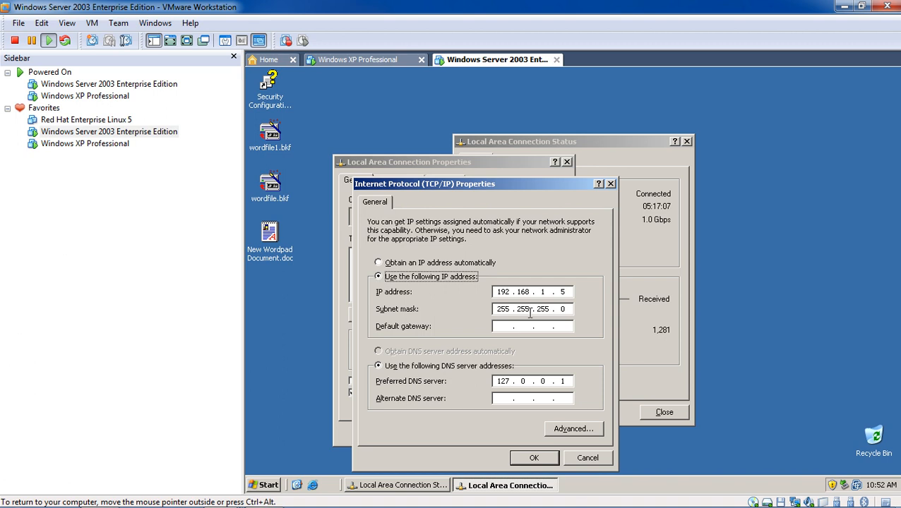
# Set the Windows Server 2003 IP address to 192.168.1.1, accept it, and close the Local Area Connection properties and status windows.
pyautogui.doubleClick(569, 291)
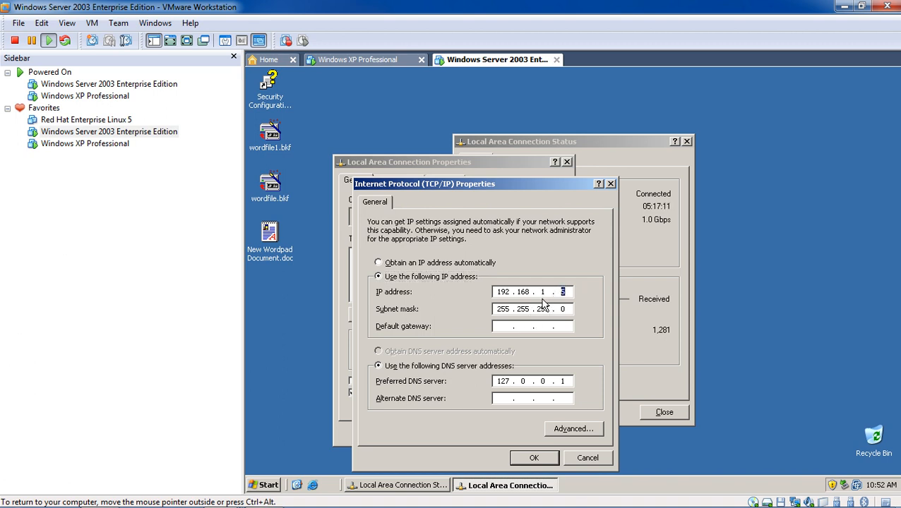
pyautogui.write('1')
pyautogui.doubleClick(543, 292)
pyautogui.click(536, 458)
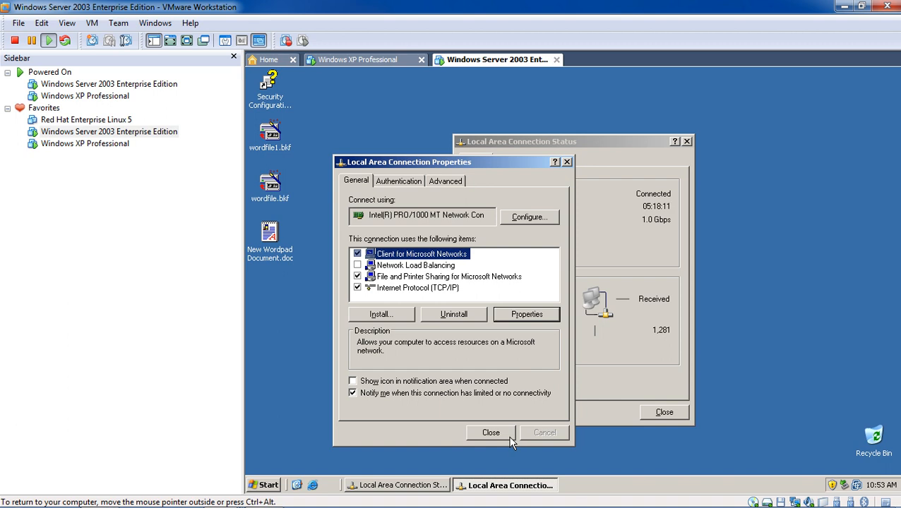
pyautogui.click(501, 437)
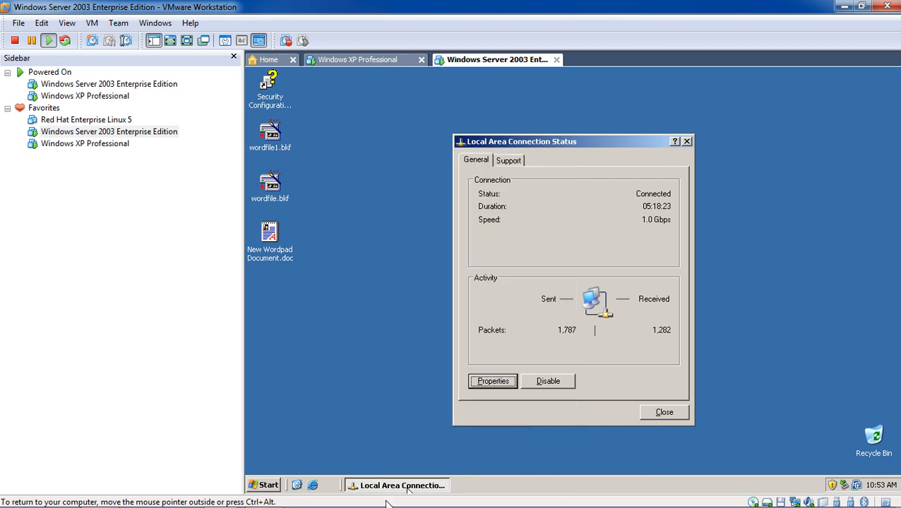
pyautogui.moveTo(384, 507)
pyautogui.click(669, 413)
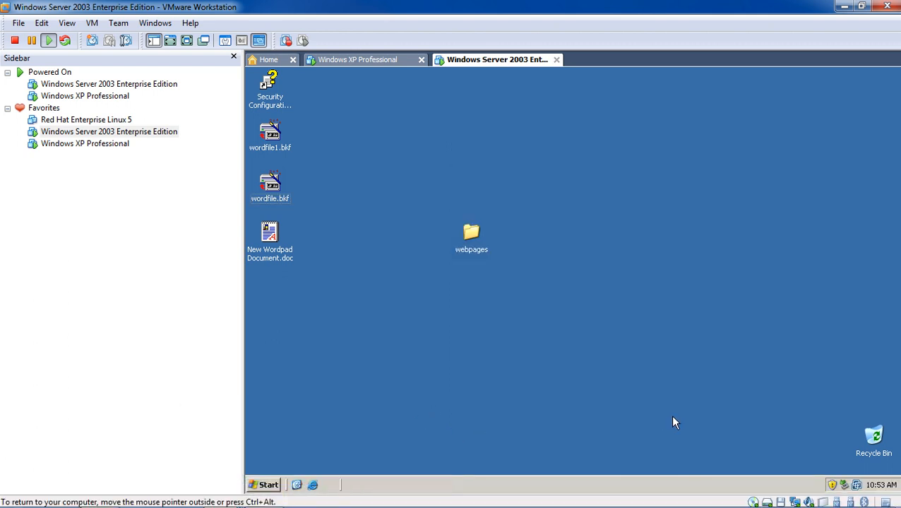
# Open a command prompt in Windows Server 2003 with cmd and ping 192.168.1.1.
pyautogui.click(265, 485)
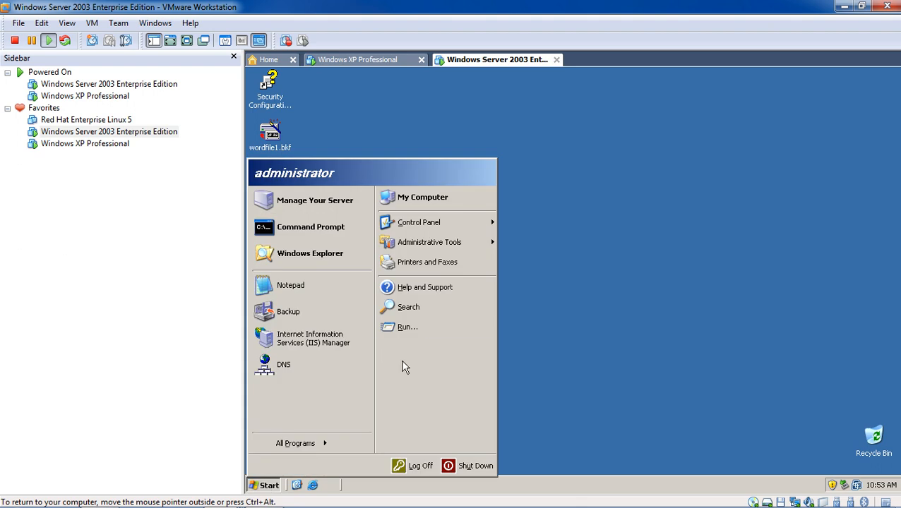
pyautogui.click(396, 329)
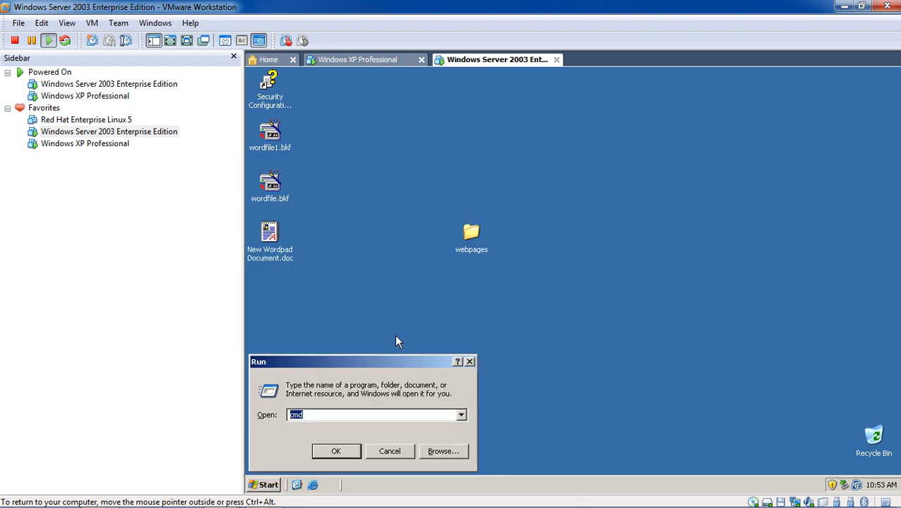
pyautogui.press('Escape')
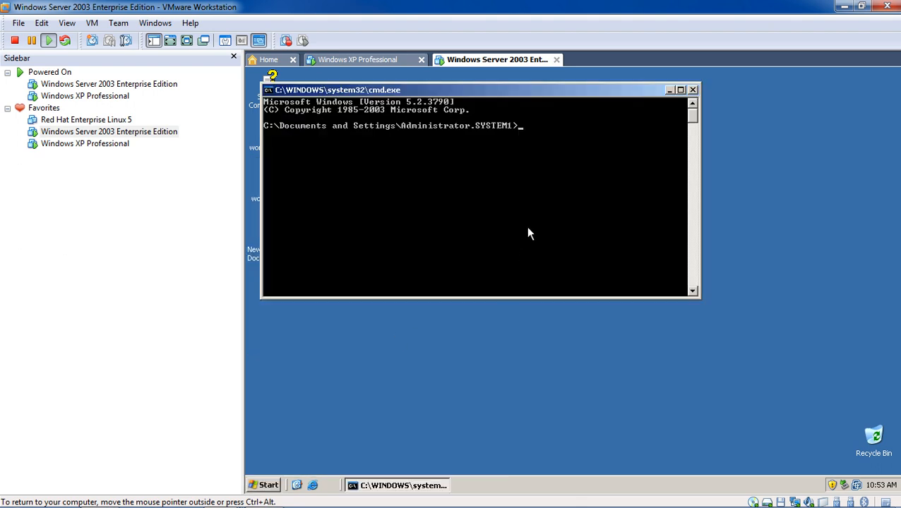
pyautogui.write('ping 192.168.1.1')
pyautogui.press('Return')
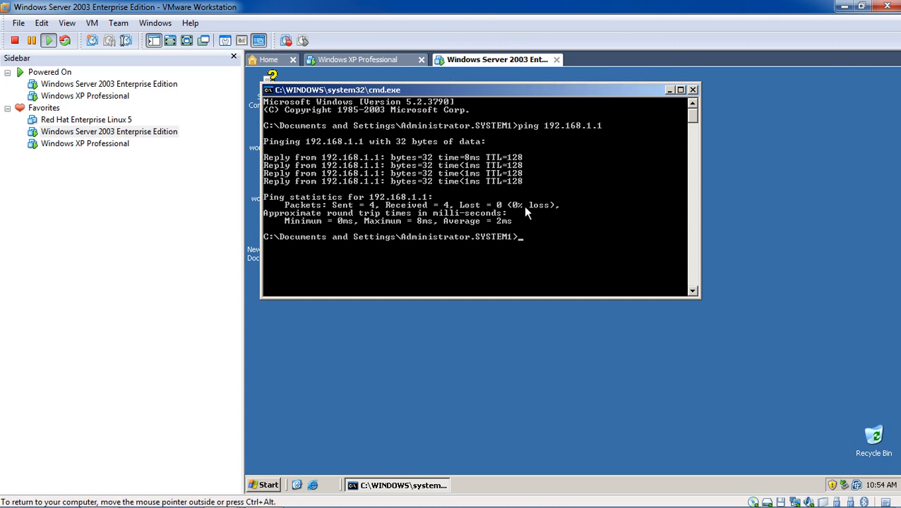
# Ping the XP machine at 192.168.1.10 from the Windows Server 2003 command prompt.
pyautogui.press('Up')
pyautogui.press('BackSpace')
pyautogui.write('10')
pyautogui.press('Return')
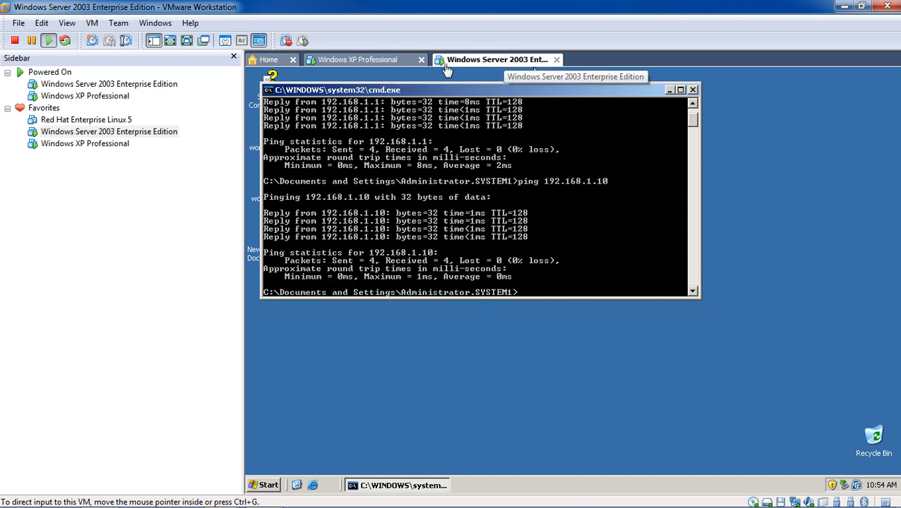
# Switch to the Windows XP virtual machine and ping 192.168.1.1 from its open command prompt.
pyautogui.click(381, 63)
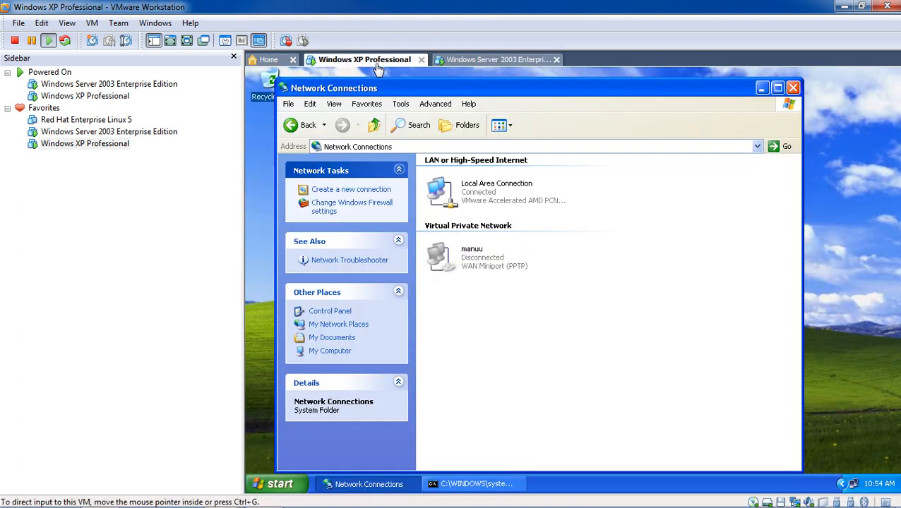
pyautogui.click(444, 487)
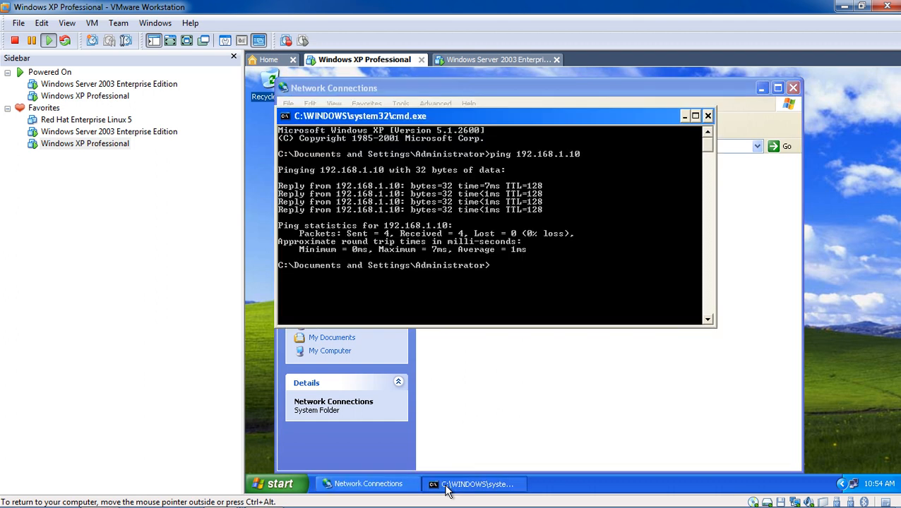
pyautogui.press('Up')
pyautogui.press('BackSpace')
pyautogui.press('Return')
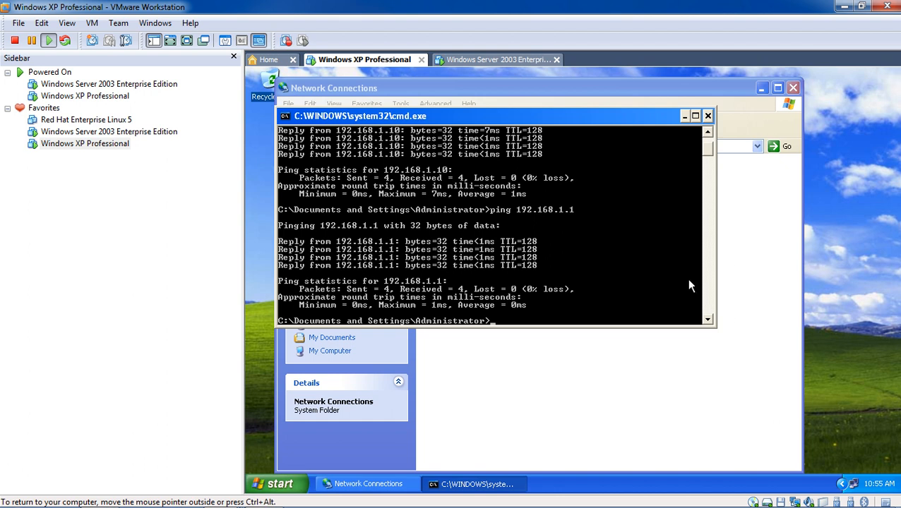
# Check the Windows Firewall state through the XP Control Panel's Security Center, then close the firewall, Security Center and Control Panel windows without changes.
pyautogui.click(468, 394)
pyautogui.click(298, 482)
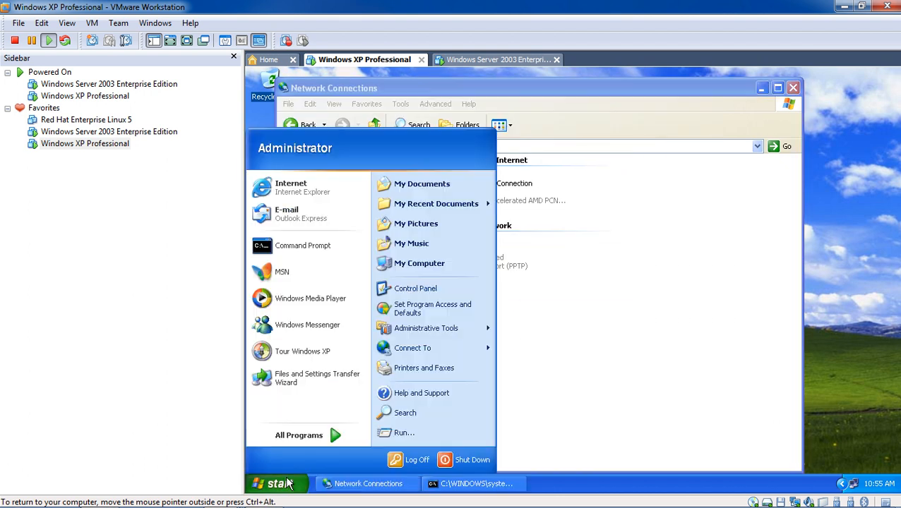
pyautogui.click(443, 292)
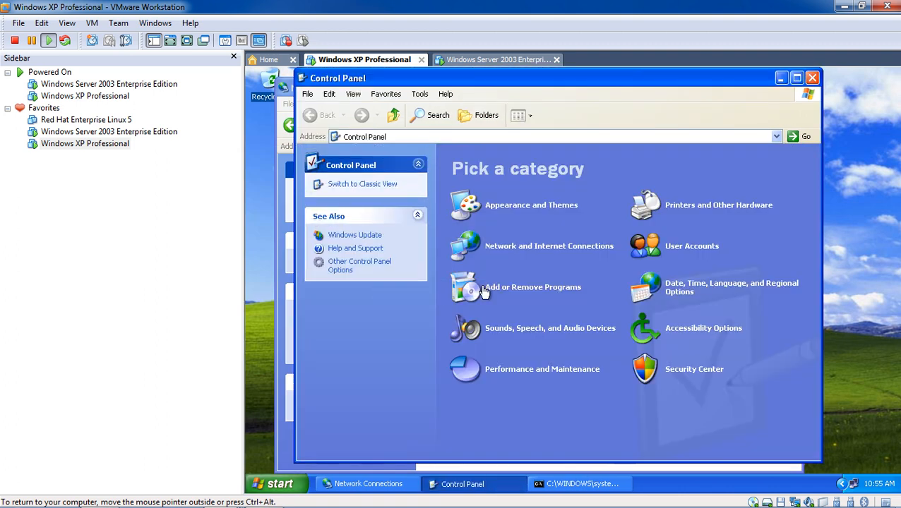
pyautogui.click(682, 370)
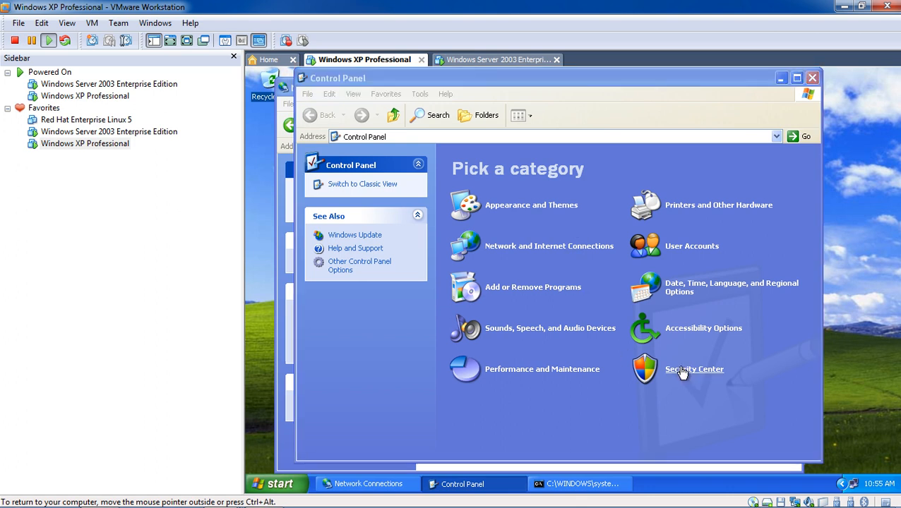
pyautogui.click(498, 61)
pyautogui.click(401, 62)
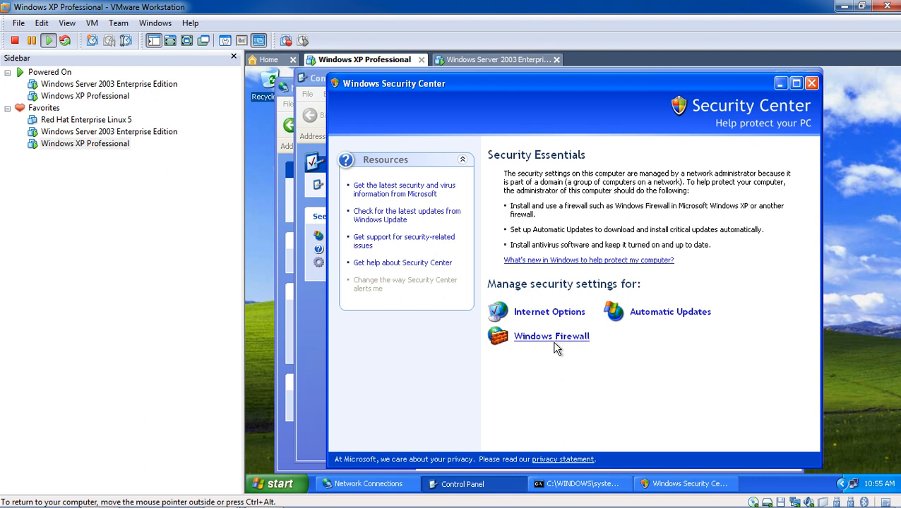
pyautogui.click(556, 340)
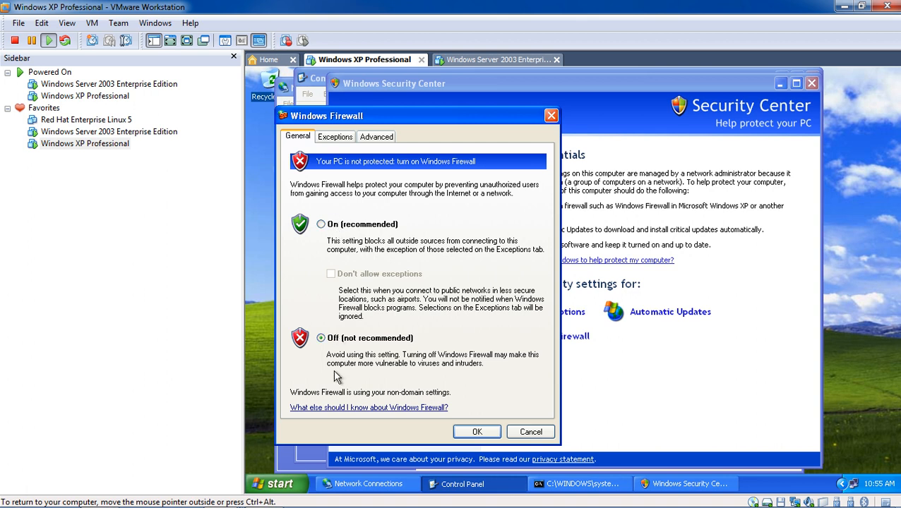
pyautogui.click(536, 433)
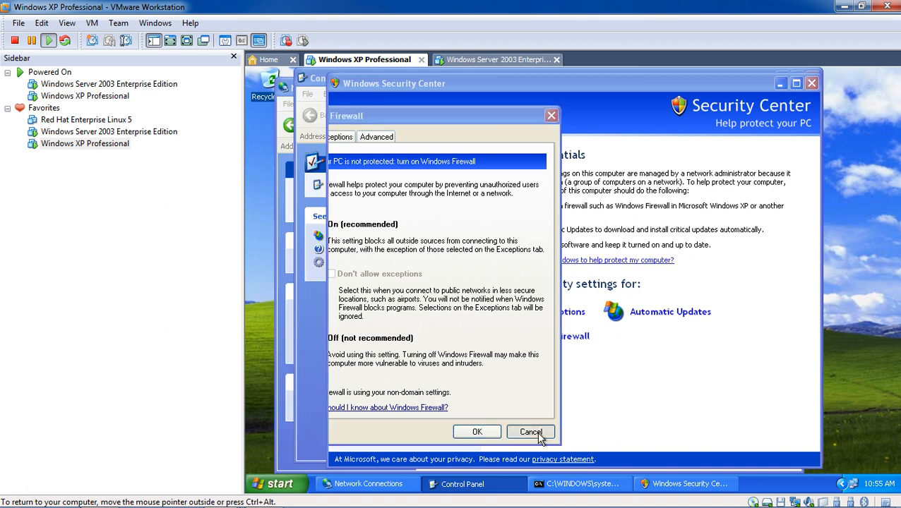
pyautogui.click(811, 83)
pyautogui.click(812, 78)
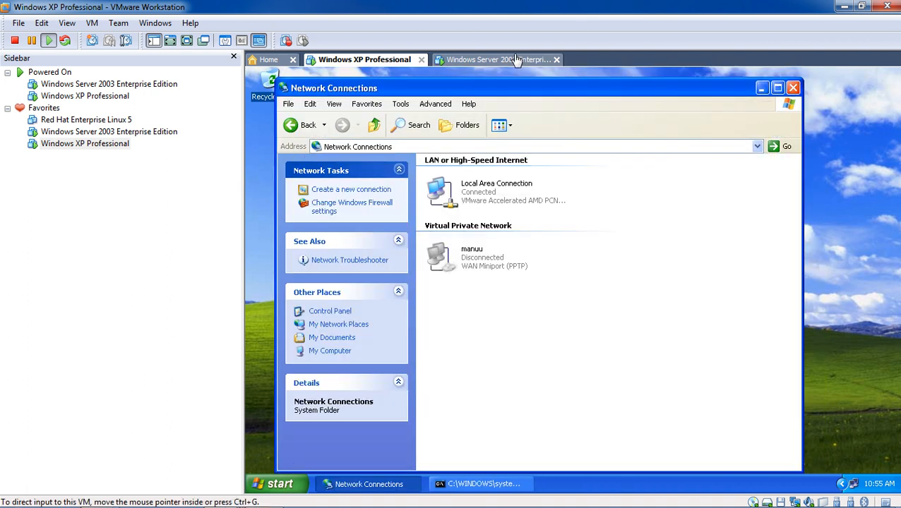
# Switch to the Windows Server 2003 virtual machine, open Windows Firewall from the Control Panel, and decline starting the Windows Firewall/ICS service.
pyautogui.click(519, 60)
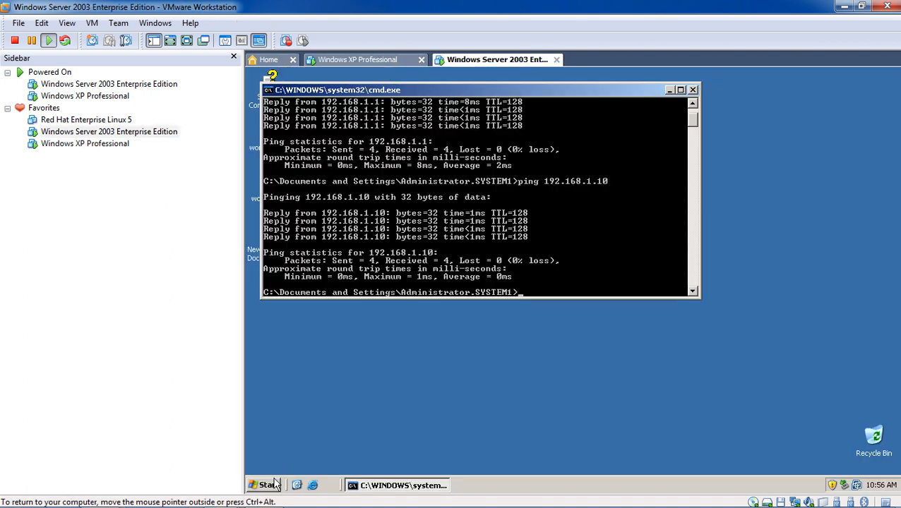
pyautogui.click(265, 485)
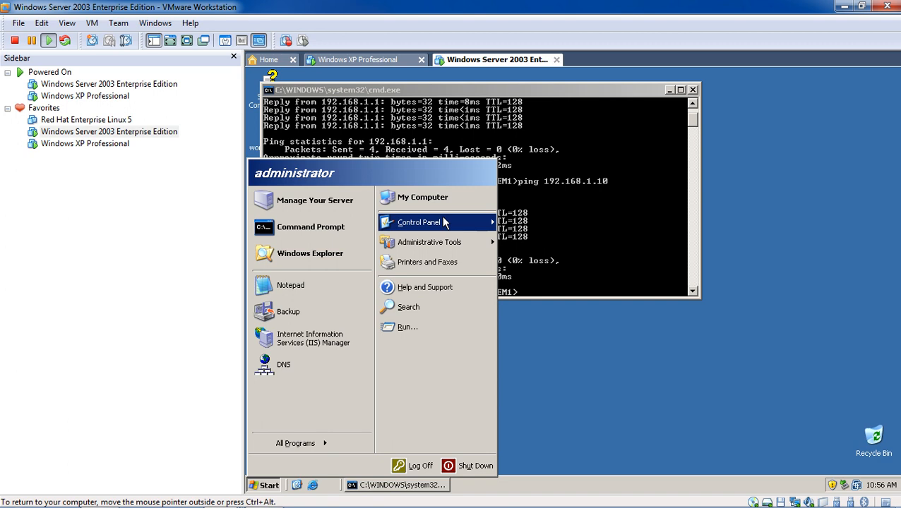
pyautogui.moveTo(445, 223)
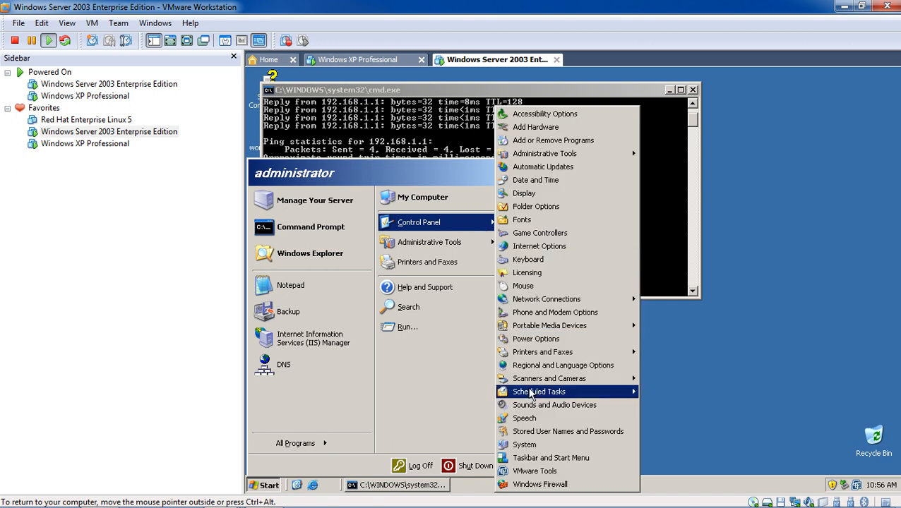
pyautogui.click(532, 488)
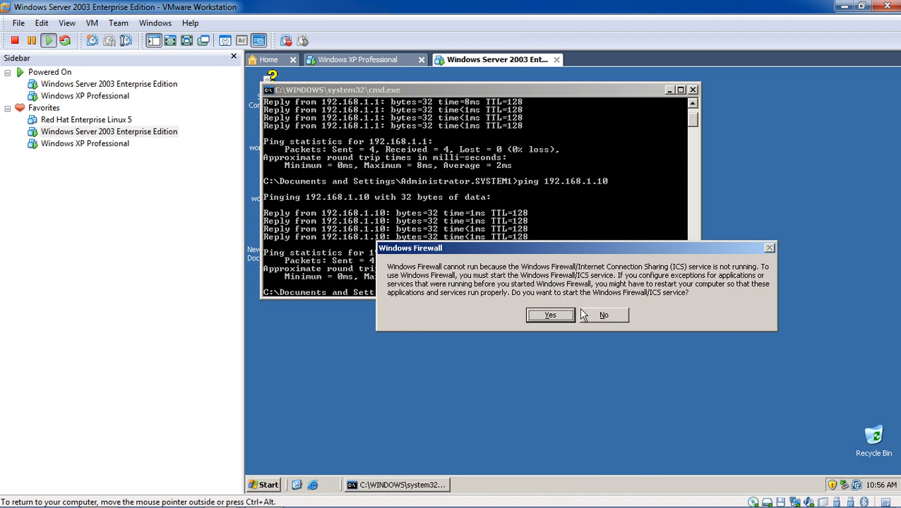
pyautogui.click(604, 317)
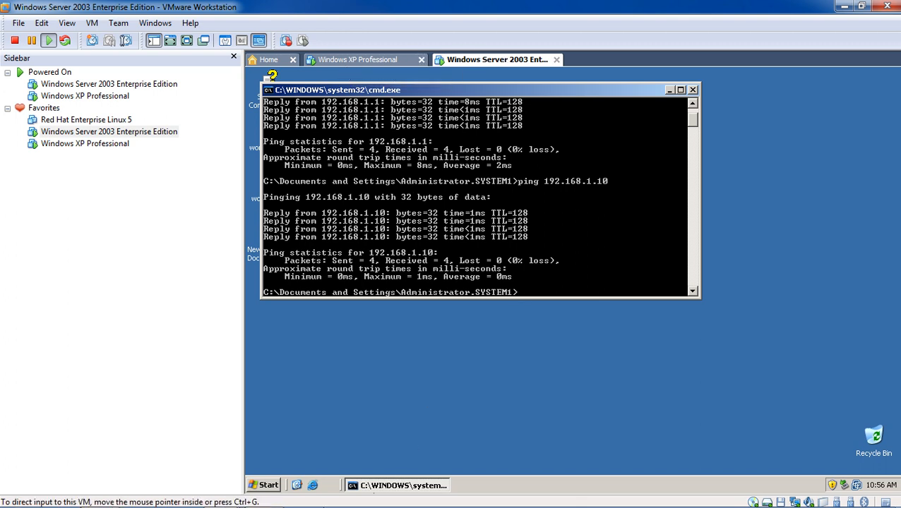
# Switch to the Notepad instructions and complete item 7 as "give ip adress and click ok. dont give dns address in xp.".
pyautogui.click(262, 494)
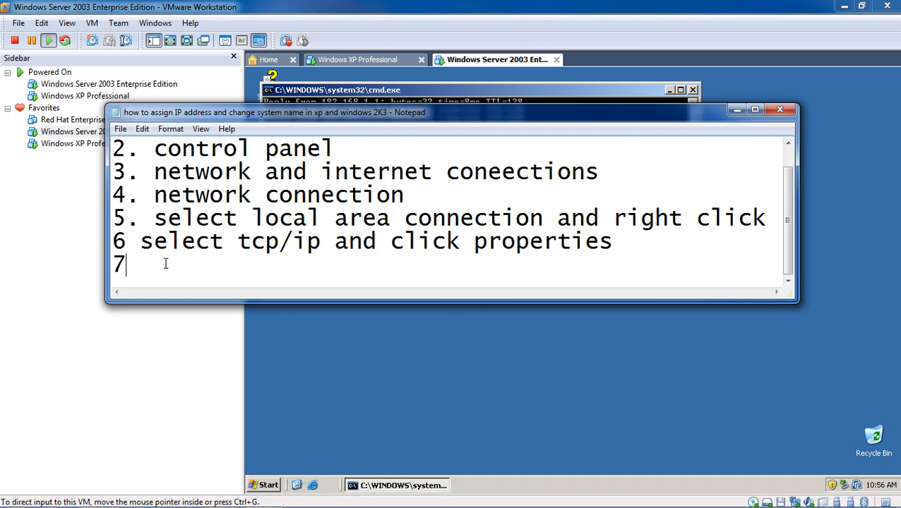
pyautogui.write('. give ')
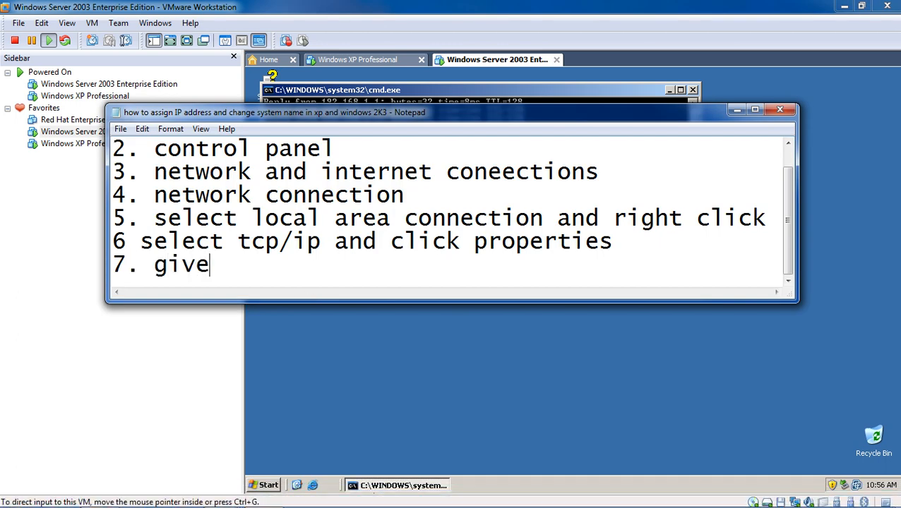
pyautogui.write('ip adress and click ok. dont gu')
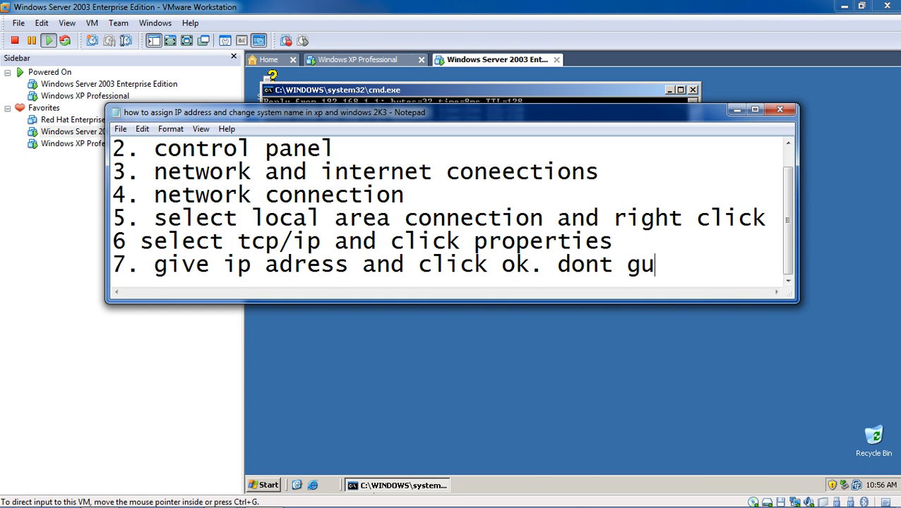
pyautogui.press('BackSpace')
pyautogui.write('ive ')
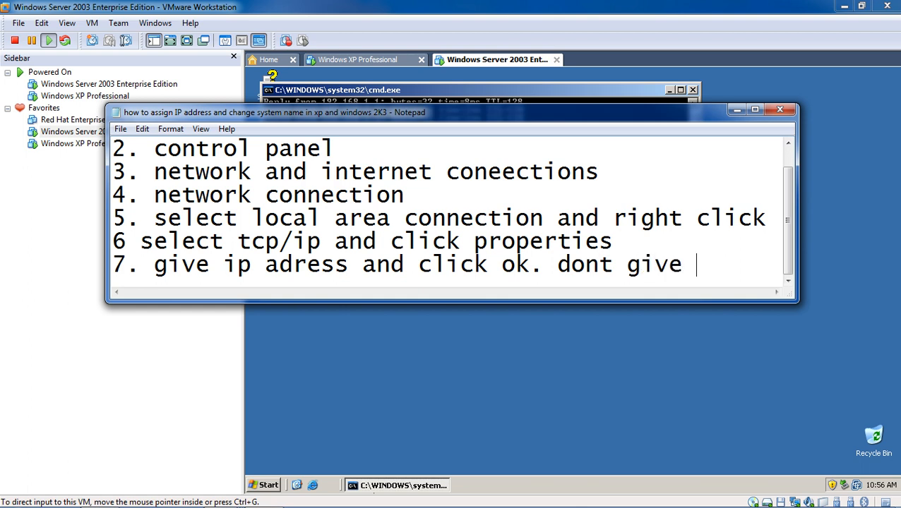
pyautogui.write('dns adress')
pyautogui.press('BackSpace')
pyautogui.press('BackSpace')
pyautogui.press('BackSpace')
pyautogui.press('BackSpace')
pyautogui.write('dress in ')
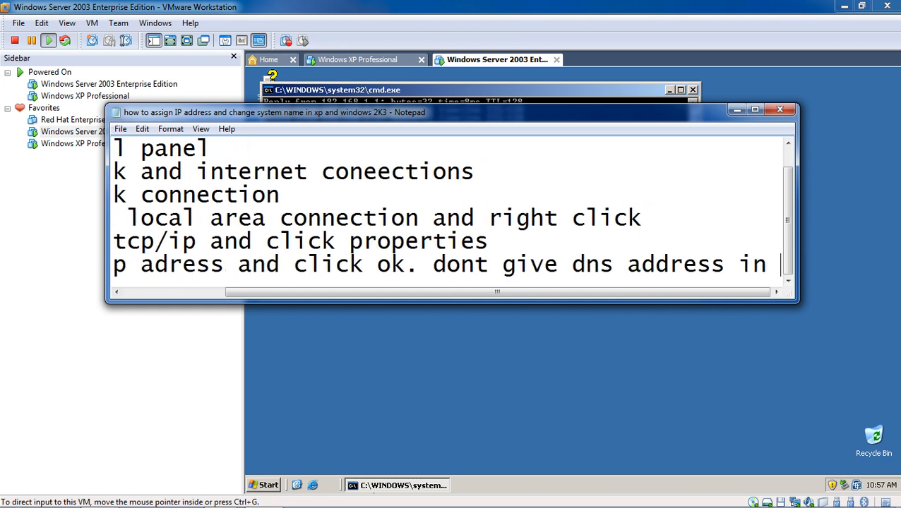
pyautogui.write('xp.')
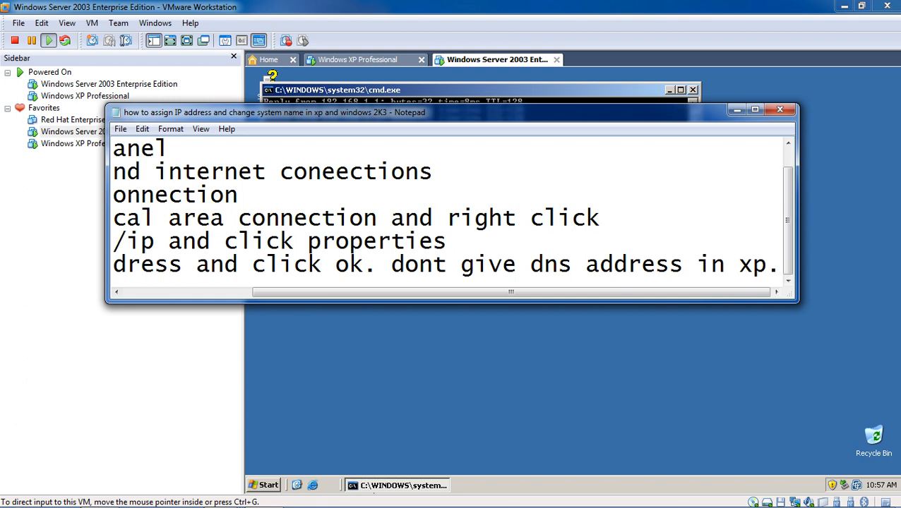
# Below item 7, after a blank line, write "open cmd prompt and type command---- ping 192.168.1.10".
pyautogui.press('Return')
pyautogui.press('Return')
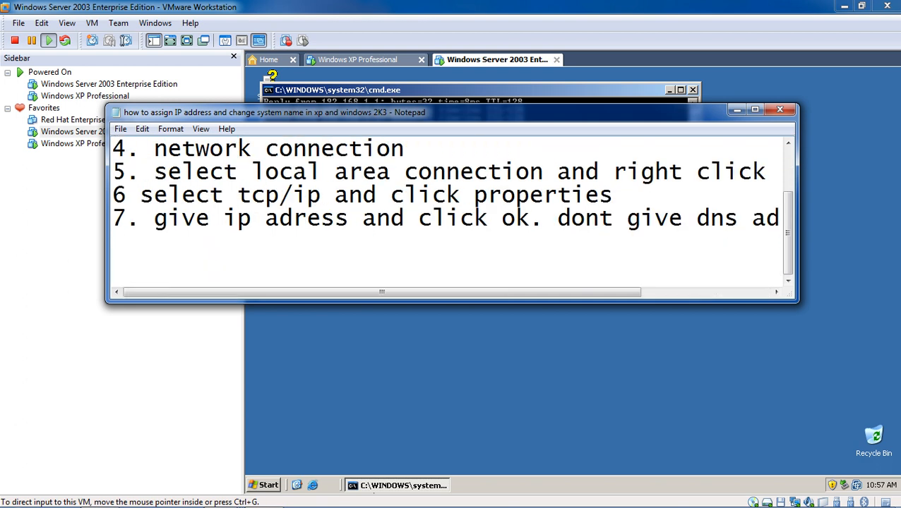
pyautogui.write('open cm')
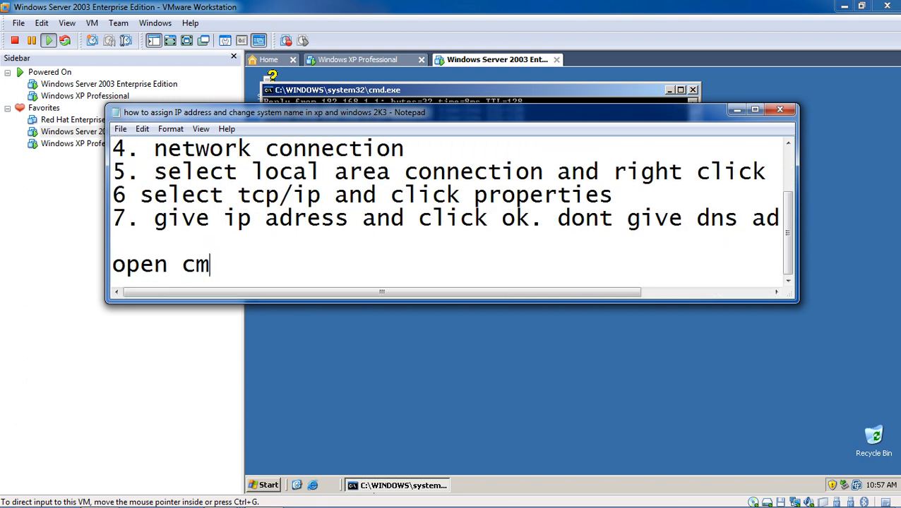
pyautogui.write('d prom')
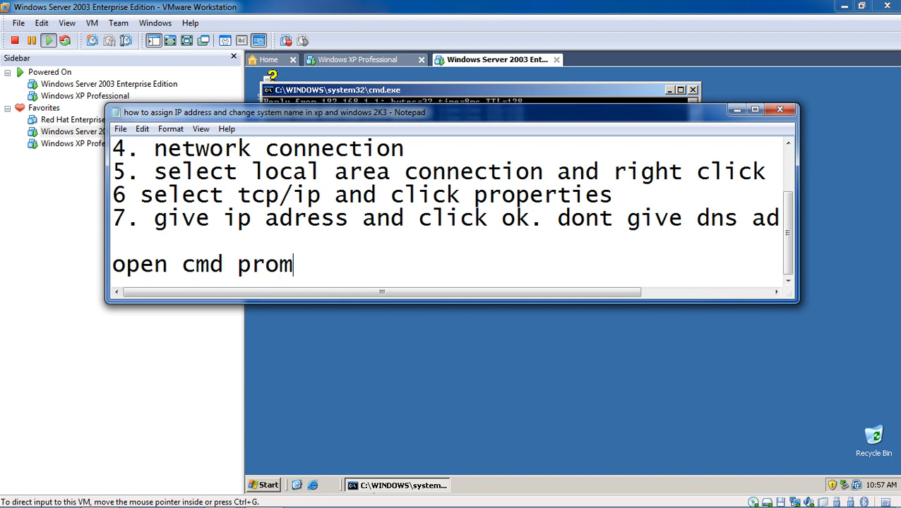
pyautogui.write('pt an')
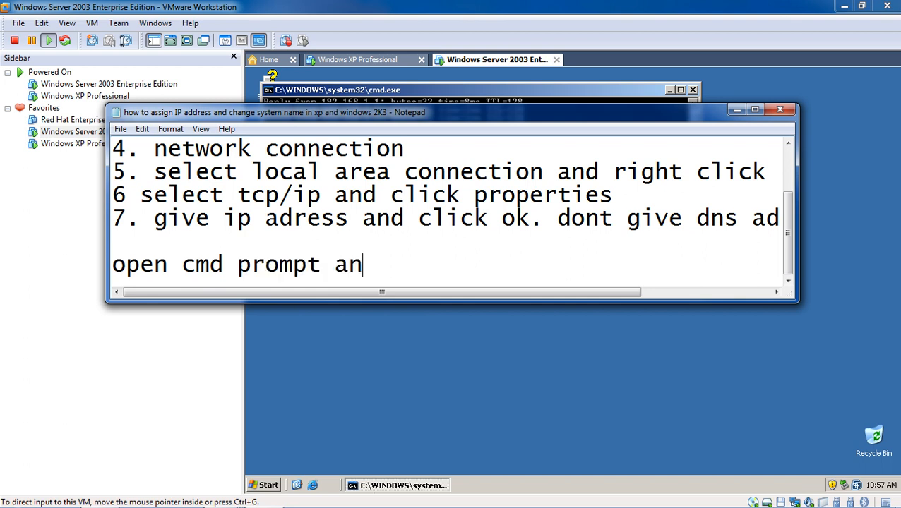
pyautogui.write('d type c')
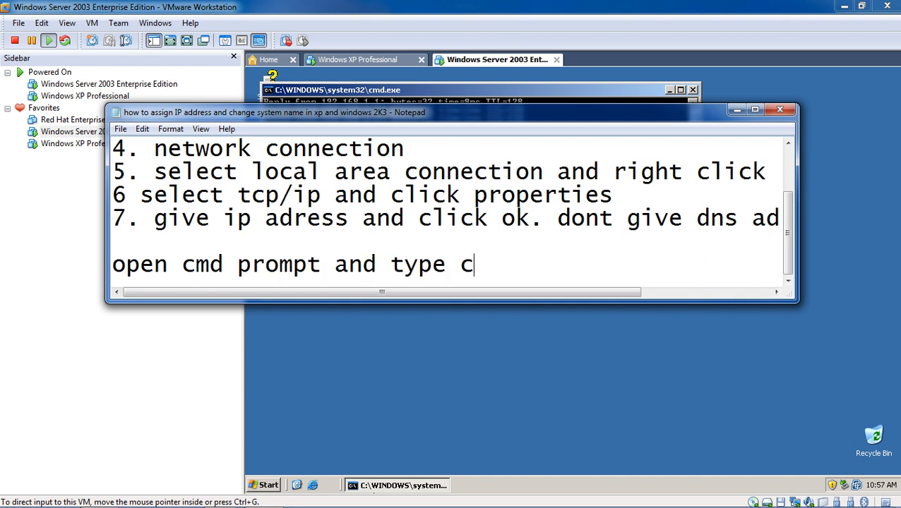
pyautogui.write('ommand ')
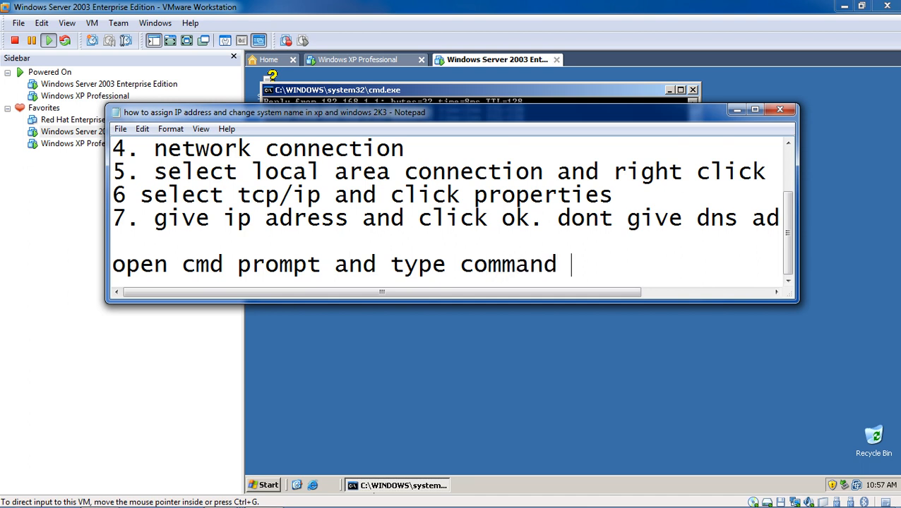
pyautogui.write('pin')
pyautogui.press('BackSpace')
pyautogui.press('BackSpace')
pyautogui.press('BackSpace')
pyautogui.press('BackSpace')
pyautogui.write('---- ping')
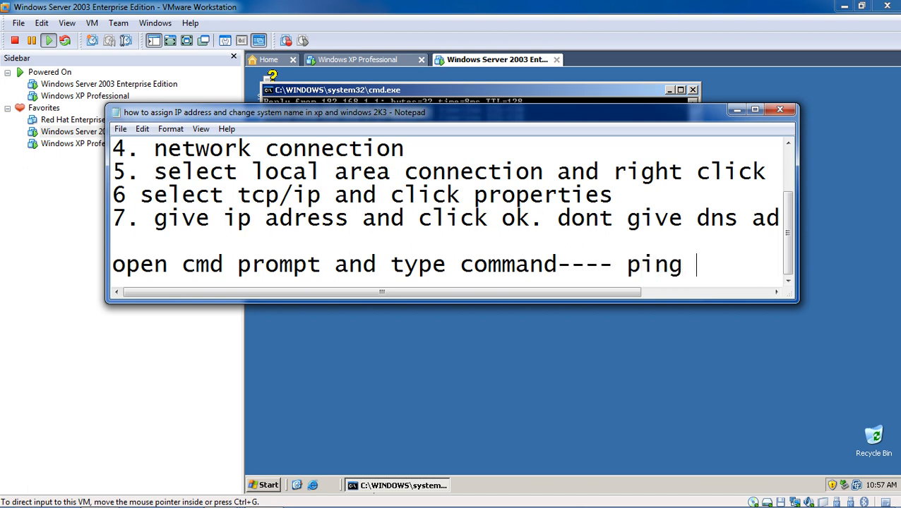
pyautogui.write(' 10')
pyautogui.press('BackSpace')
pyautogui.press('BackSpace')
pyautogui.write('192.168.1.10')
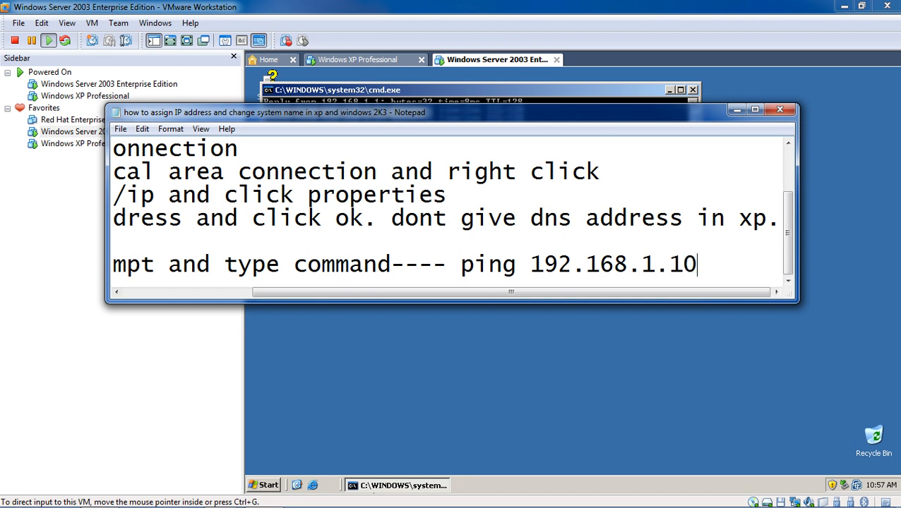
# Extend the ping instruction line with "for xp if that is ip address".
pyautogui.write(' for ')
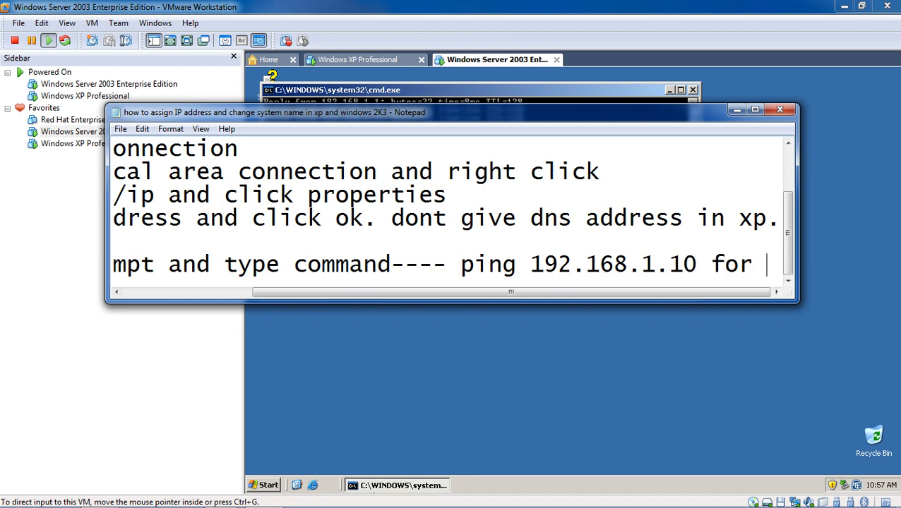
pyautogui.write('xp i')
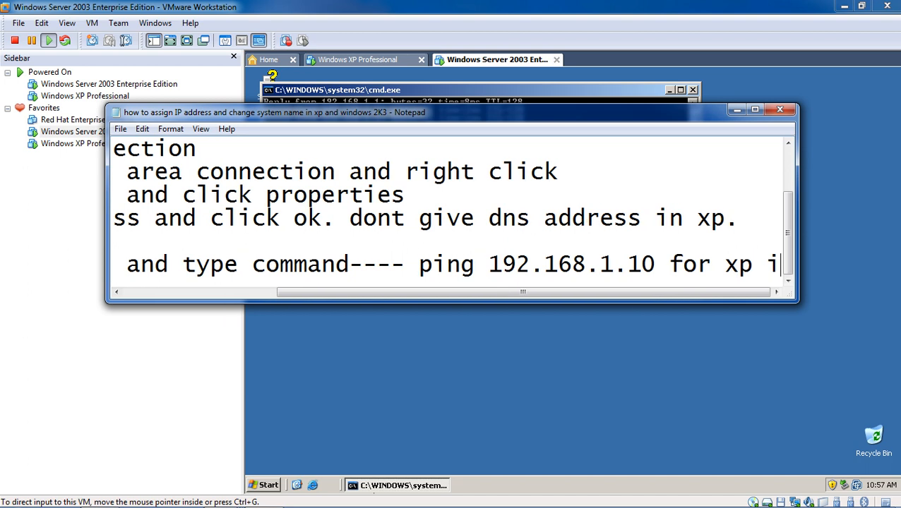
pyautogui.write('f its t')
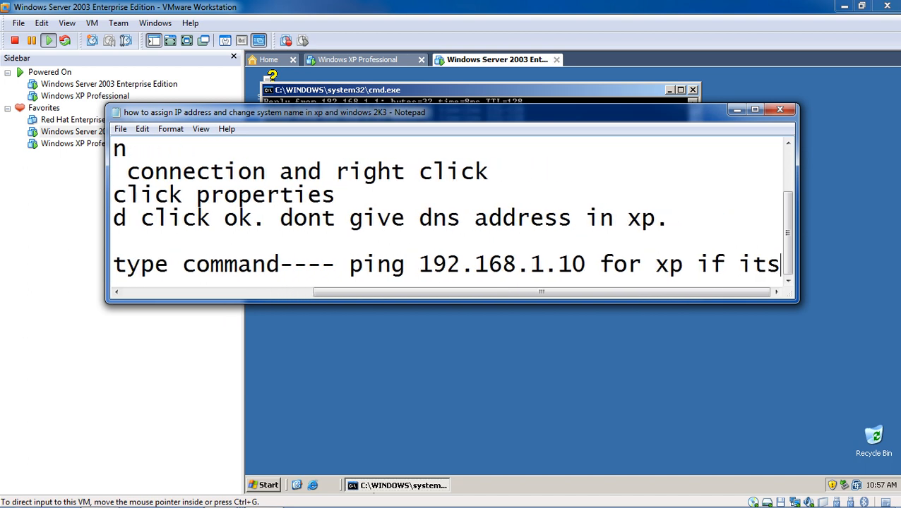
pyautogui.press('BackSpace')
pyautogui.press('BackSpace')
pyautogui.press('BackSpace')
pyautogui.press('BackSpace')
pyautogui.press('BackSpace')
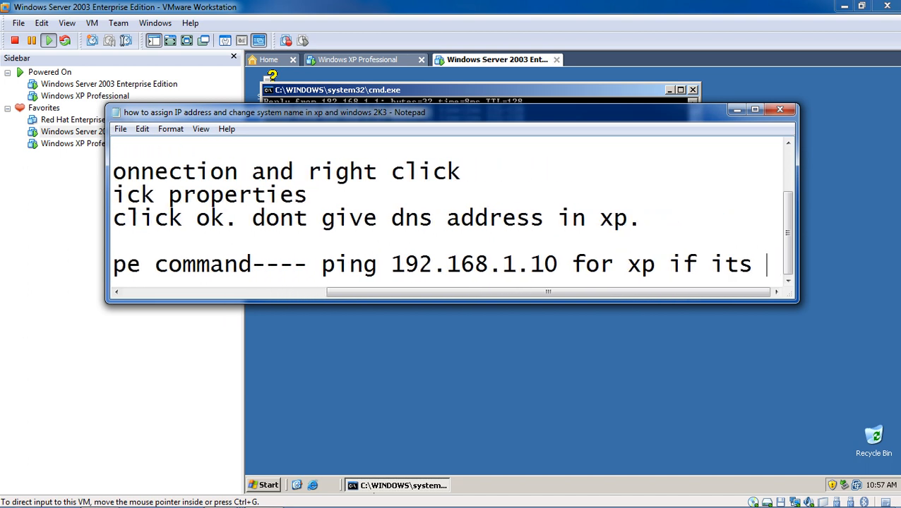
pyautogui.write('tha')
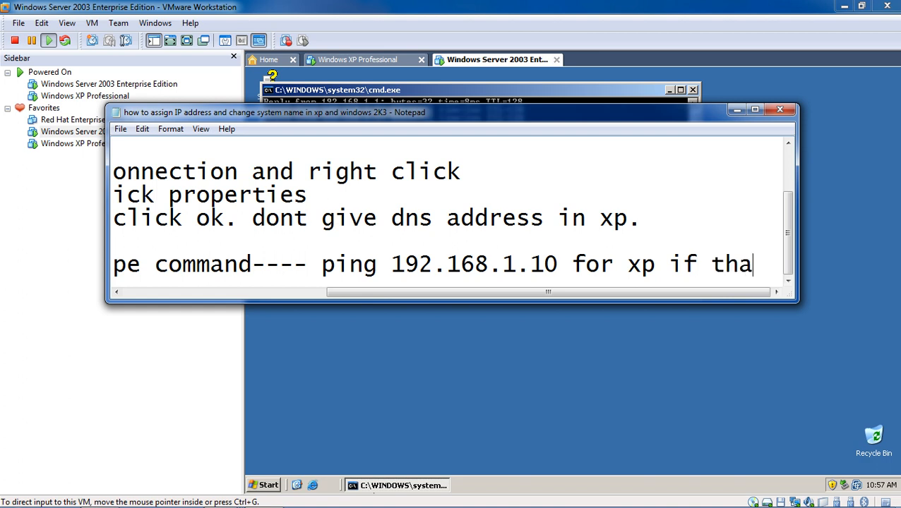
pyautogui.write('t is ip adress')
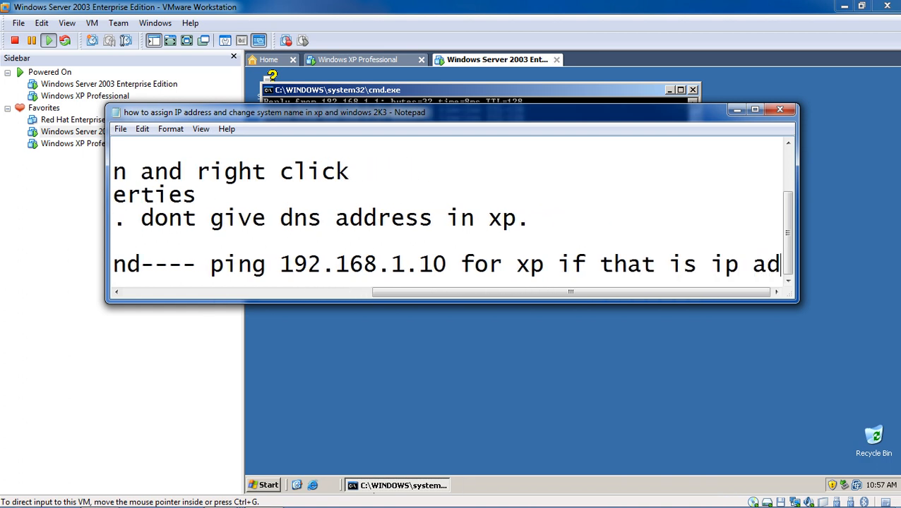
pyautogui.press('BackSpace')
pyautogui.press('BackSpace')
pyautogui.press('BackSpace')
pyautogui.press('BackSpace')
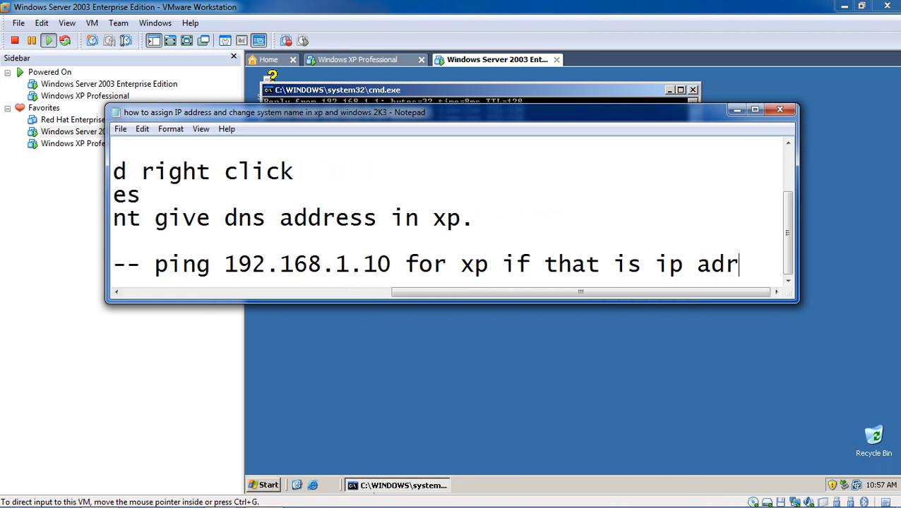
pyautogui.write('dre')
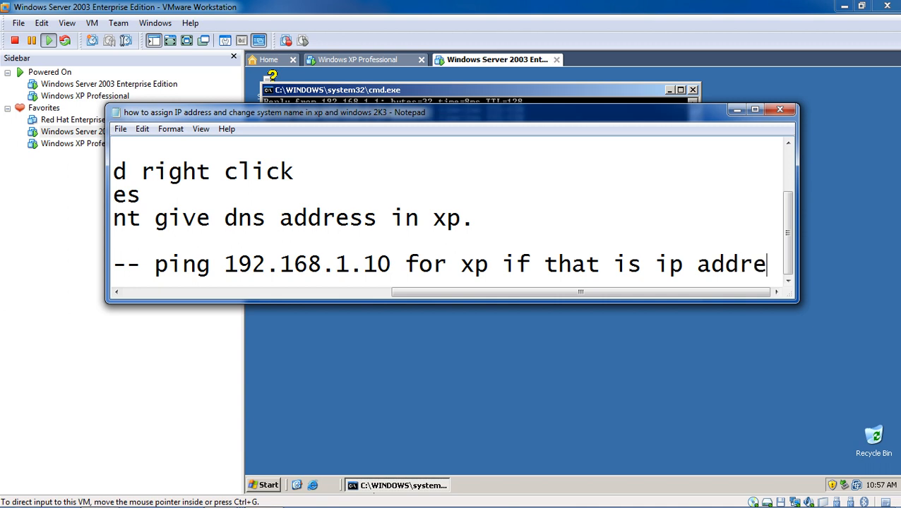
pyautogui.write('ss')
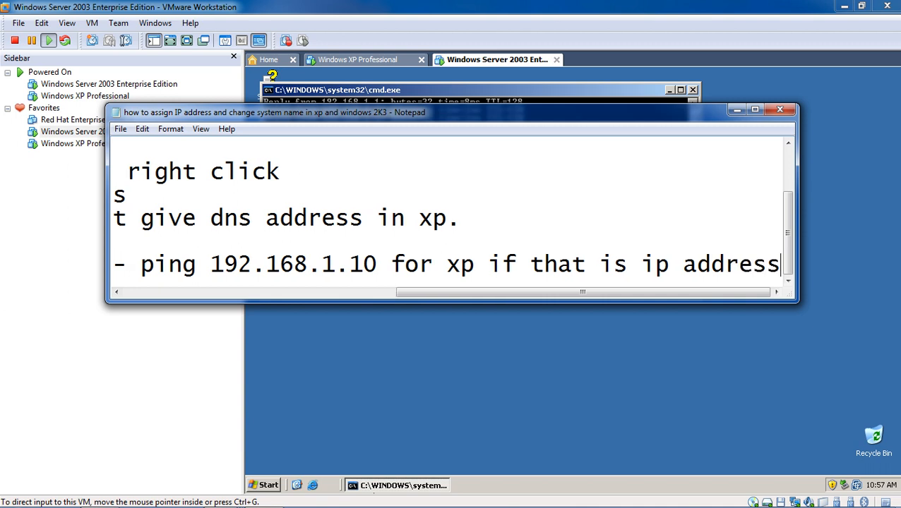
# Add a new line reading "if you see reply message then ip address is configured to your system.".
pyautogui.press('Return')
pyautogui.write('if ')
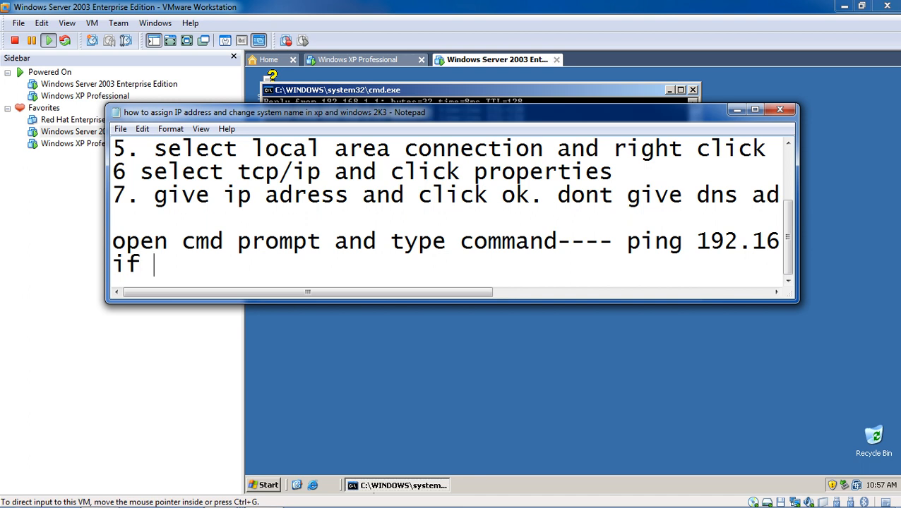
pyautogui.write('you see re')
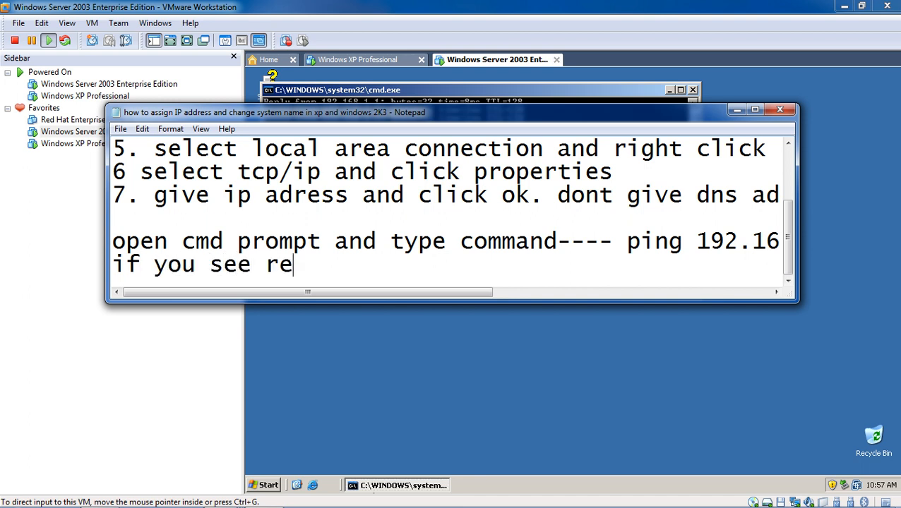
pyautogui.write('ply msg')
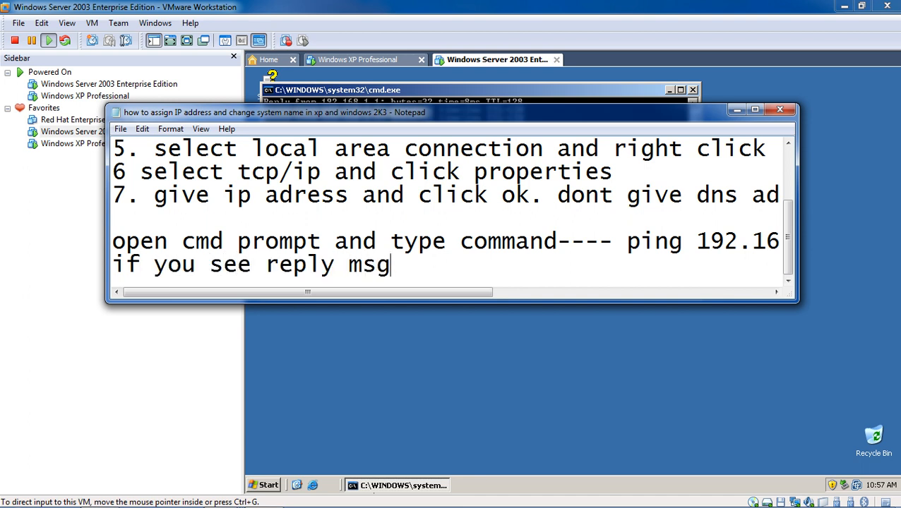
pyautogui.press('BackSpace')
pyautogui.press('BackSpace')
pyautogui.press('BackSpace')
pyautogui.write('essage then')
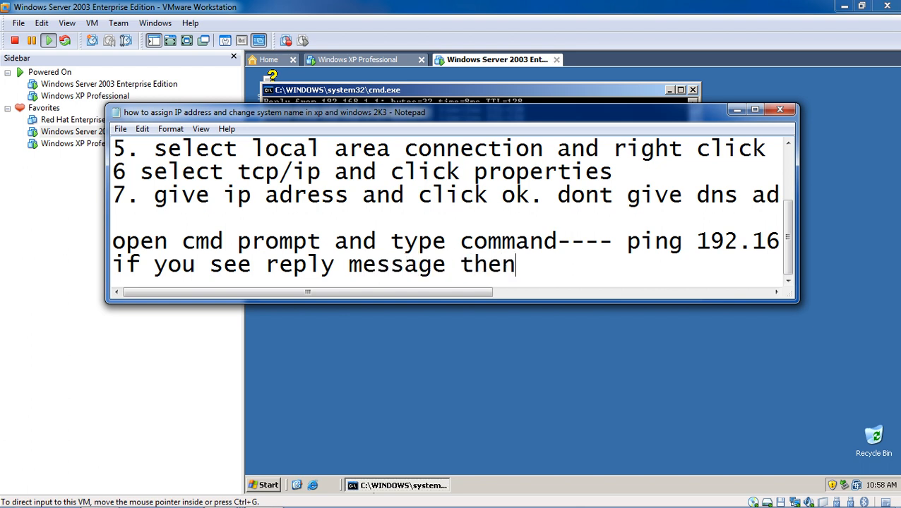
pyautogui.write(' ip a')
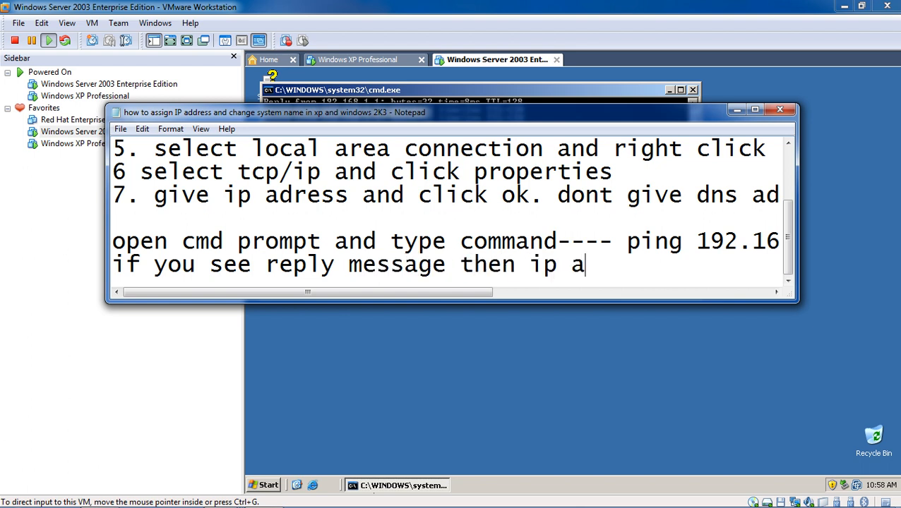
pyautogui.write('ddress ')
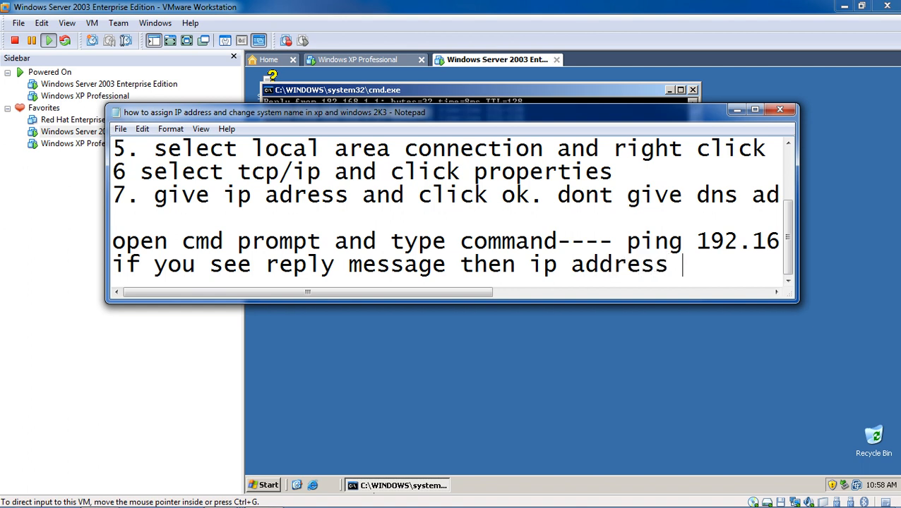
pyautogui.write('is confi')
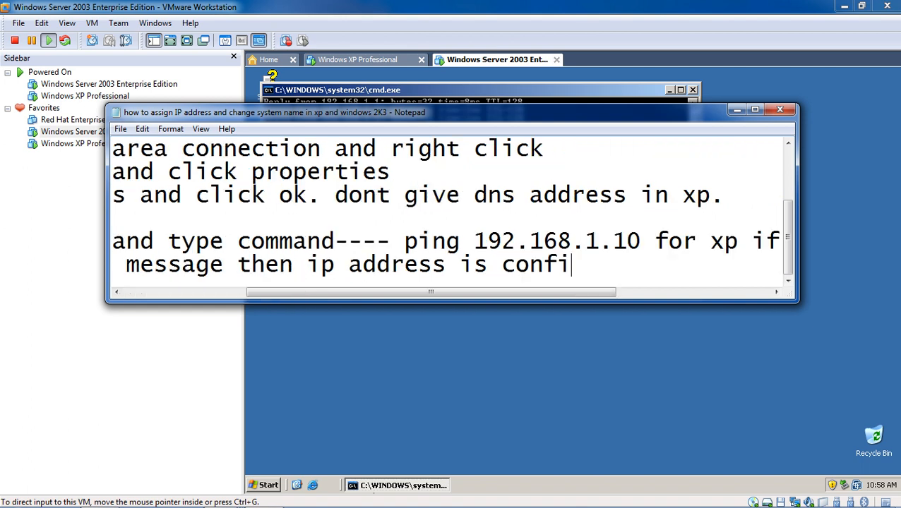
pyautogui.write('gured to y')
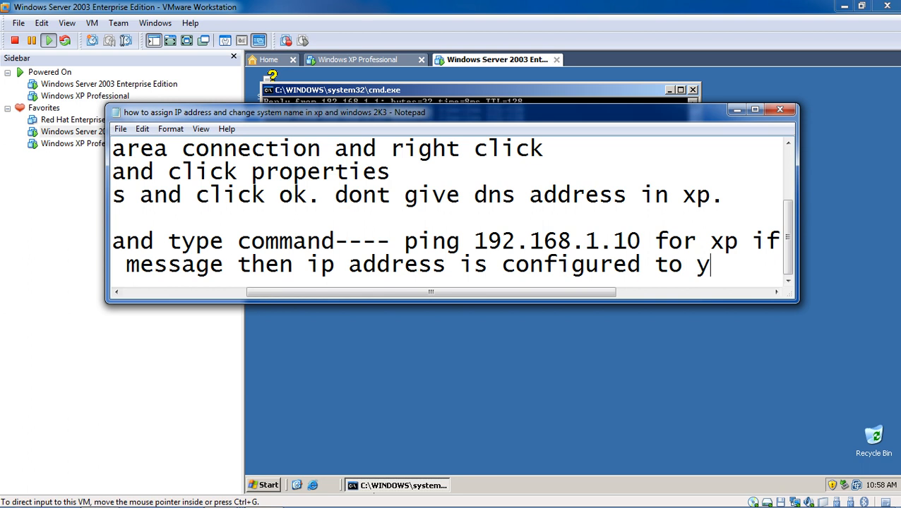
pyautogui.write('our syste')
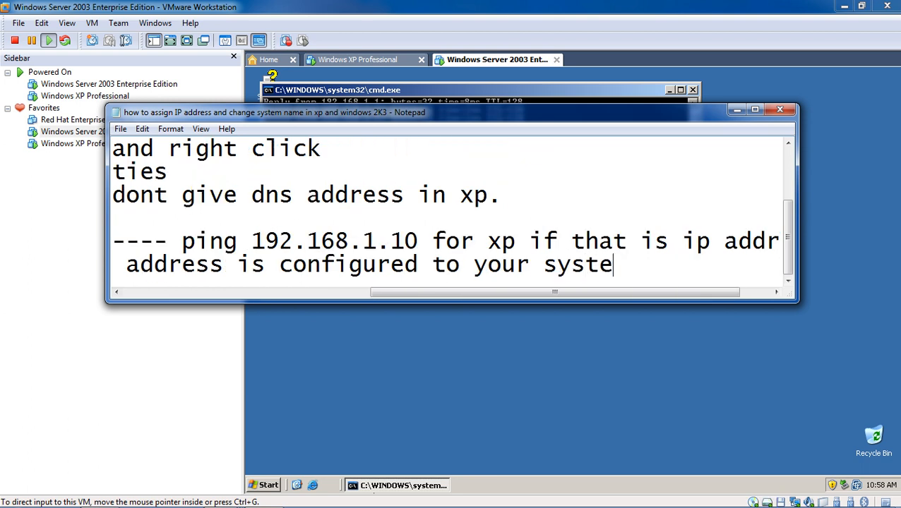
pyautogui.write('m.')
# Save and close the Notepad instructions, and close the Server 2003 command prompt window.
pyautogui.click(119, 129)
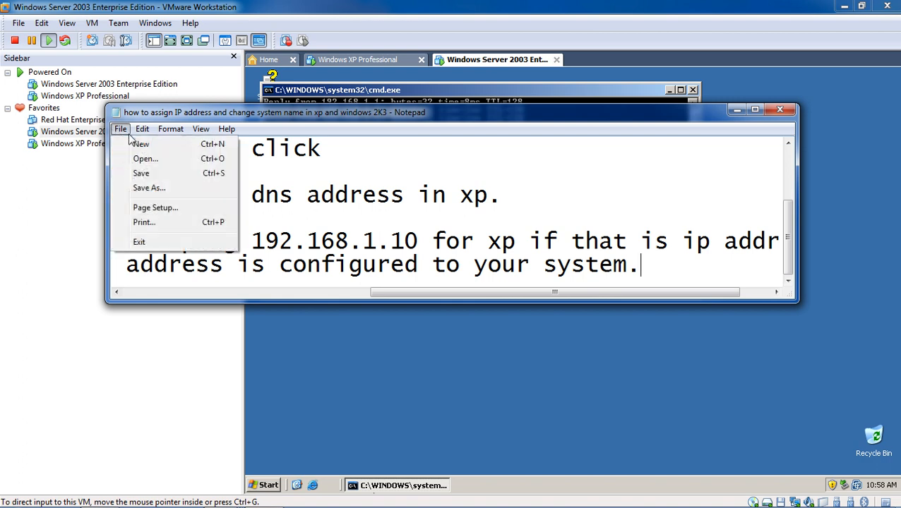
pyautogui.click(140, 174)
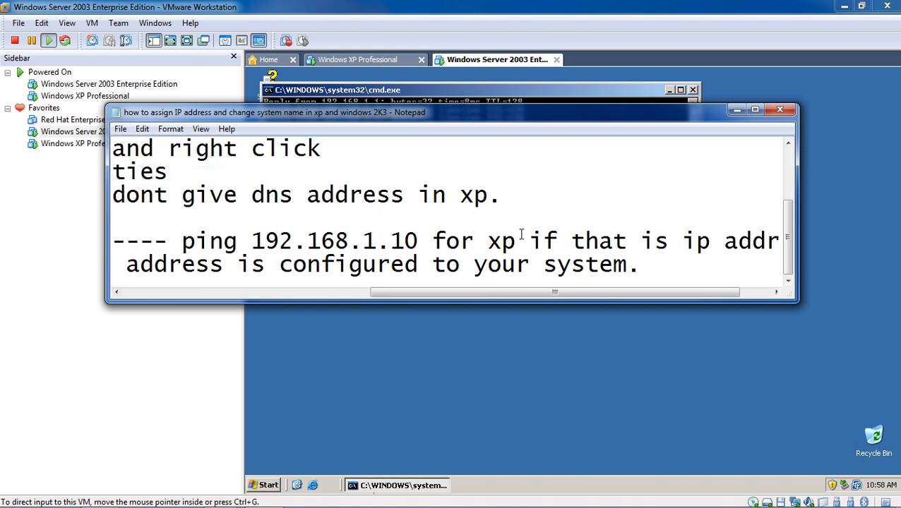
pyautogui.click(780, 110)
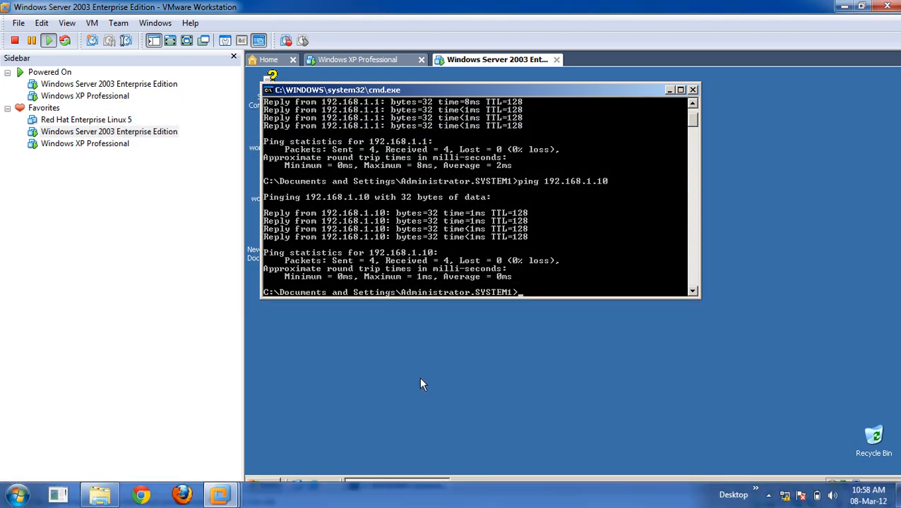
pyautogui.click(692, 91)
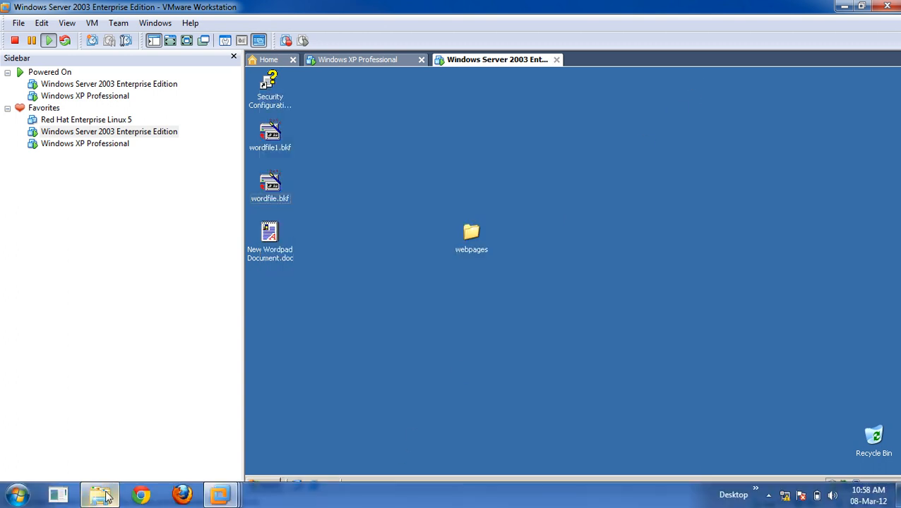
# Switch to the LAB VIDEOS folder in Windows Explorer and create a text document named "changing system name".
pyautogui.click(106, 496)
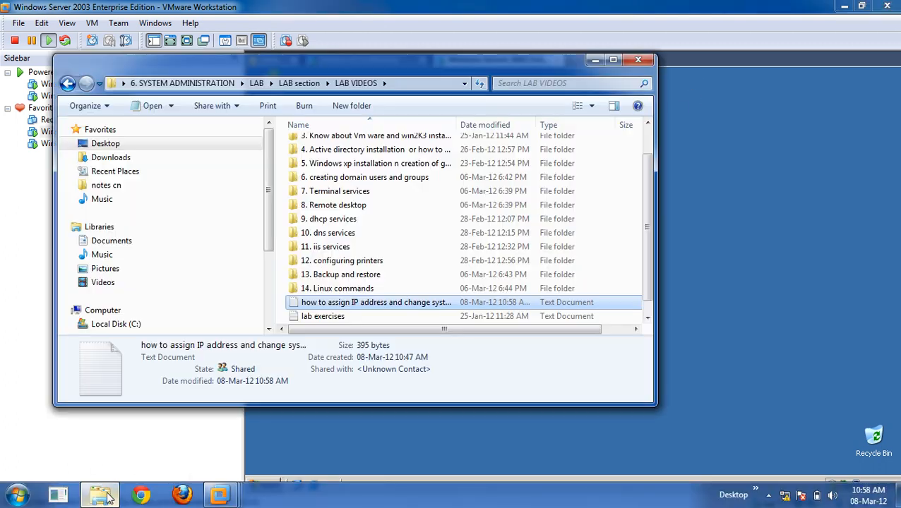
pyautogui.rightClick(283, 301)
pyautogui.moveTo(329, 472)
pyautogui.click(482, 427)
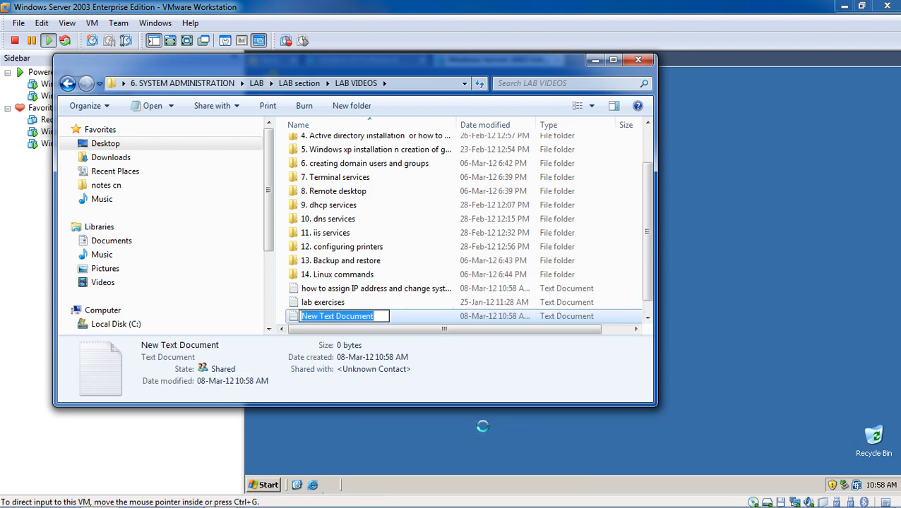
pyautogui.write('changing syste')
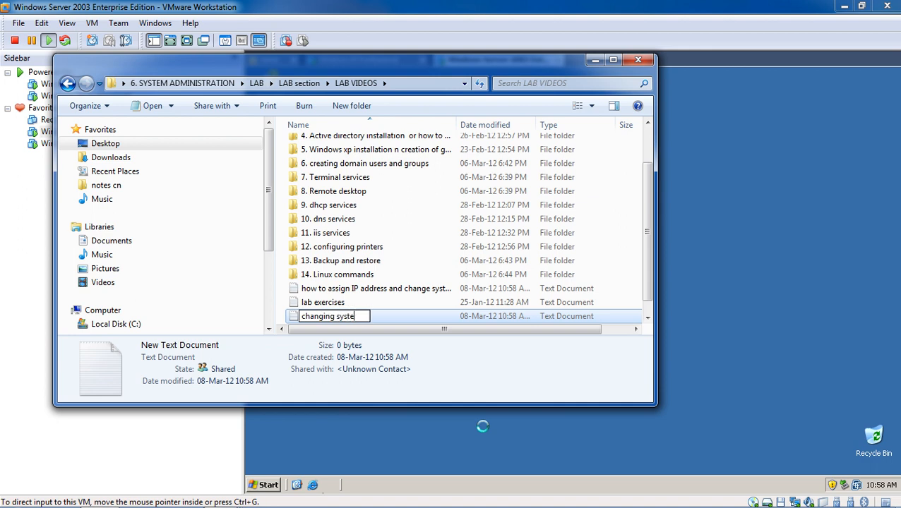
pyautogui.write('m name')
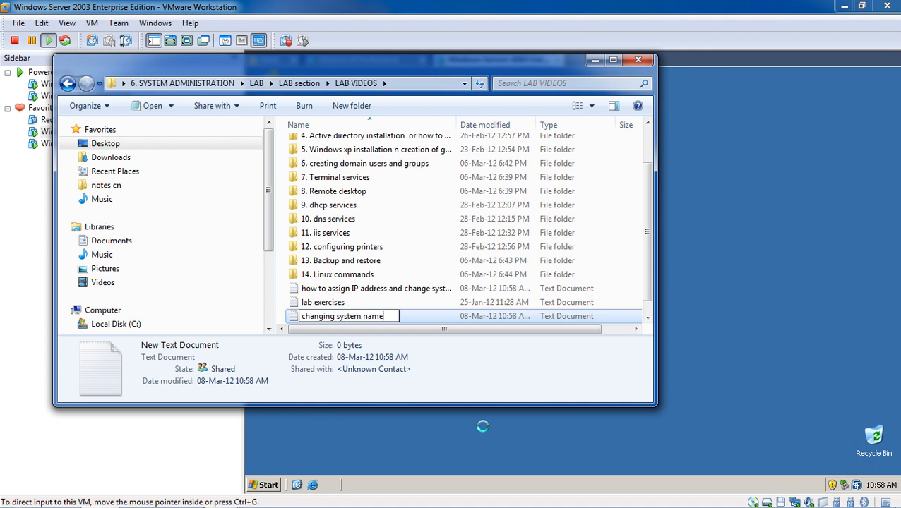
pyautogui.press('Return')
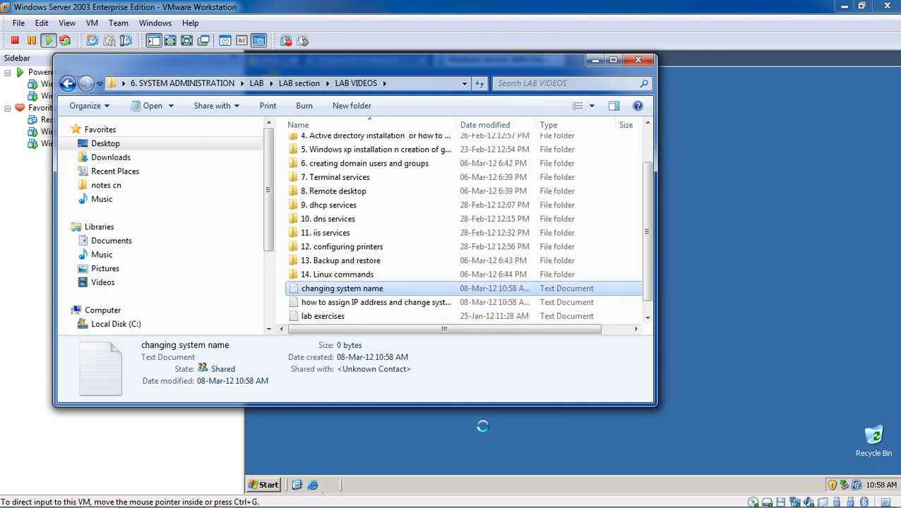
# Open the "changing system name" document, and display the Computer Name settings in the Server 2003 machine's System Properties.
pyautogui.press('Return')
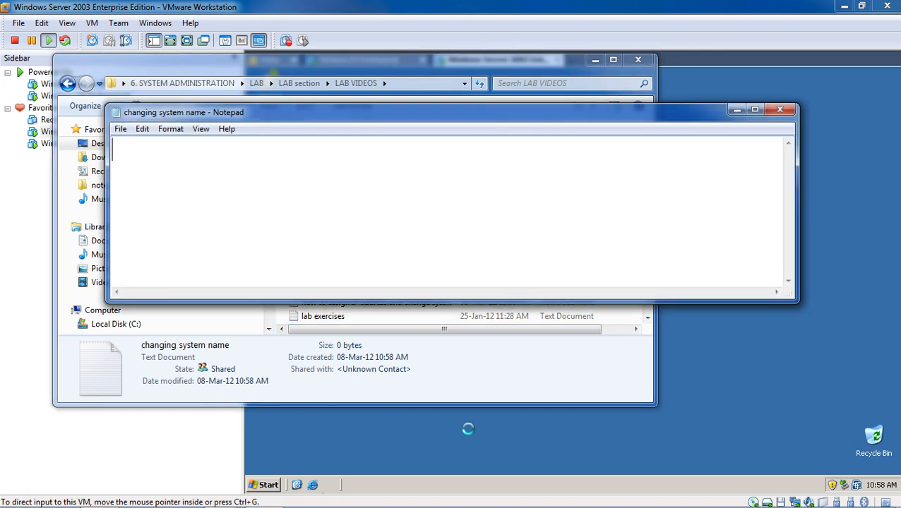
pyautogui.click(432, 441)
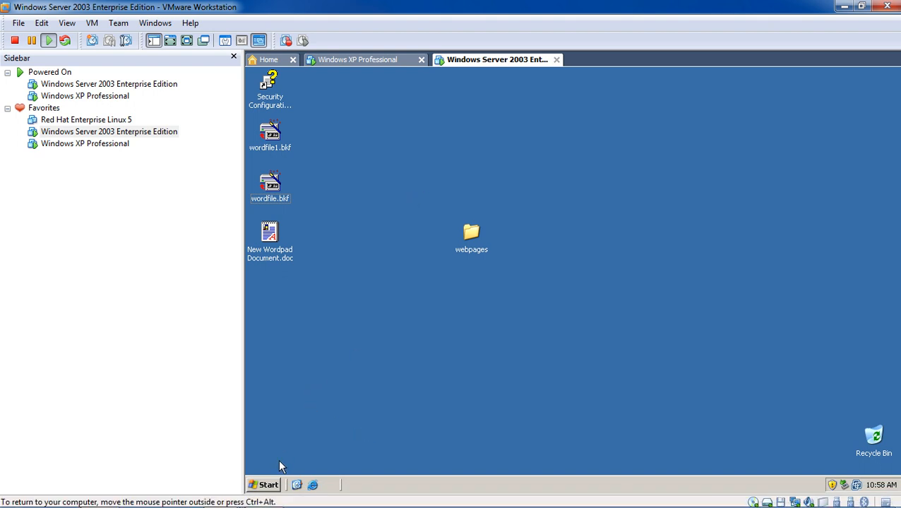
pyautogui.click(271, 486)
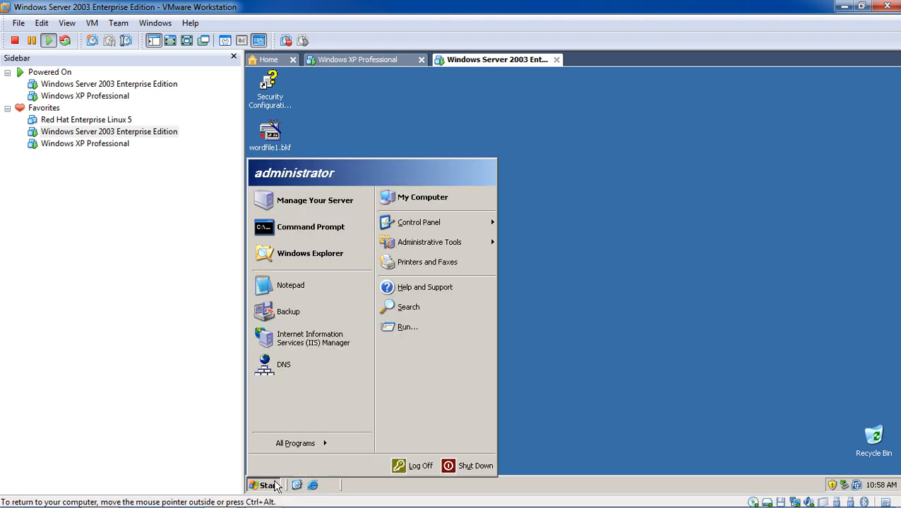
pyautogui.rightClick(436, 200)
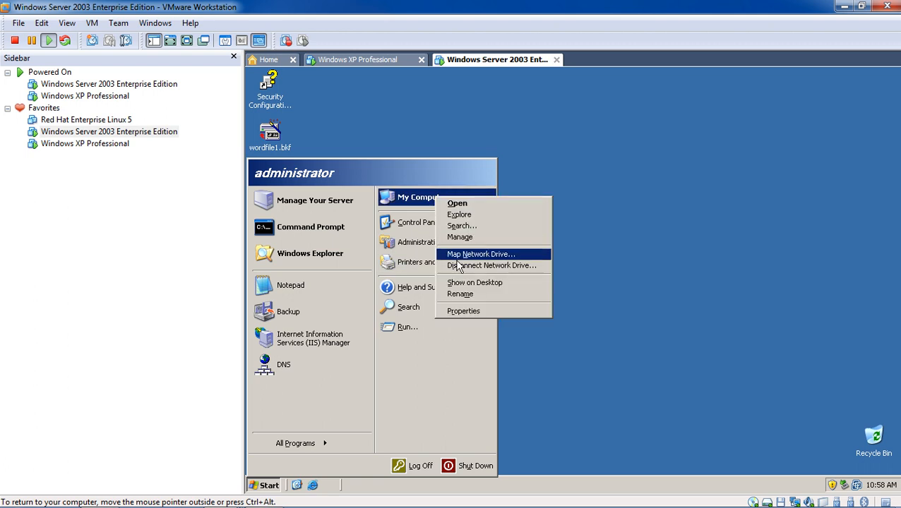
pyautogui.click(468, 312)
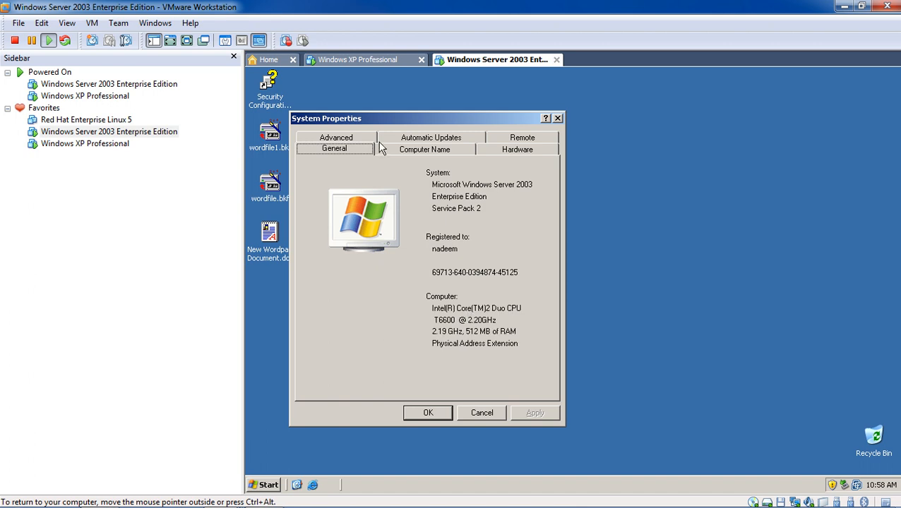
pyautogui.click(423, 150)
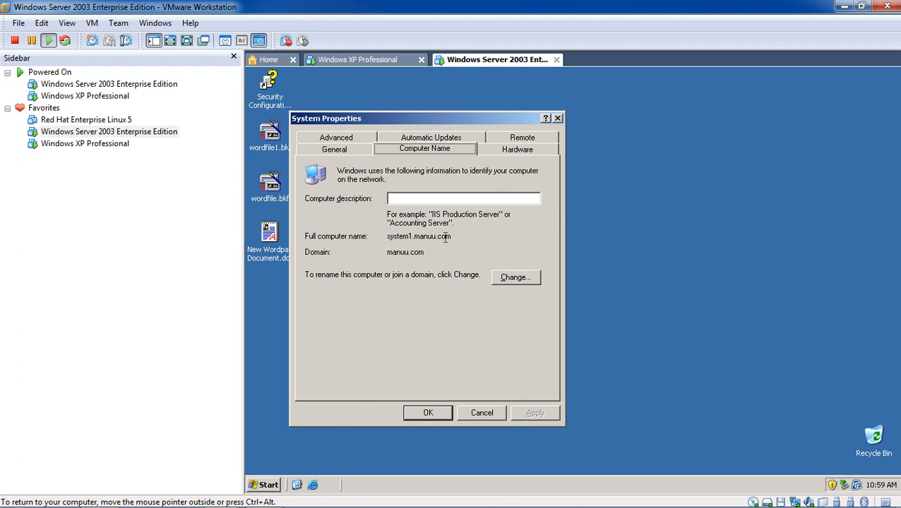
# View the Server 2003 machine's computer name change dialog, cancel it without renaming, and close System Properties.
pyautogui.click(516, 278)
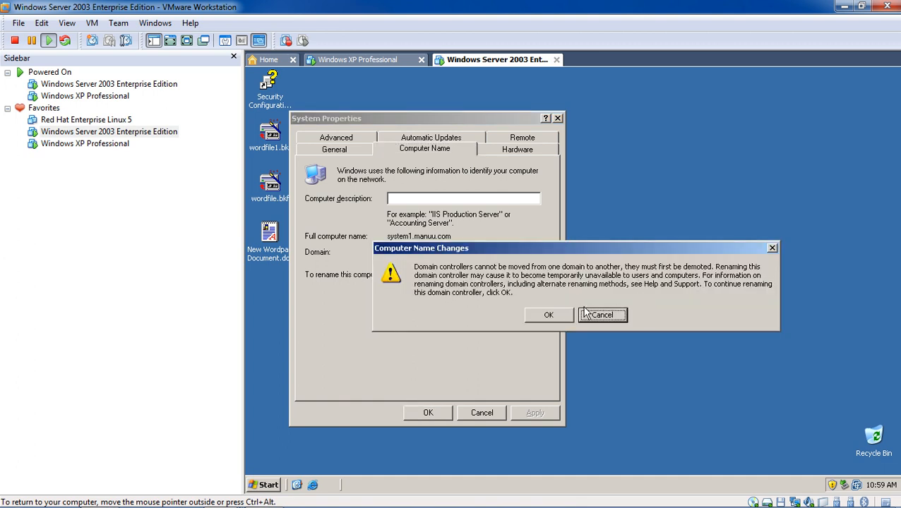
pyautogui.click(549, 315)
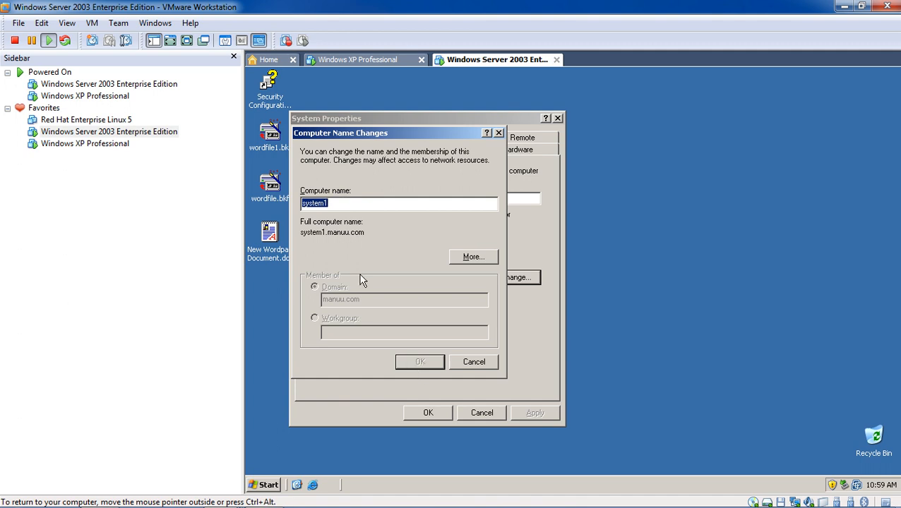
pyautogui.click(313, 204)
pyautogui.press('BackSpace')
pyautogui.click(487, 367)
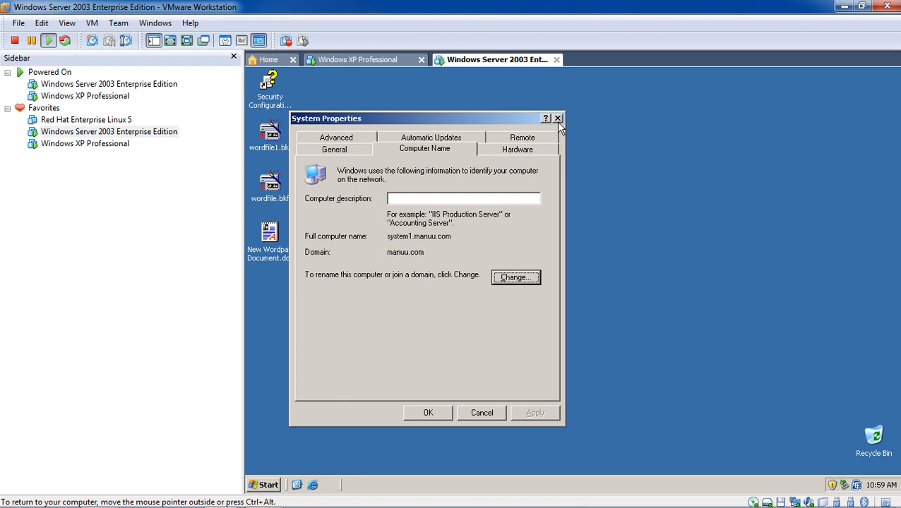
pyautogui.click(432, 413)
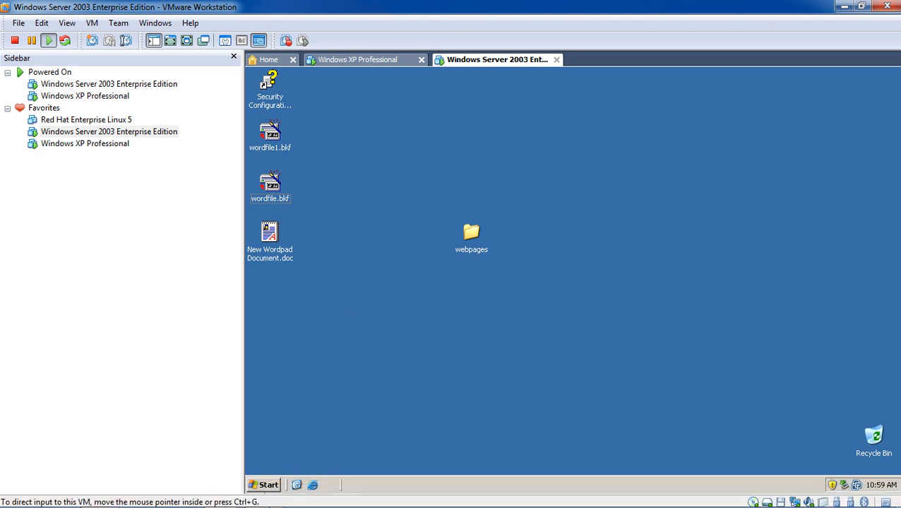
# Switch to the Windows XP Professional virtual machine and close its Network Connections window.
pyautogui.click(368, 62)
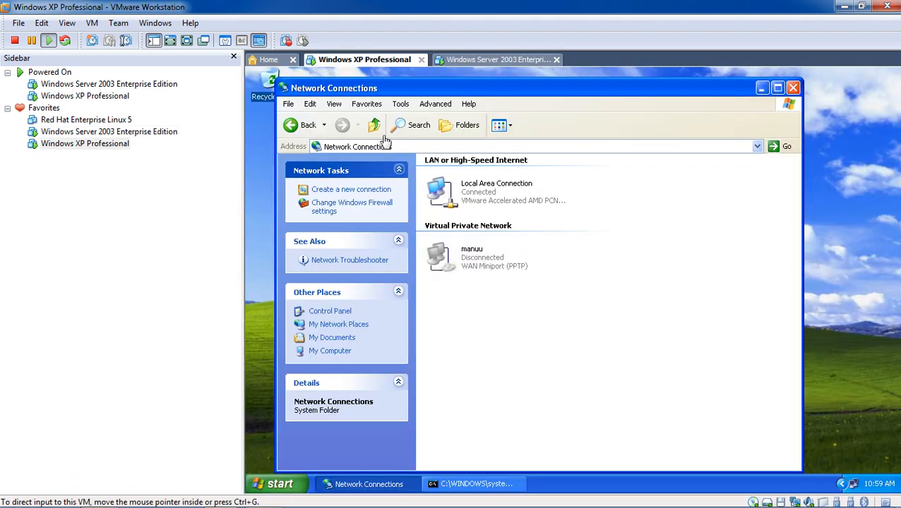
pyautogui.click(794, 93)
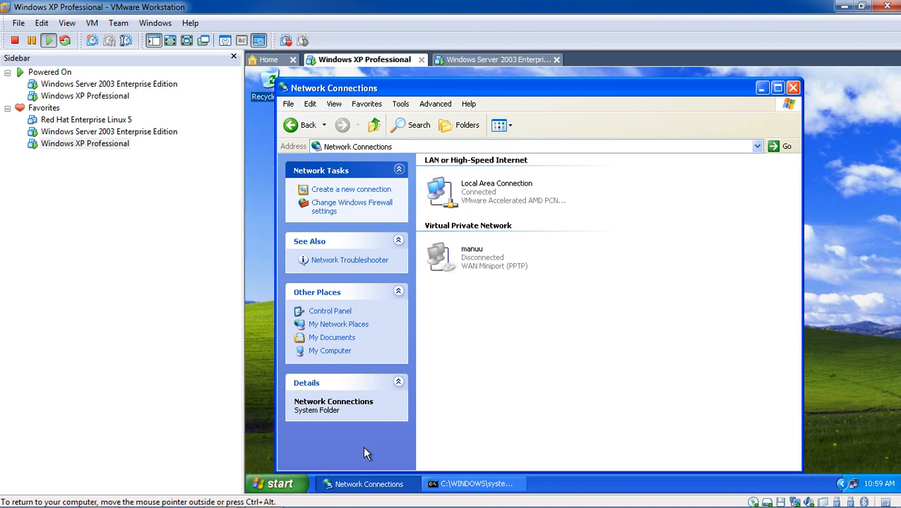
pyautogui.click(792, 88)
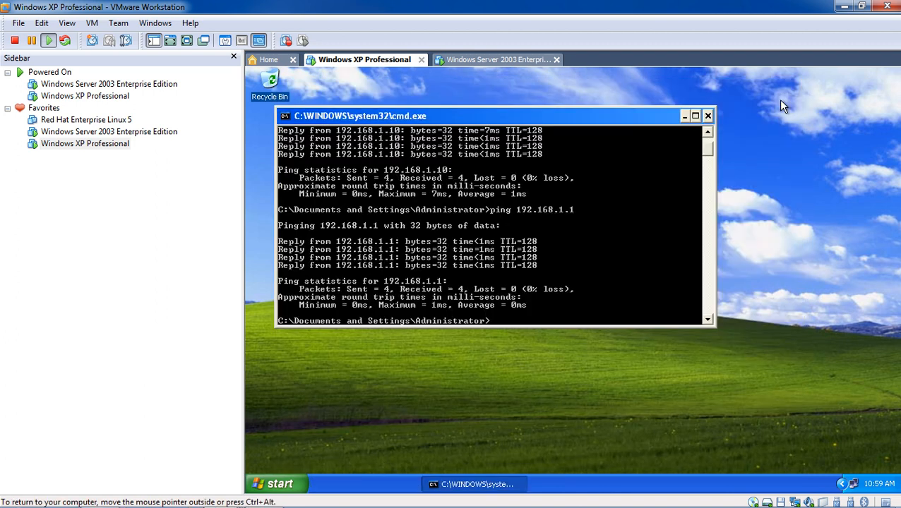
# View the computer name change dialog in the XP machine's System Properties, and close both without renaming.
pyautogui.click(280, 484)
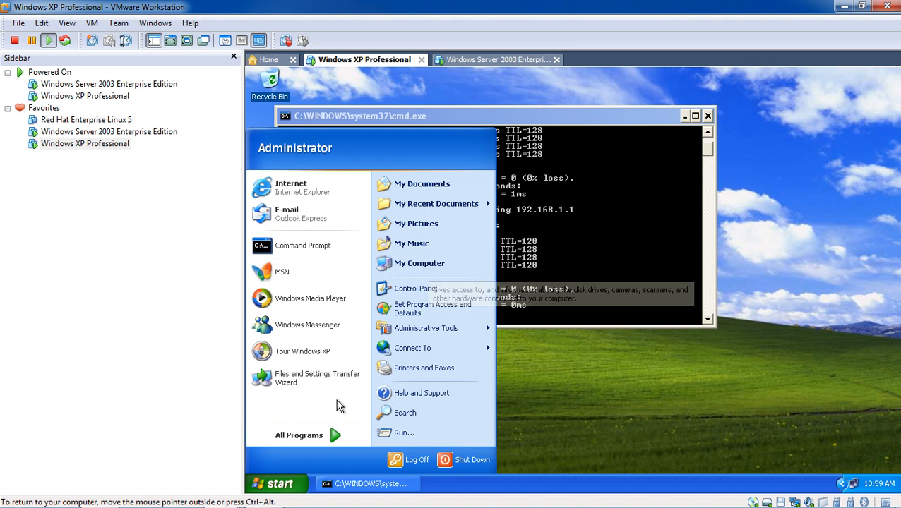
pyautogui.rightClick(452, 269)
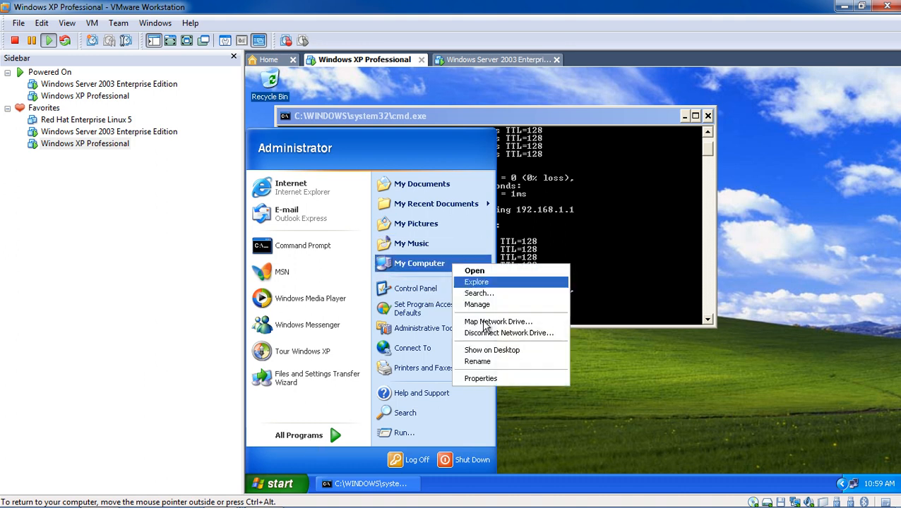
pyautogui.click(484, 380)
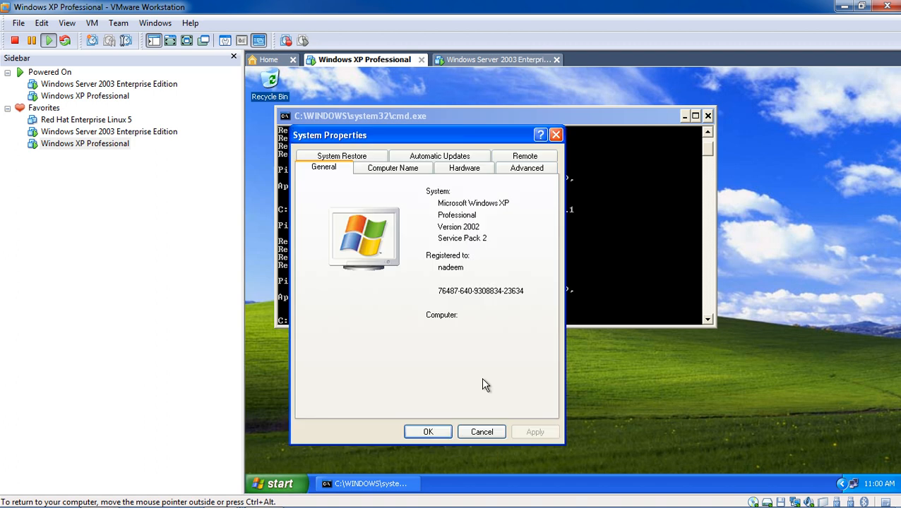
pyautogui.click(418, 172)
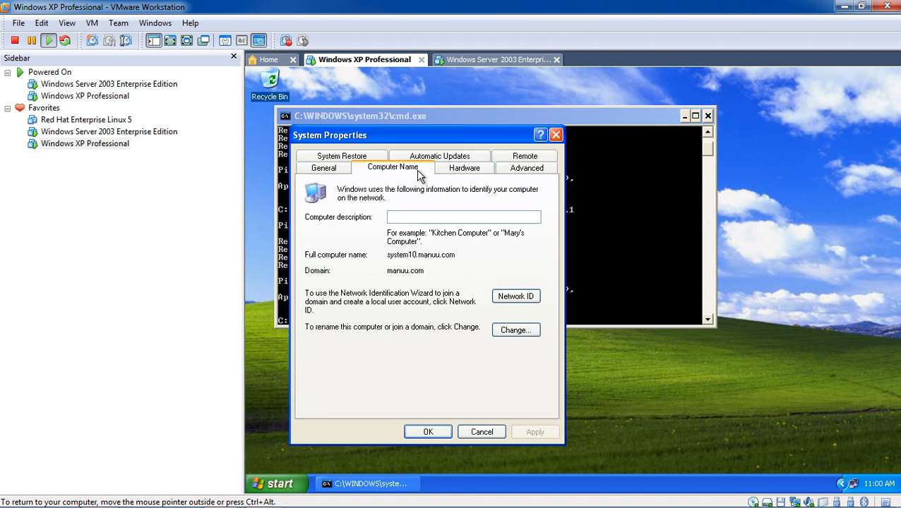
pyautogui.click(515, 331)
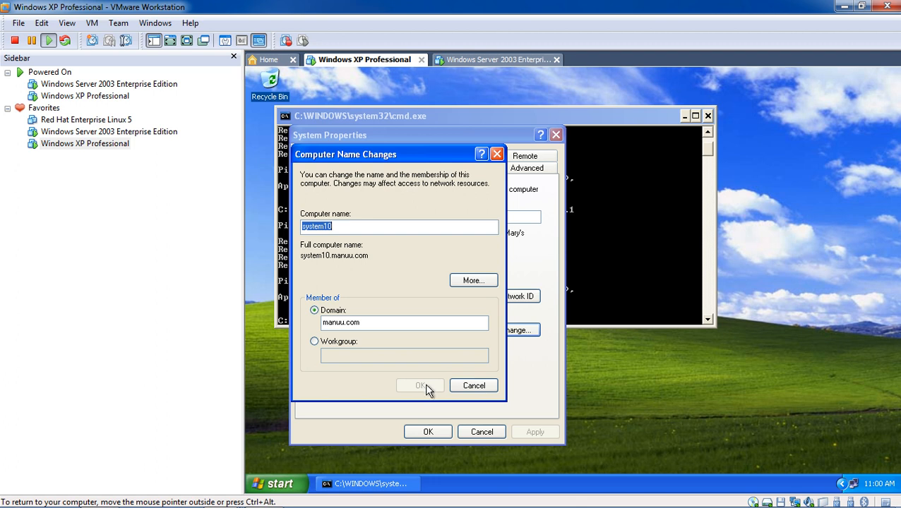
pyautogui.click(473, 389)
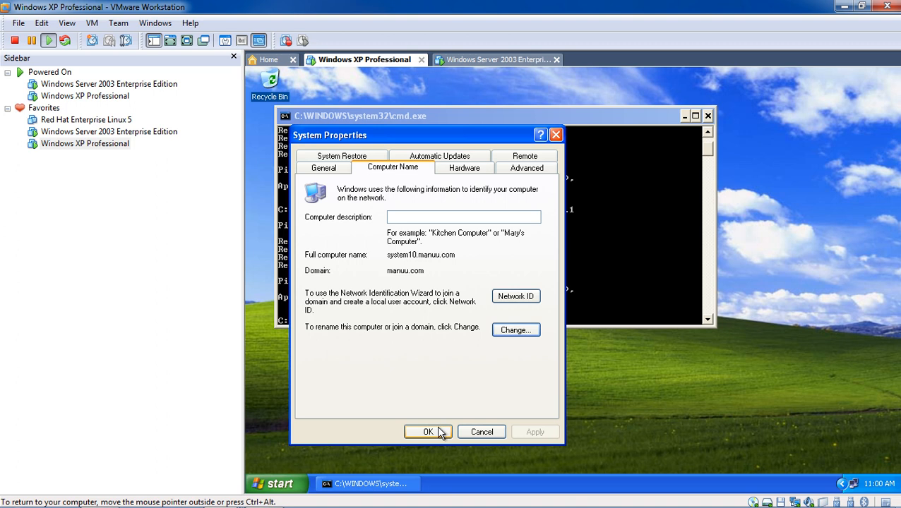
pyautogui.click(428, 432)
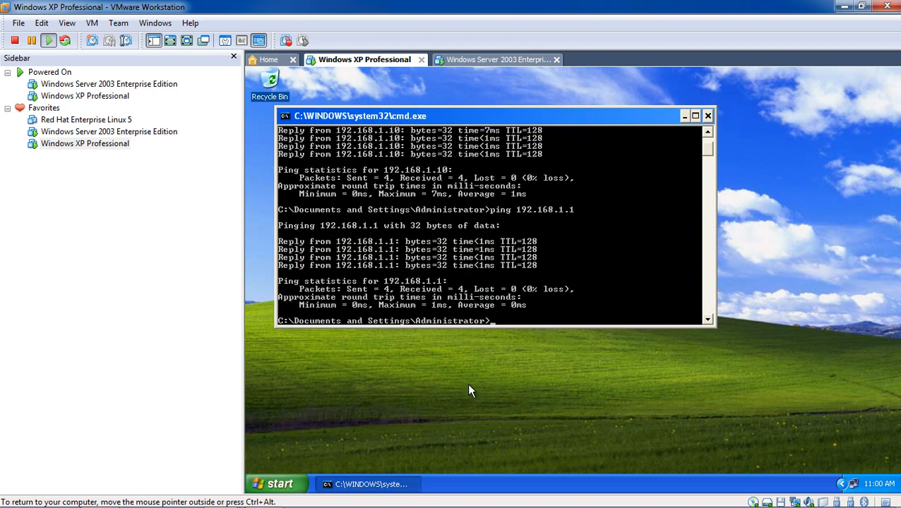
# Switch to the "changing system name" document in Notepad and write the first line "1. start".
pyautogui.click(263, 494)
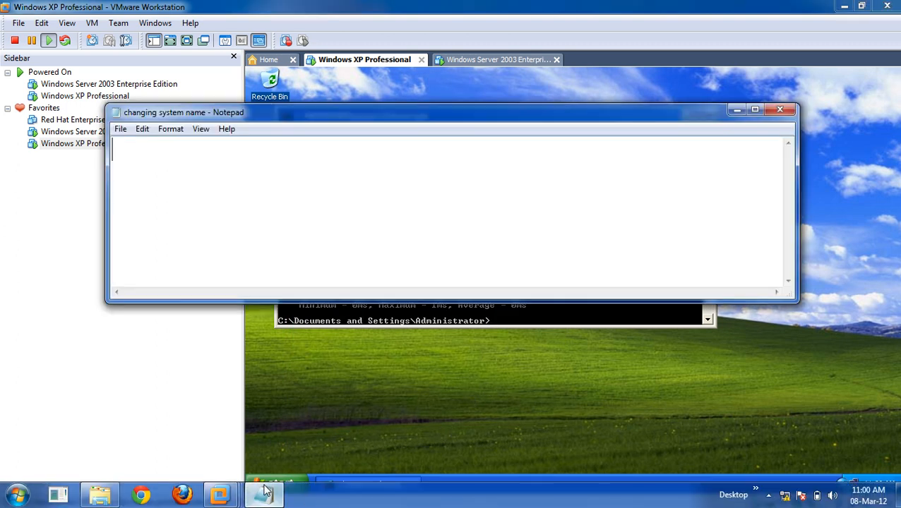
pyautogui.write('1')
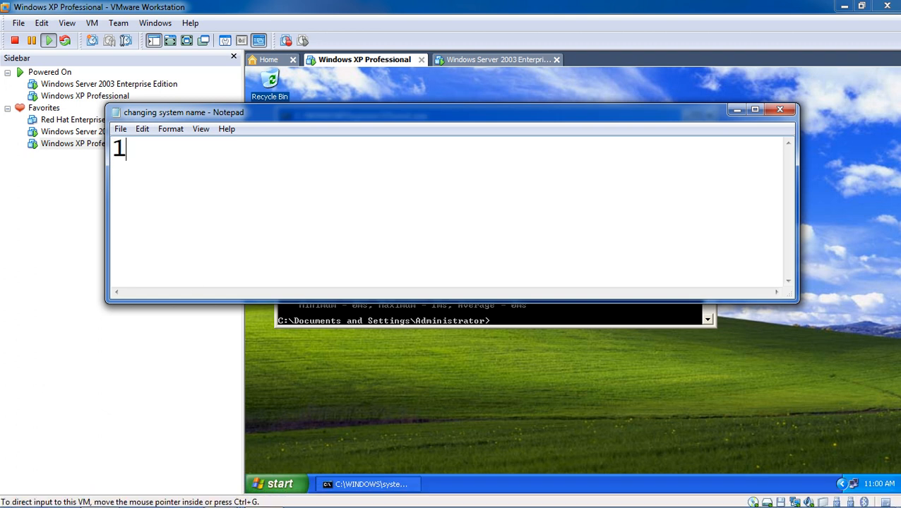
pyautogui.write('. start')
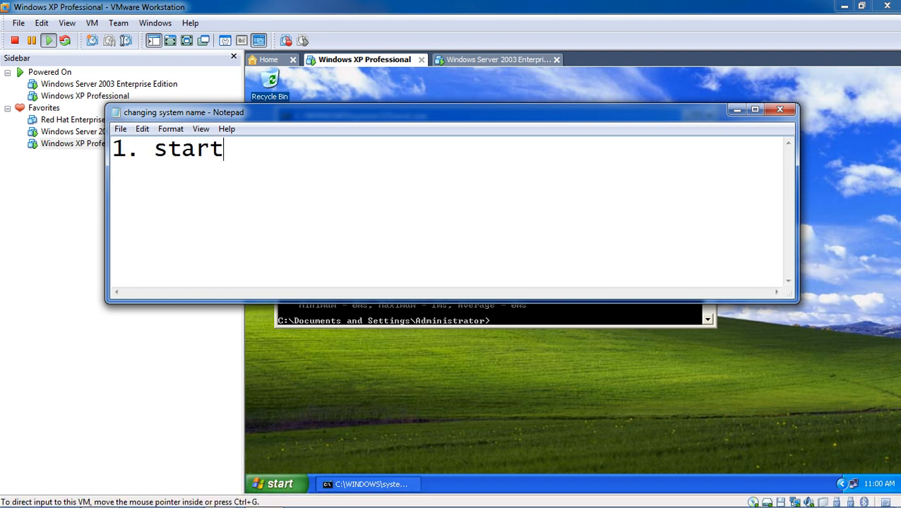
# Add the second instruction line "2. right click on my computer.".
pyautogui.press('Return')
pyautogui.write('2. my c')
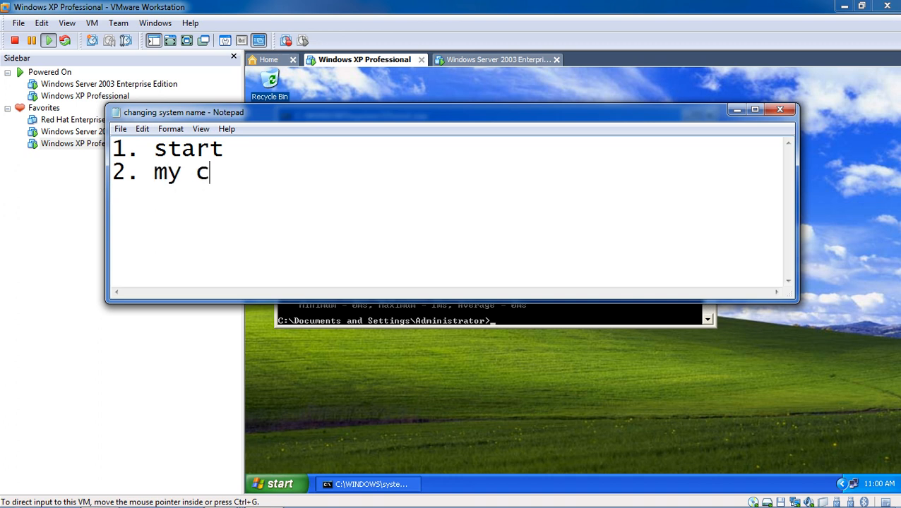
pyautogui.write('om')
pyautogui.press('BackSpace')
pyautogui.press('BackSpace')
pyautogui.press('BackSpace')
pyautogui.press('BackSpace')
pyautogui.press('BackSpace')
pyautogui.press('BackSpace')
pyautogui.press('BackSpace')
pyautogui.write('right click on my')
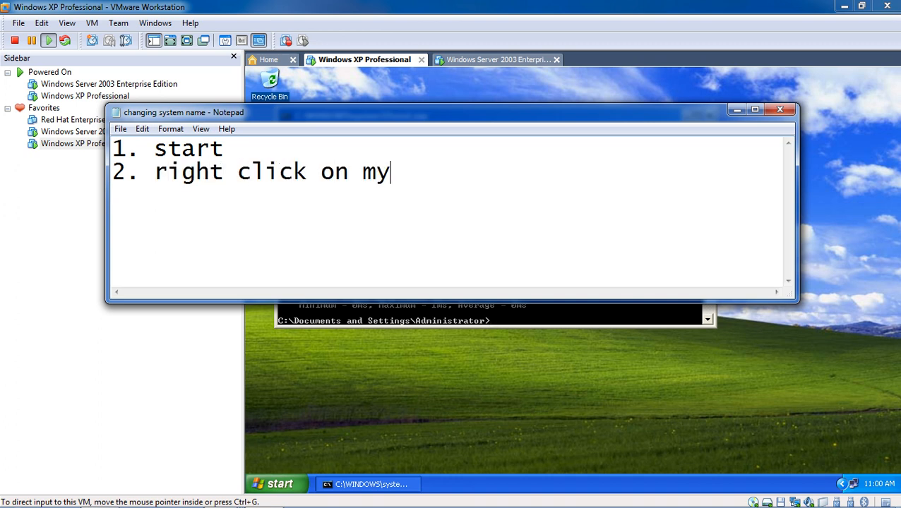
pyautogui.write(' compu')
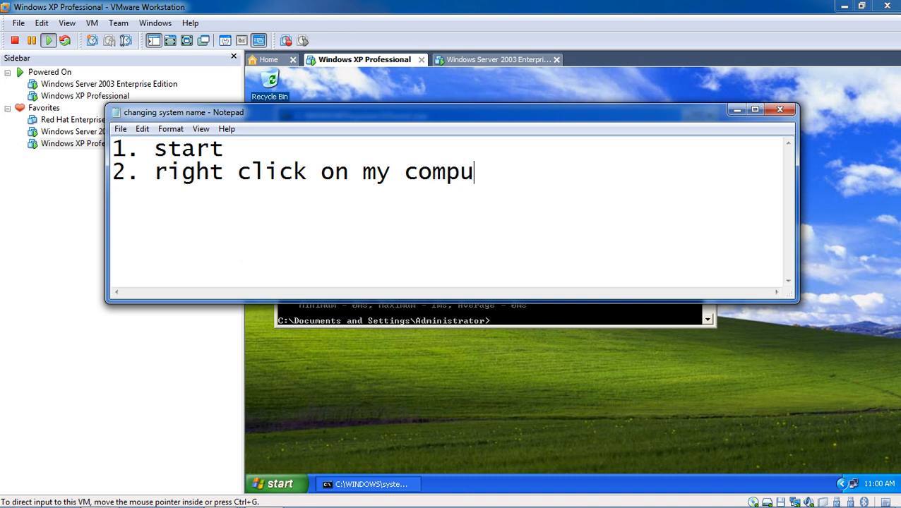
pyautogui.write('ter.')
# Add the third instruction line "3. select properties option." and number a new line "4.".
pyautogui.press('Return')
pyautogui.write('3. se')
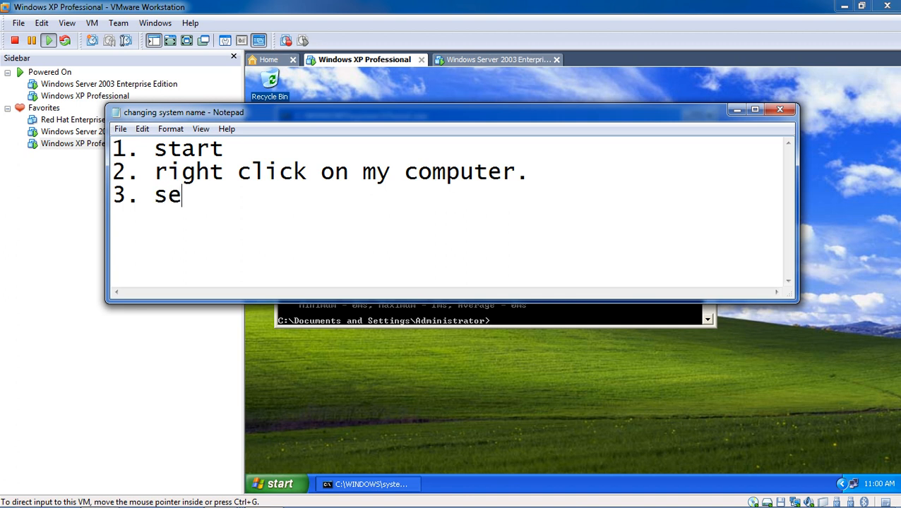
pyautogui.write('lect prope')
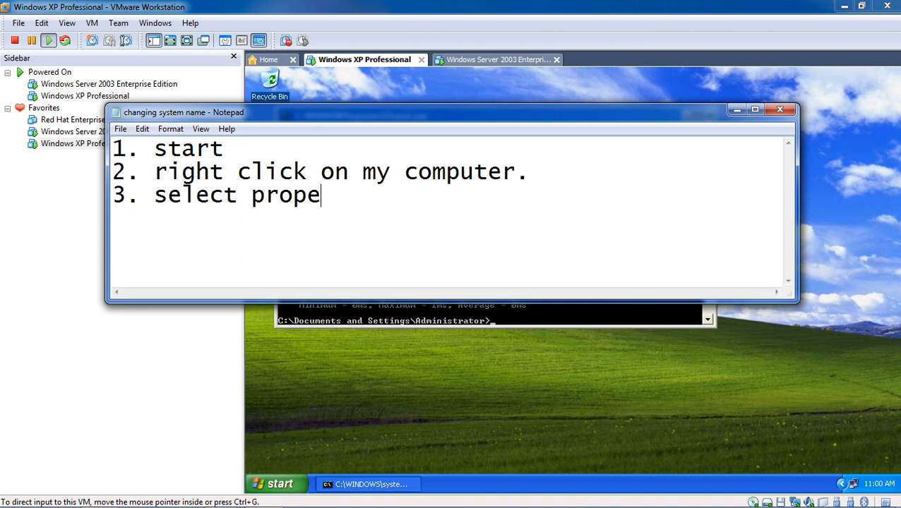
pyautogui.write('rties opti')
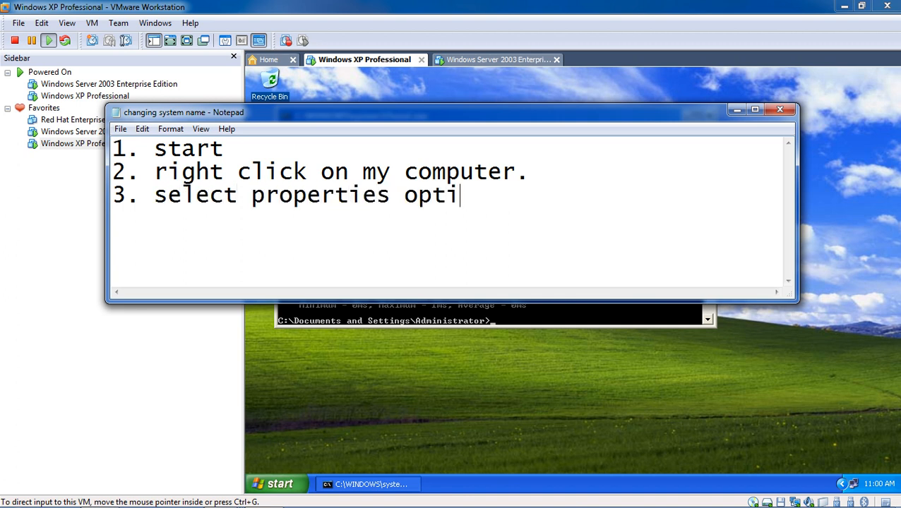
pyautogui.write('on. 4.')
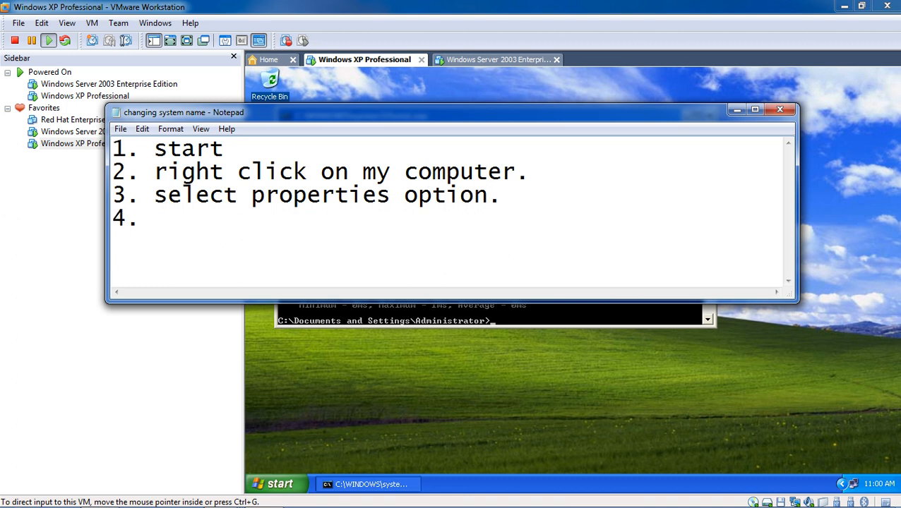
# Switch back to the XP virtual machine and display the Computer Name settings in System Properties.
pyautogui.click(305, 483)
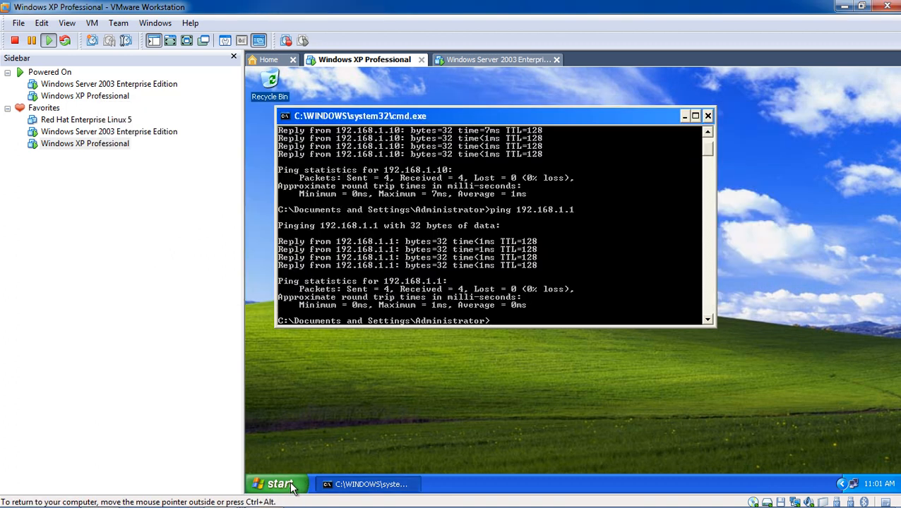
pyautogui.click(291, 485)
pyautogui.rightClick(415, 263)
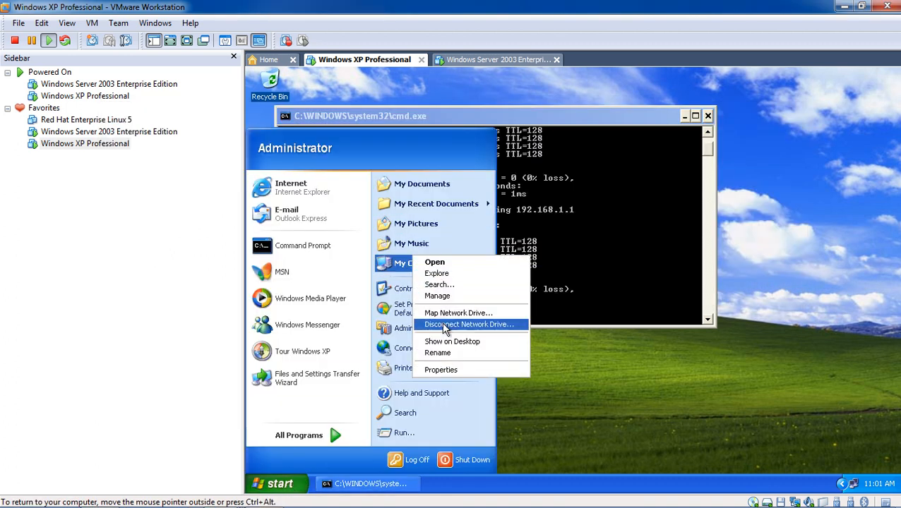
pyautogui.click(441, 369)
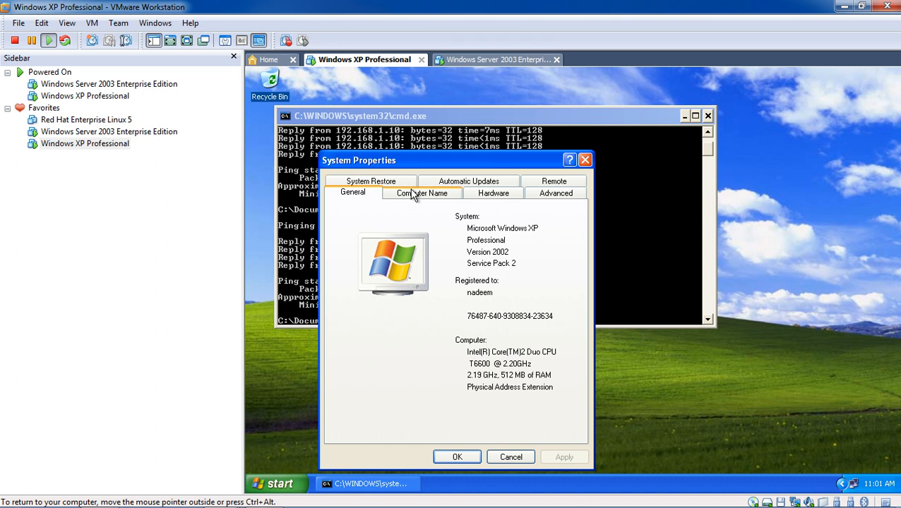
pyautogui.click(415, 193)
# Return to the "changing system name" document in Notepad and complete line 4 with "click computer name tab.".
pyautogui.click(263, 498)
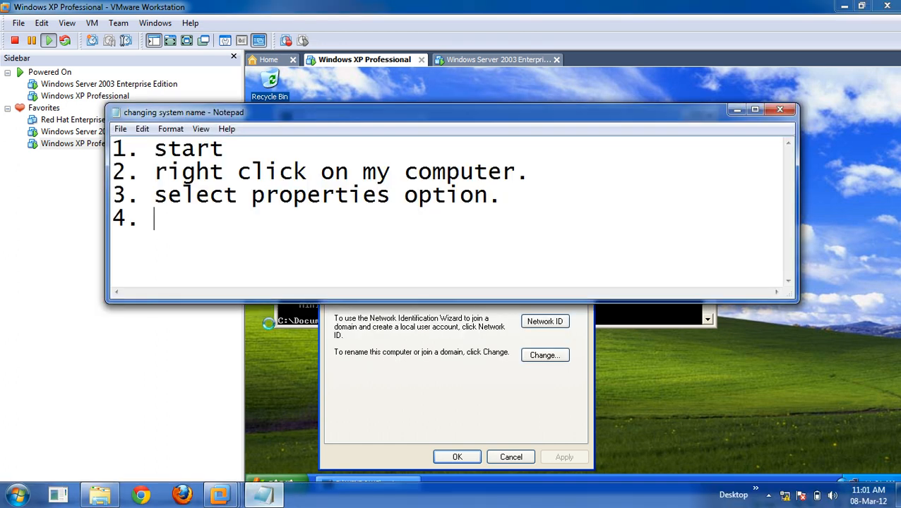
pyautogui.write('clic')
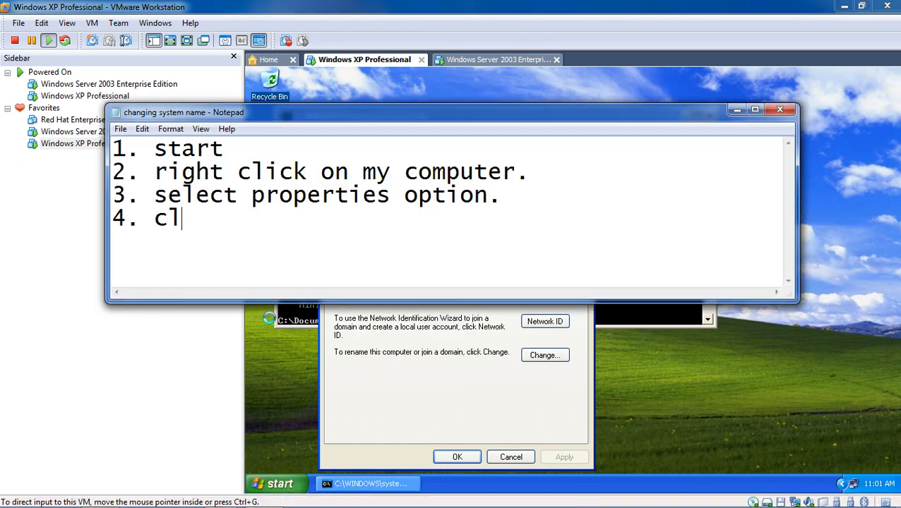
pyautogui.press('BackSpace')
pyautogui.write('ck computername')
pyautogui.press('BackSpace')
pyautogui.press('BackSpace')
pyautogui.press('BackSpace')
pyautogui.press('BackSpace')
pyautogui.write('name tab.')
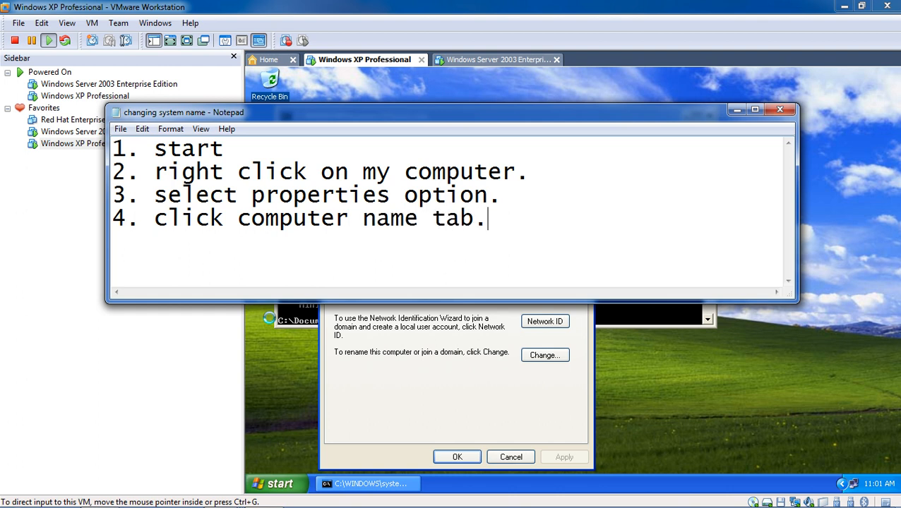
# Add the fifth instruction line "5. click change option." to the Notepad document and number a new line 6.
pyautogui.click(370, 344)
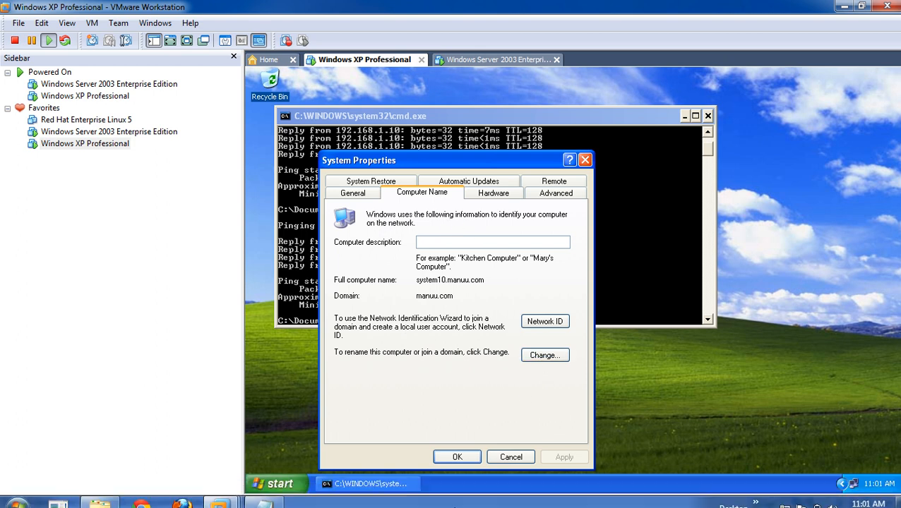
pyautogui.click(263, 498)
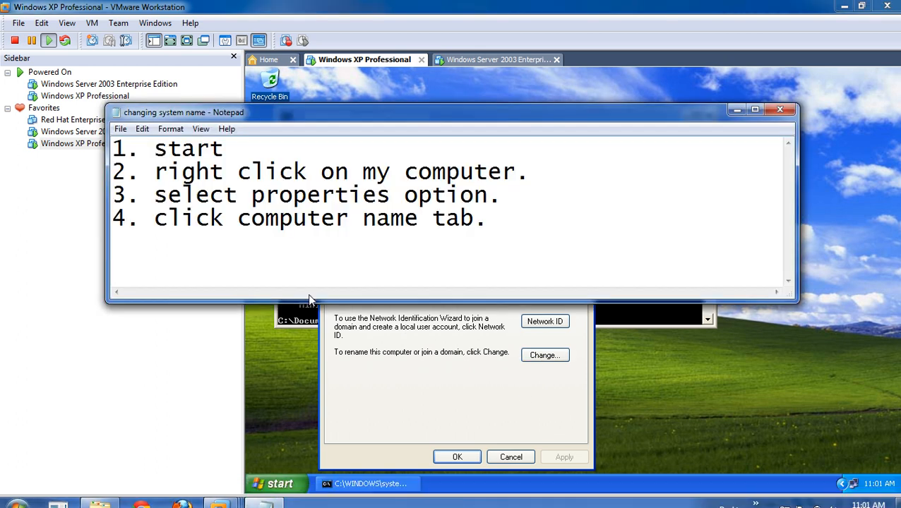
pyautogui.write('5')
pyautogui.write('. clcik')
pyautogui.press('BackSpace')
pyautogui.press('BackSpace')
pyautogui.press('BackSpace')
pyautogui.press('BackSpace')
pyautogui.write('ick c')
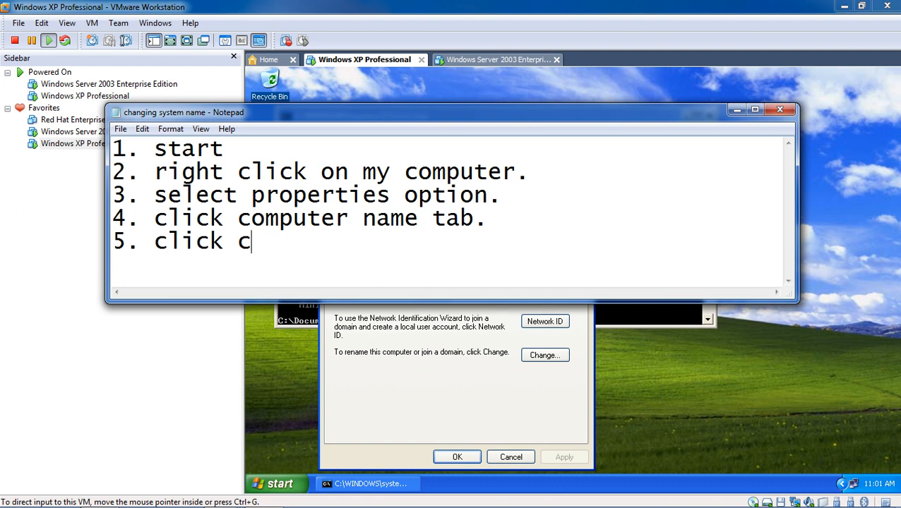
pyautogui.write('hange option.')
pyautogui.press('Return')
pyautogui.write('6')
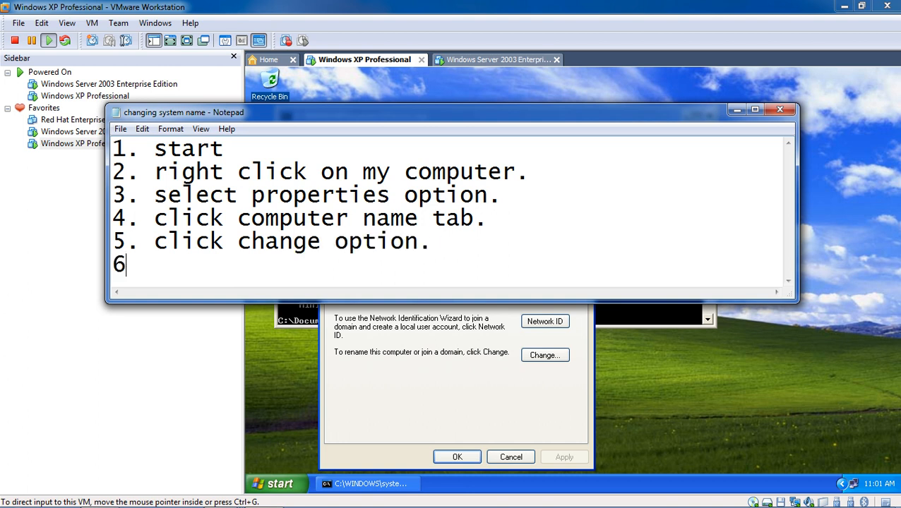
# Open the Computer Name Changes dialog in the XP virtual machine, and write "give computer a name..." on line 6 in Notepad.
pyautogui.click(426, 369)
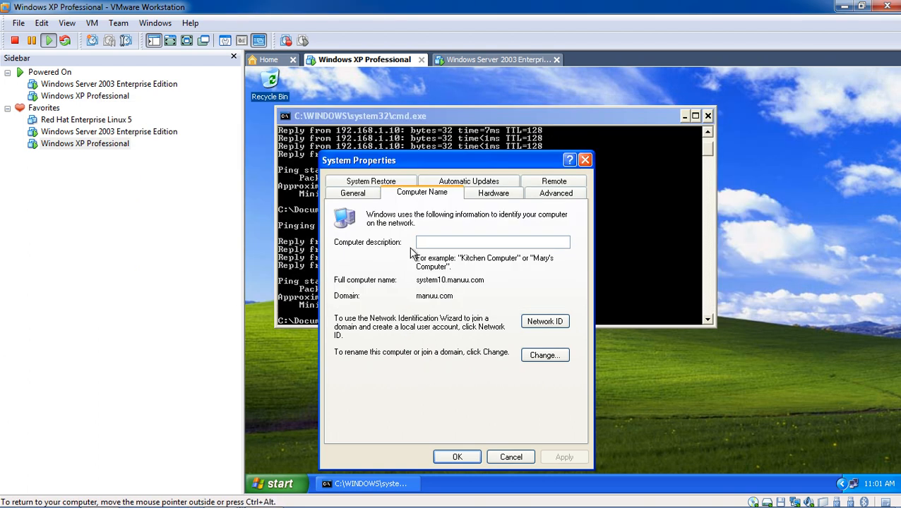
pyautogui.click(542, 355)
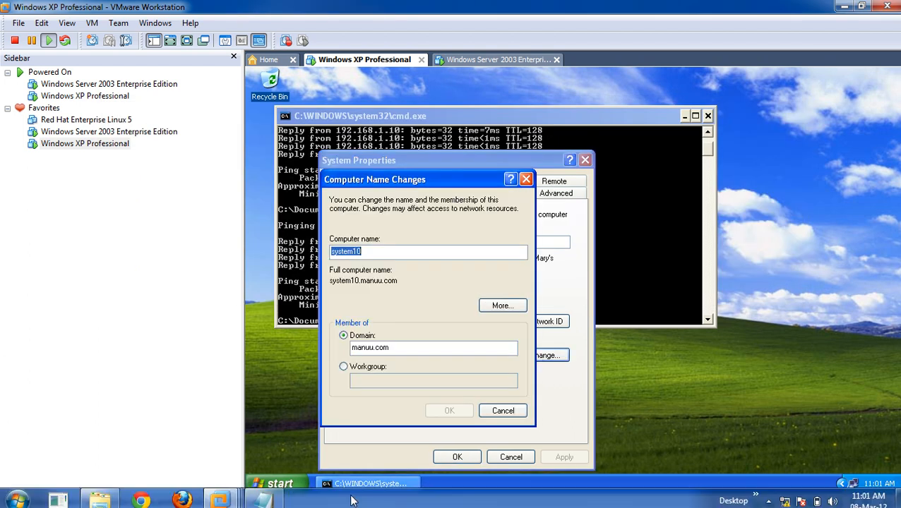
pyautogui.click(271, 496)
pyautogui.write('s')
pyautogui.press('BackSpace')
pyautogui.write('give ')
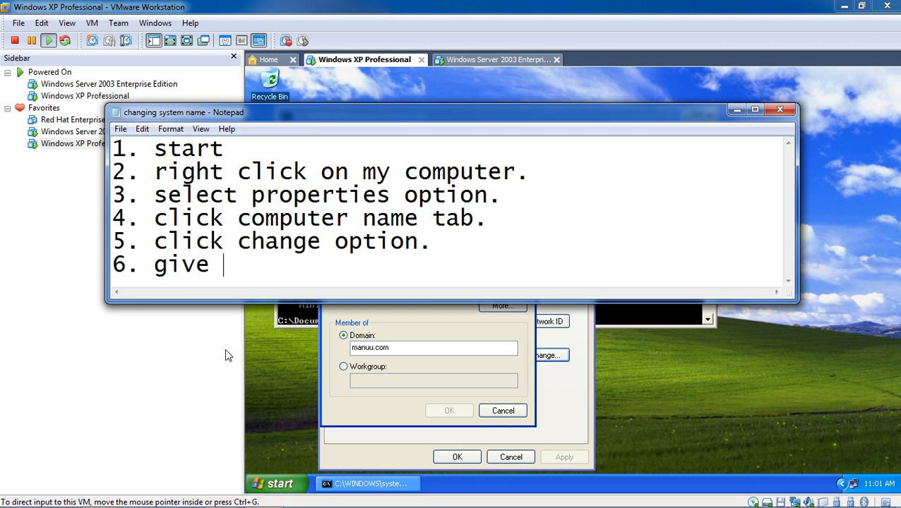
pyautogui.write('compu')
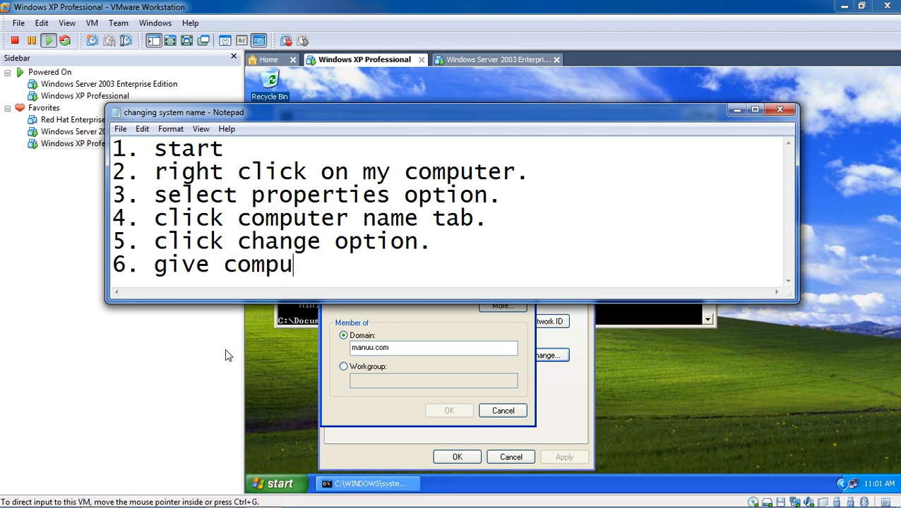
pyautogui.write('ter a na')
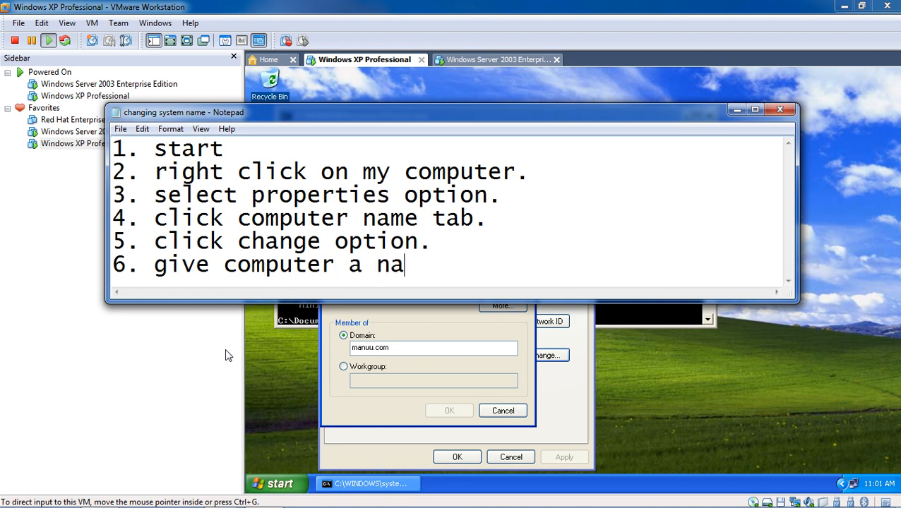
pyautogui.write('me... ')
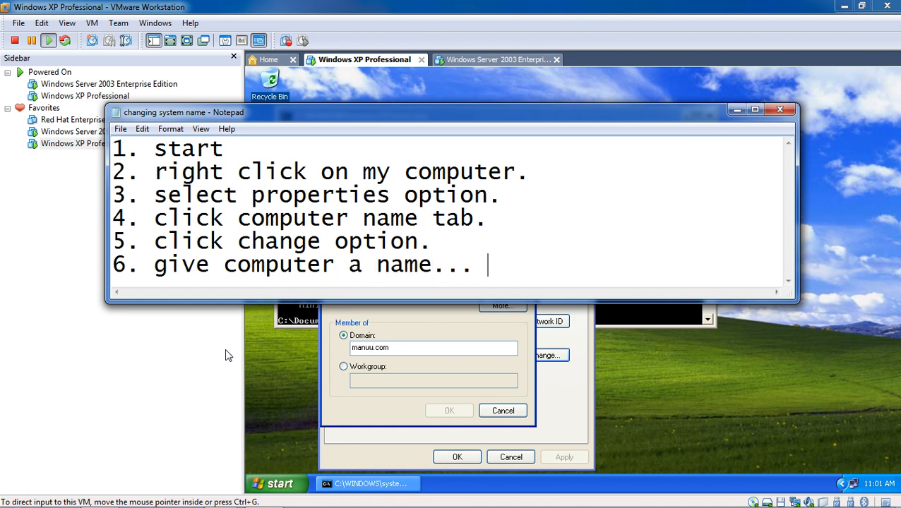
# Extend line 6 with "for xp give name system 10 and for server 2033 give computer name as system1".
pyautogui.write('for xp')
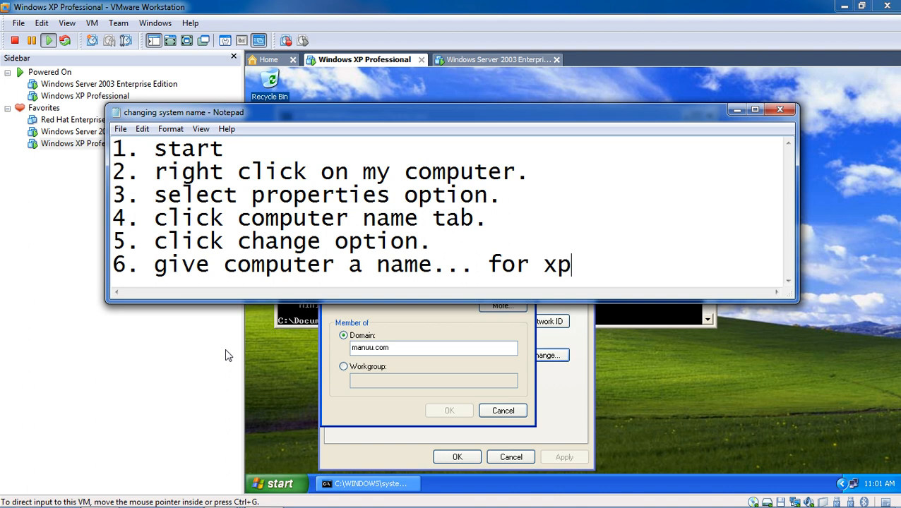
pyautogui.write(' give name s')
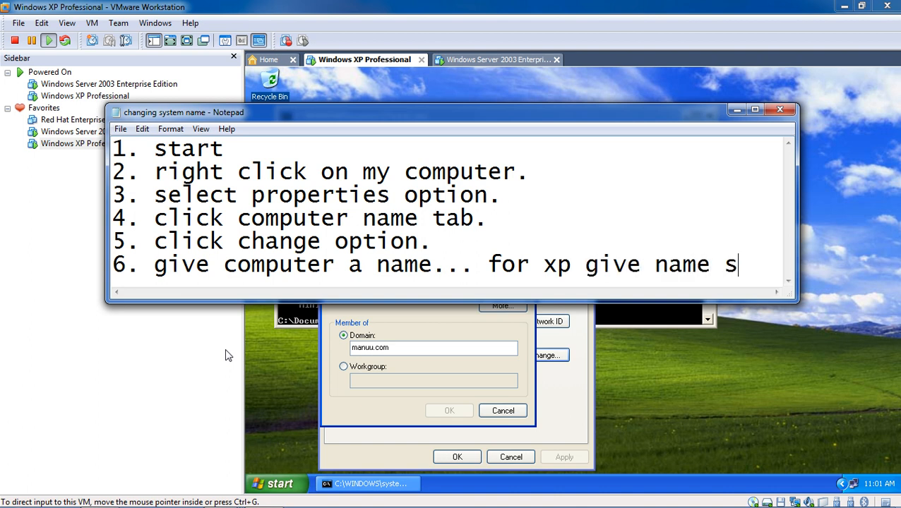
pyautogui.write('ystem 1')
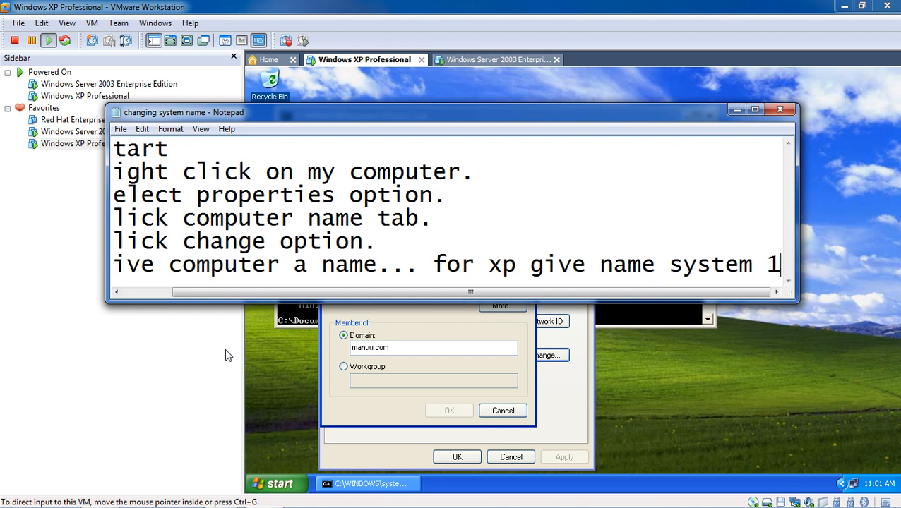
pyautogui.write('0 and for ')
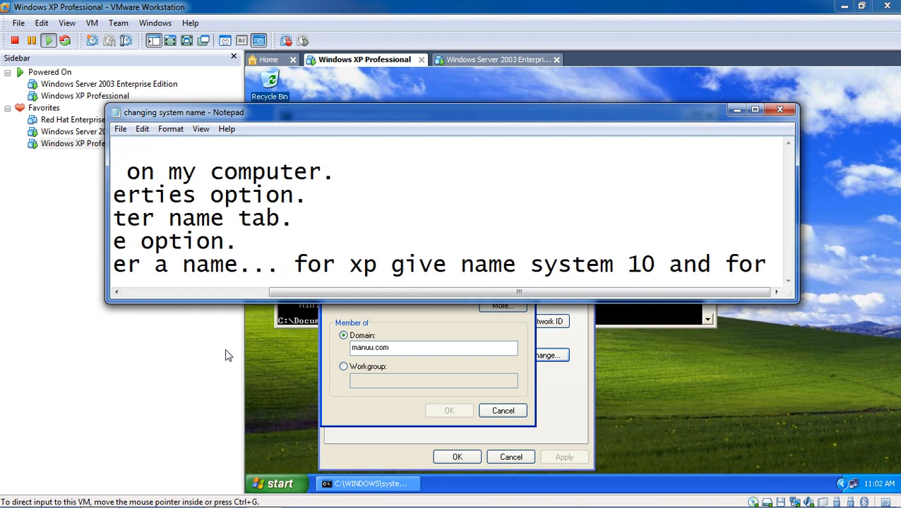
pyautogui.write('server 20')
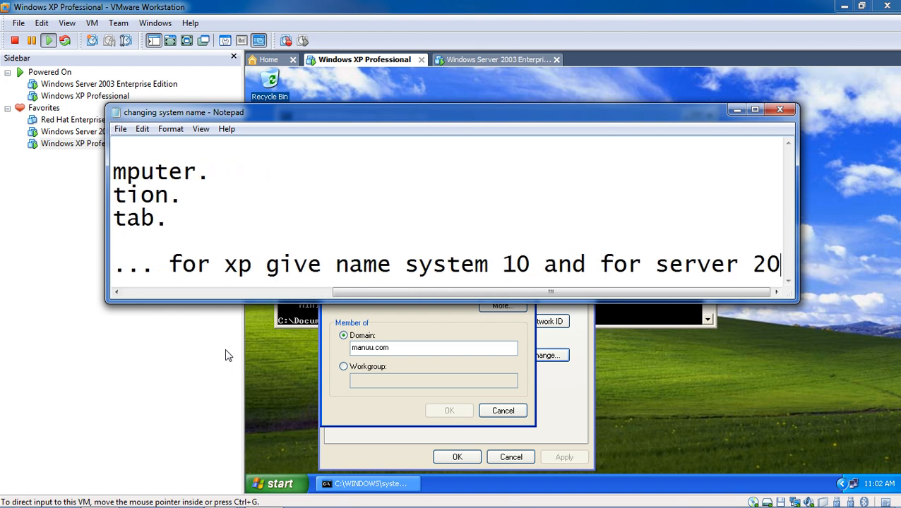
pyautogui.write('33 give ')
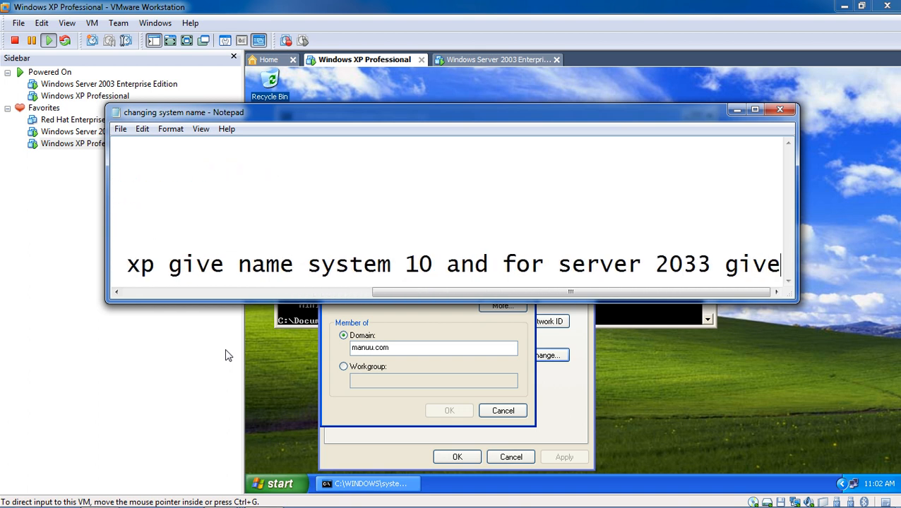
pyautogui.write('sy')
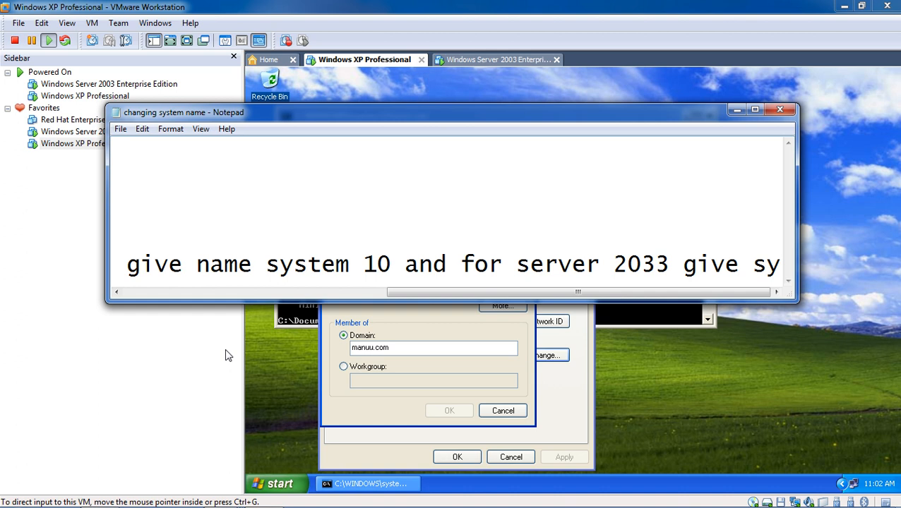
pyautogui.press('BackSpace')
pyautogui.write('comput')
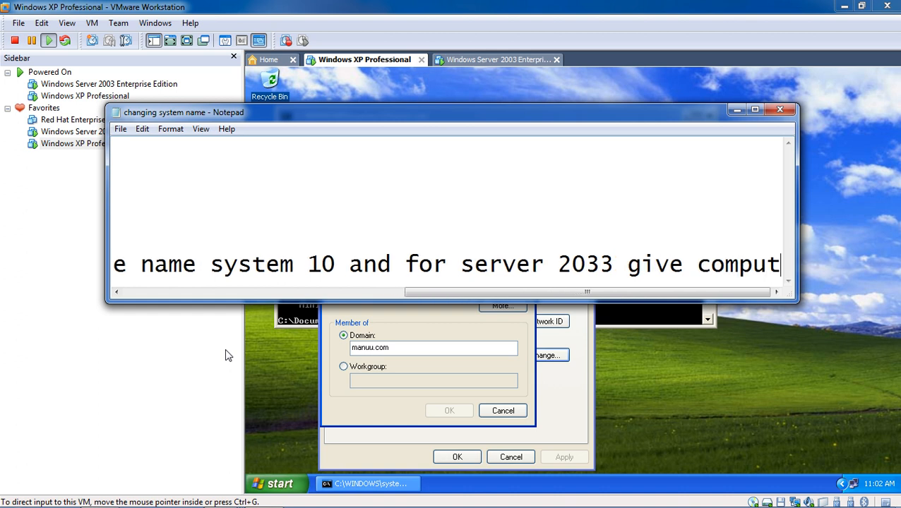
pyautogui.write('er name a')
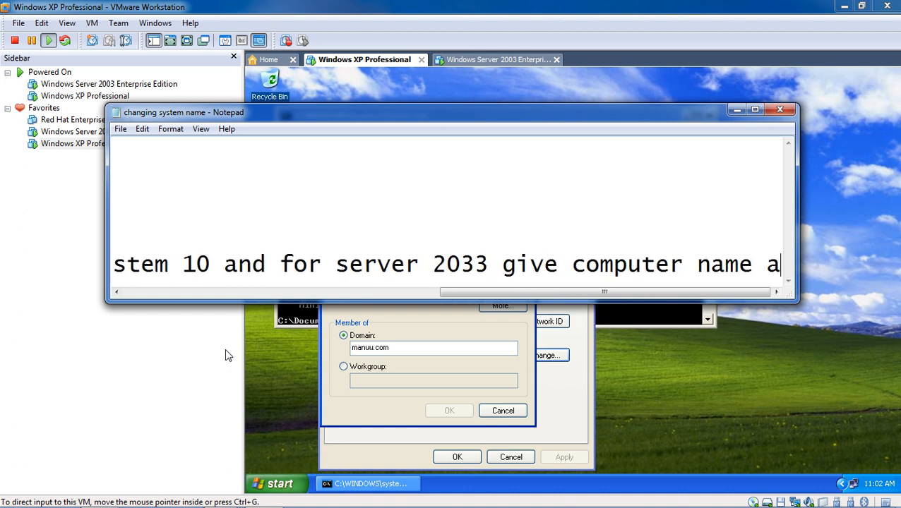
pyautogui.write('s system1')
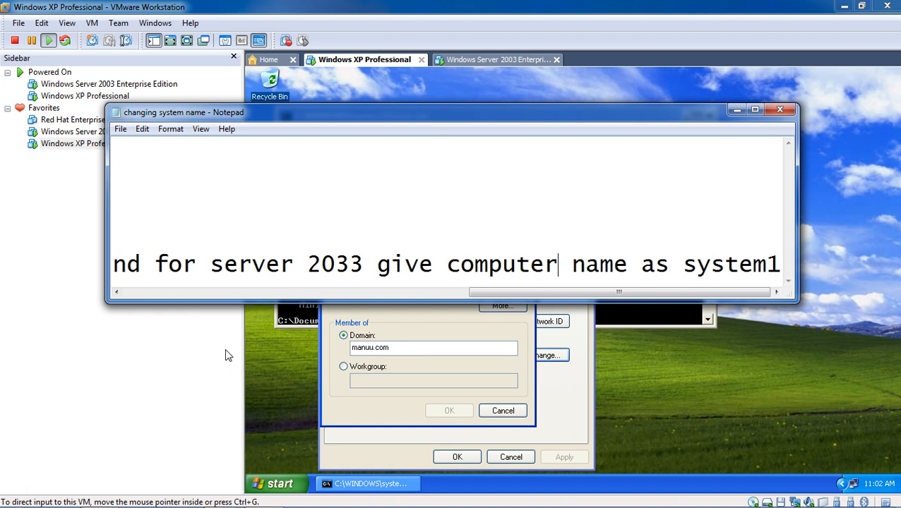
# Correct the server version in line 6 to 2003 and check the line from start to end.
pyautogui.press('BackSpace')
pyautogui.write('0')
pyautogui.moveTo(486, 293); pyautogui.dragTo(100, 317)
pyautogui.moveTo(683, 264); pyautogui.dragTo(113, 264)
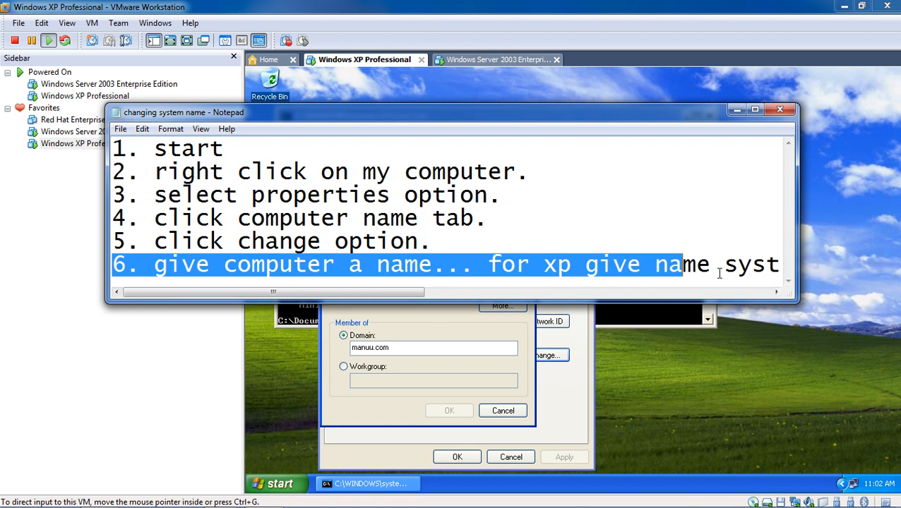
pyautogui.moveTo(275, 291); pyautogui.dragTo(756, 285)
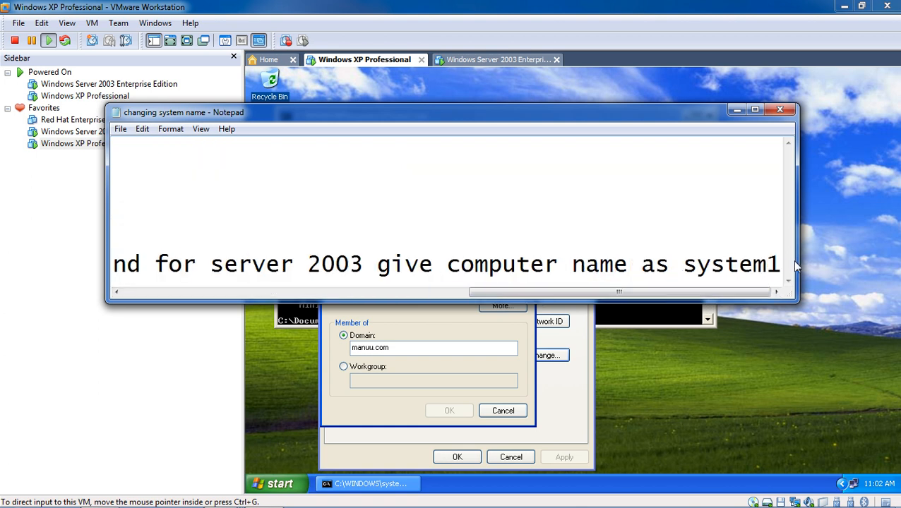
# Add the instruction line "7 click ok and again ok to set computer name for you pc." below line 6.
pyautogui.press('Return')
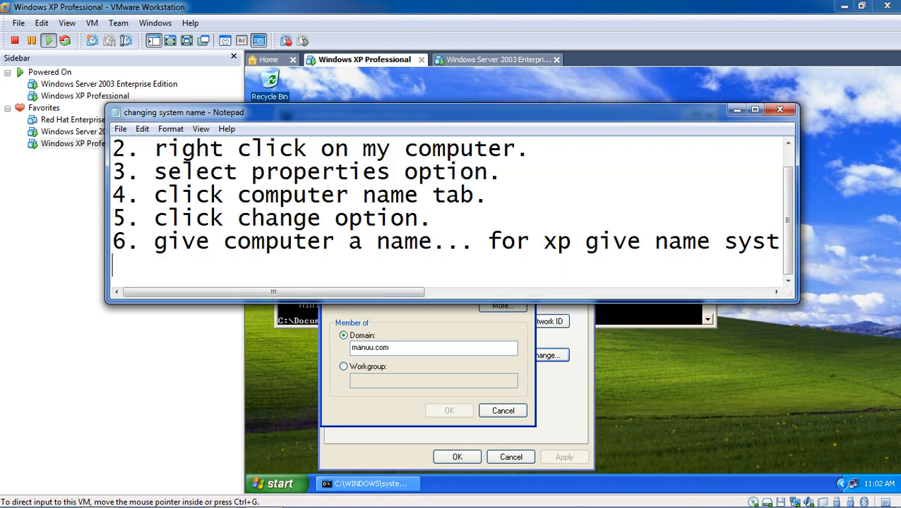
pyautogui.write('7 click ok')
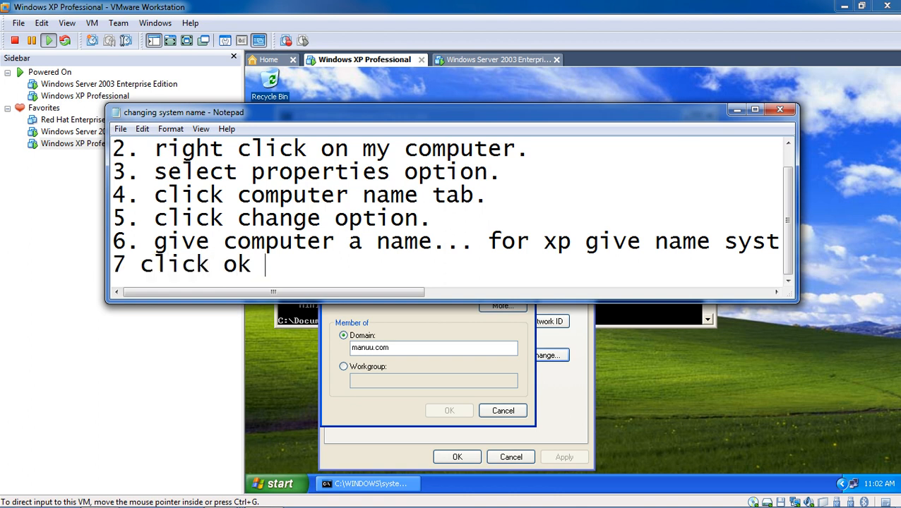
pyautogui.write(' and again ok to set s')
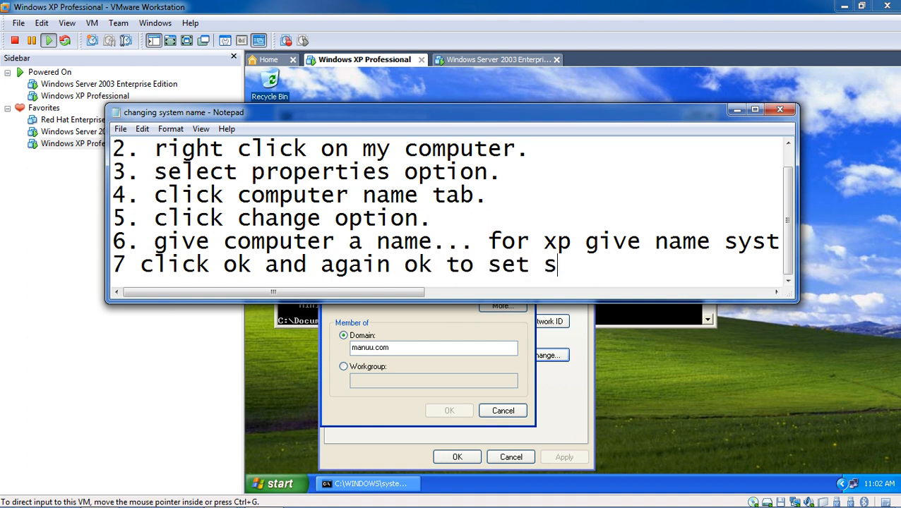
pyautogui.write('ystem')
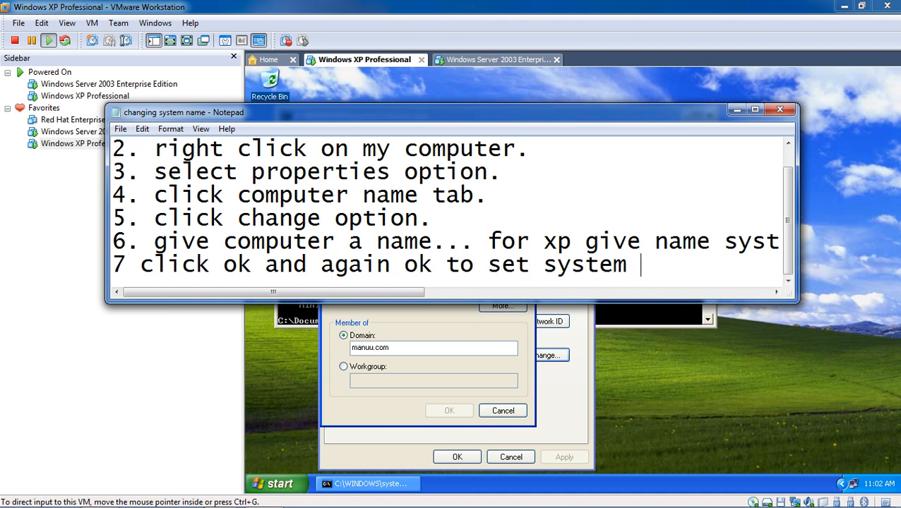
pyautogui.press('BackSpace')
pyautogui.press('BackSpace')
pyautogui.press('BackSpace')
pyautogui.press('BackSpace')
pyautogui.press('BackSpace')
pyautogui.press('BackSpace')
pyautogui.write('computer n')
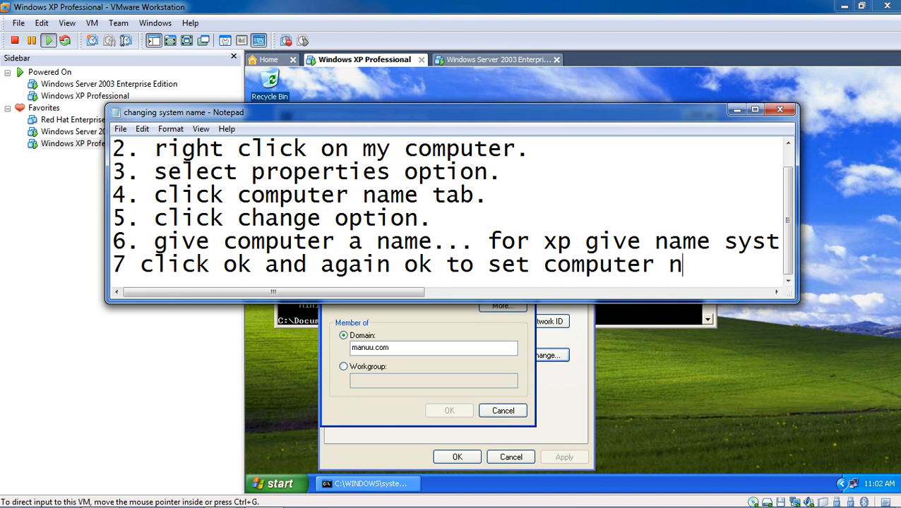
pyautogui.write('ame foer')
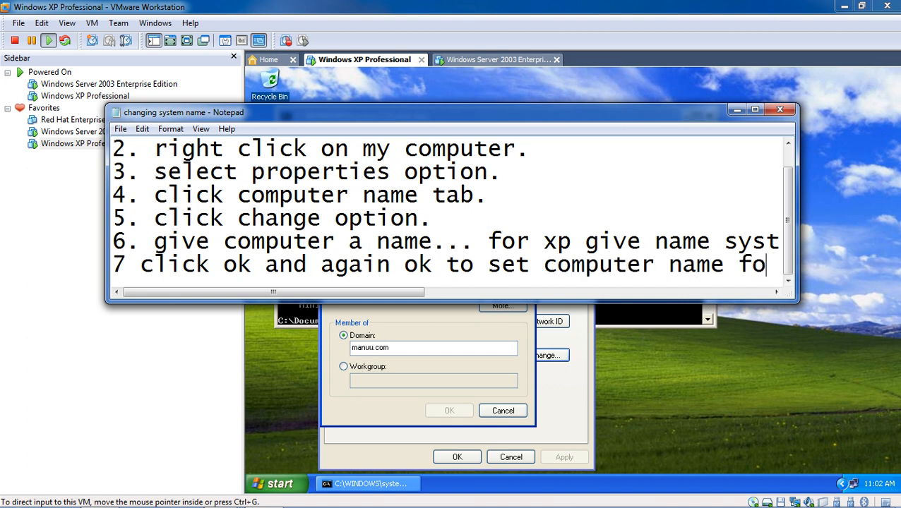
pyautogui.press('BackSpace')
pyautogui.press('BackSpace')
pyautogui.write('r y')
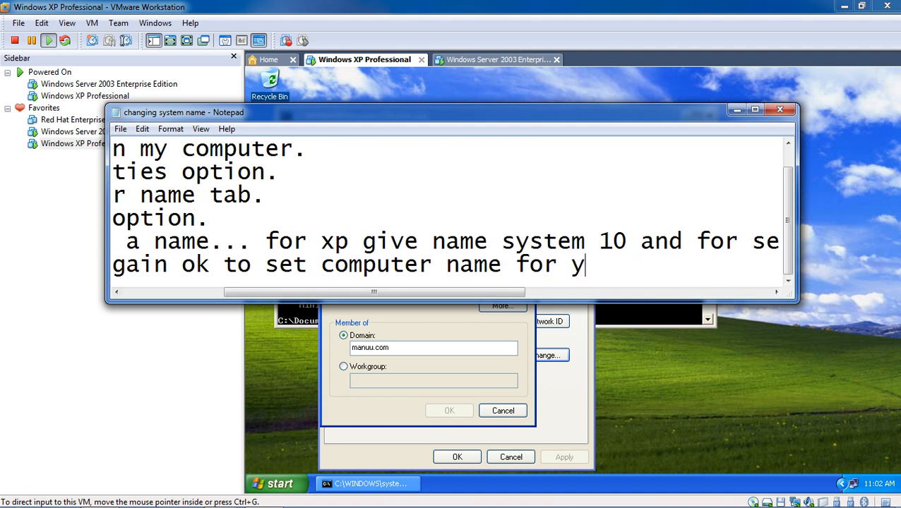
pyautogui.write('ou pc.')
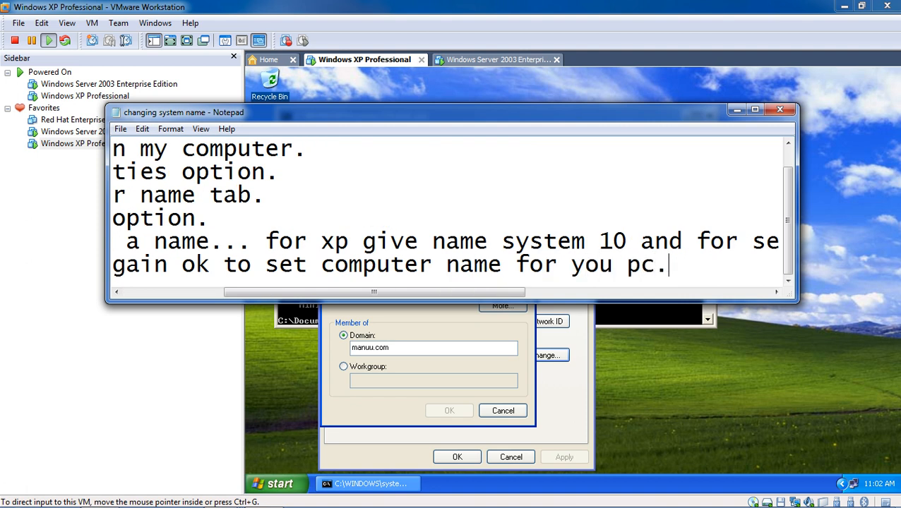
# Bring the beginning of the instruction lines back into view and save the "changing system name" document.
pyautogui.moveTo(499, 292); pyautogui.dragTo(338, 300)
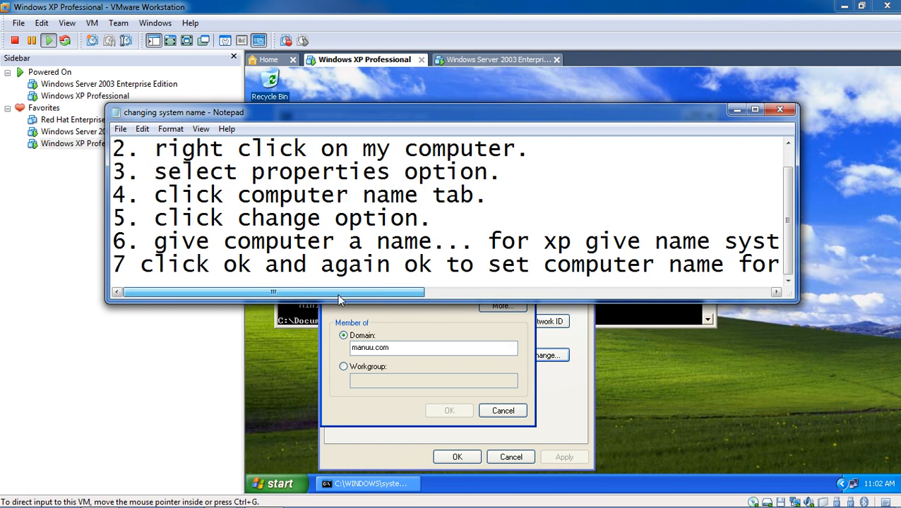
pyautogui.click(120, 130)
pyautogui.click(160, 176)
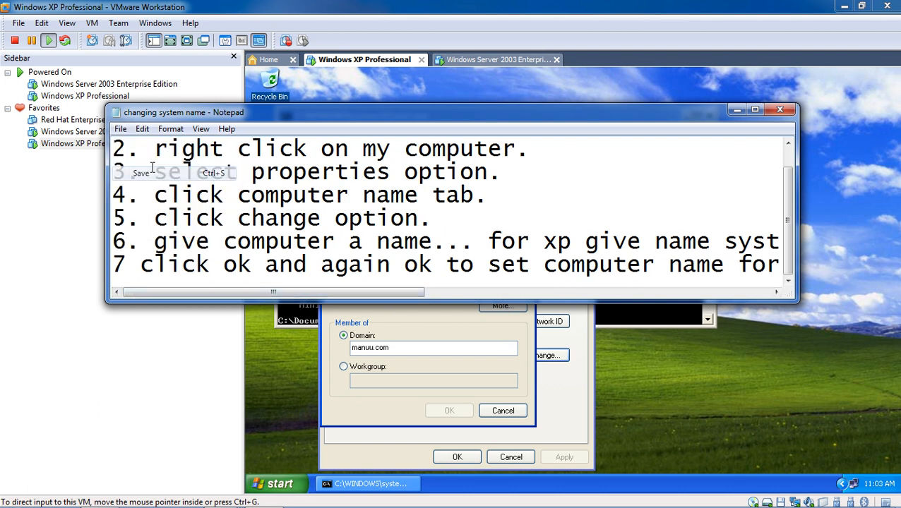
# Save the "changing system name" document again and close it.
pyautogui.click(121, 129)
pyautogui.click(145, 175)
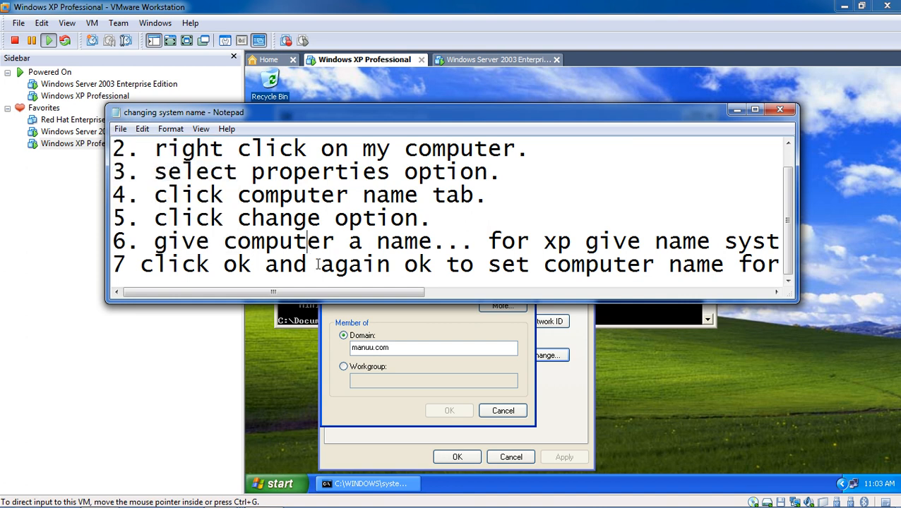
pyautogui.click(779, 109)
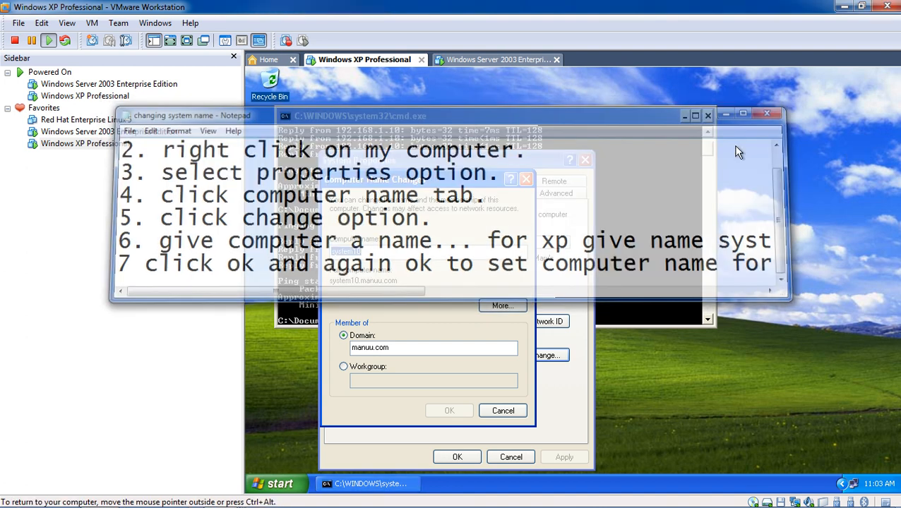
# Dismiss the computer name change and the System Properties dialog in the Windows XP machine without applying anything.
pyautogui.click(512, 411)
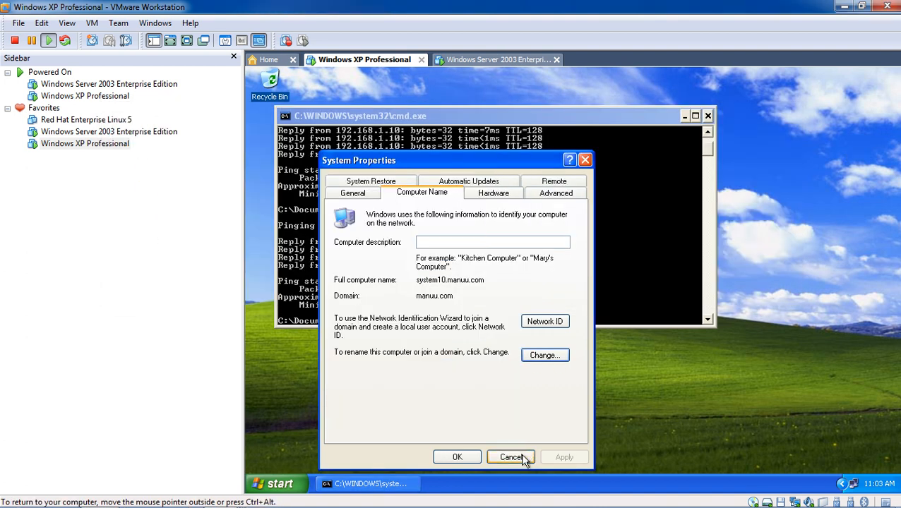
pyautogui.click(524, 457)
pyautogui.click(500, 60)
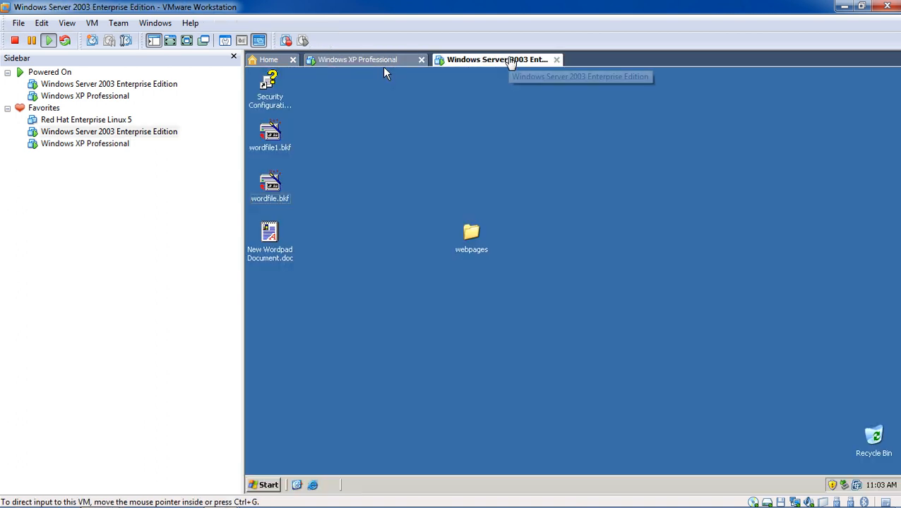
pyautogui.click(385, 63)
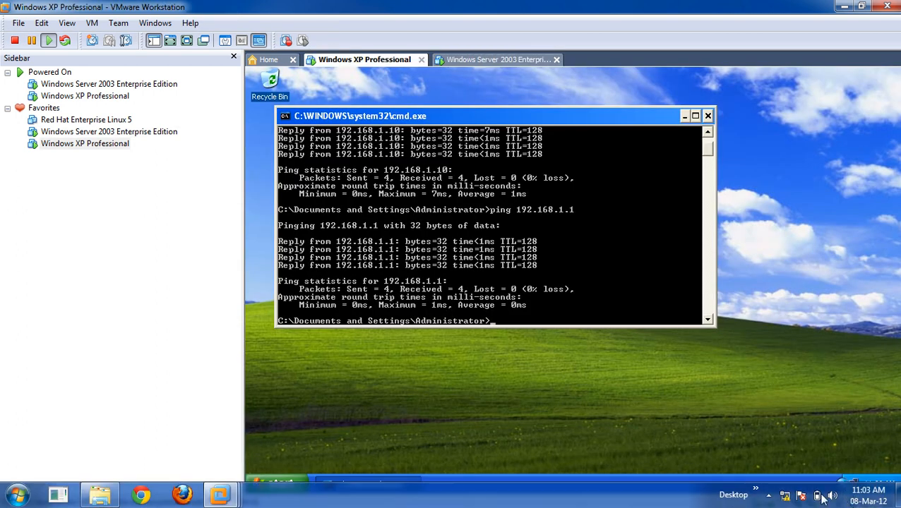
pyautogui.click(770, 496)
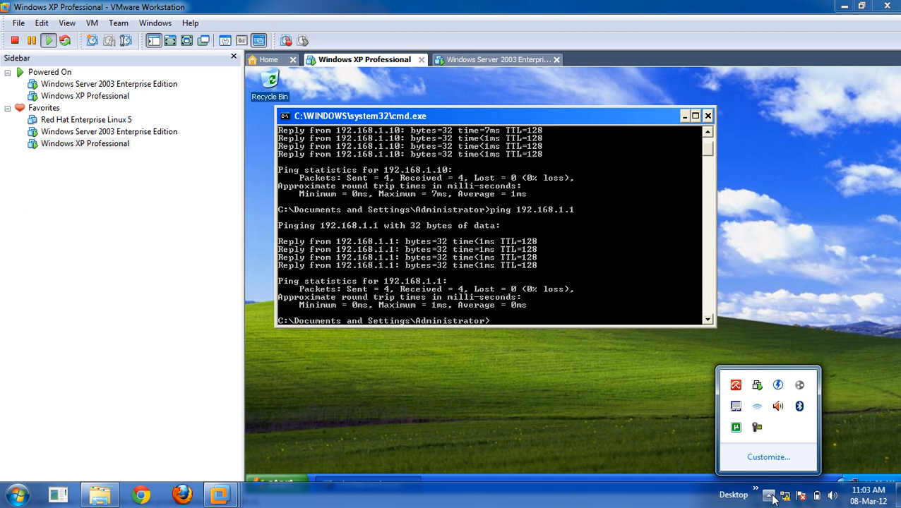
pyautogui.rightClick(757, 428)
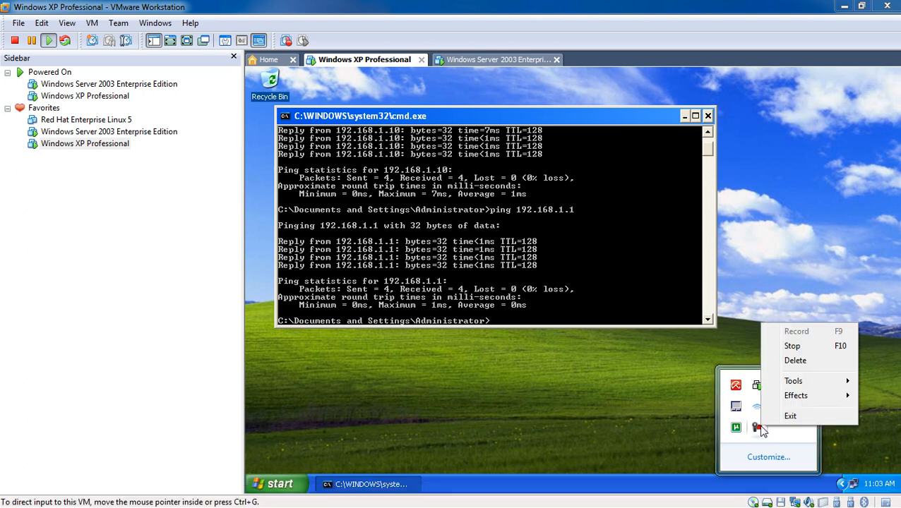